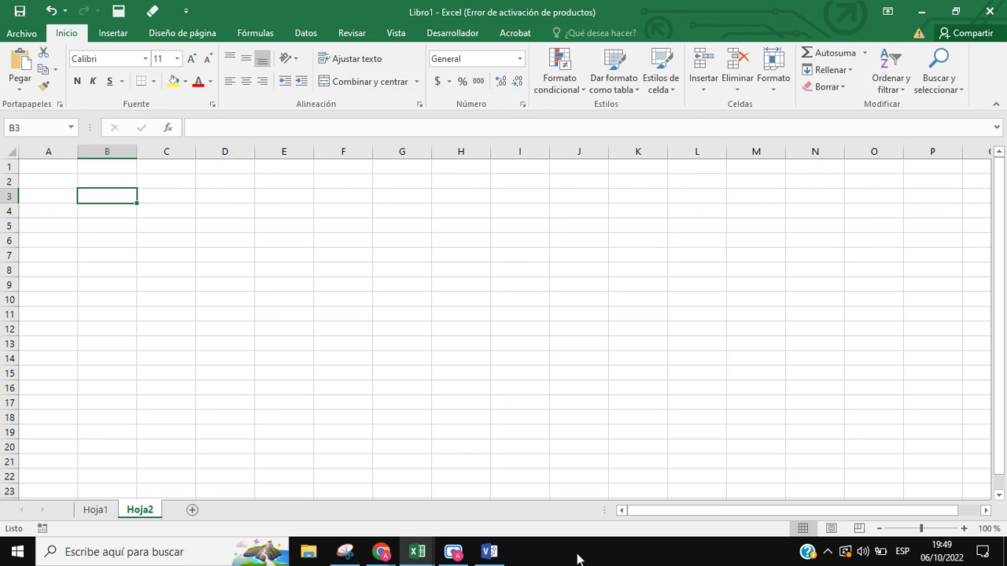
# Switch to the PDF in Chrome and capture the network diagram on page 8 with the Snipping Tool.
pyautogui.click(385, 557)
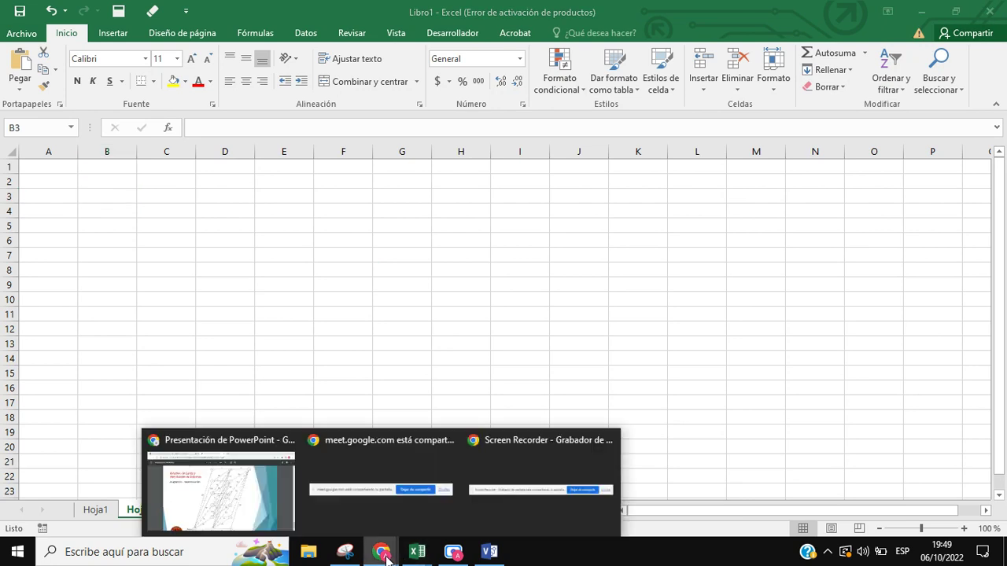
pyautogui.click(218, 503)
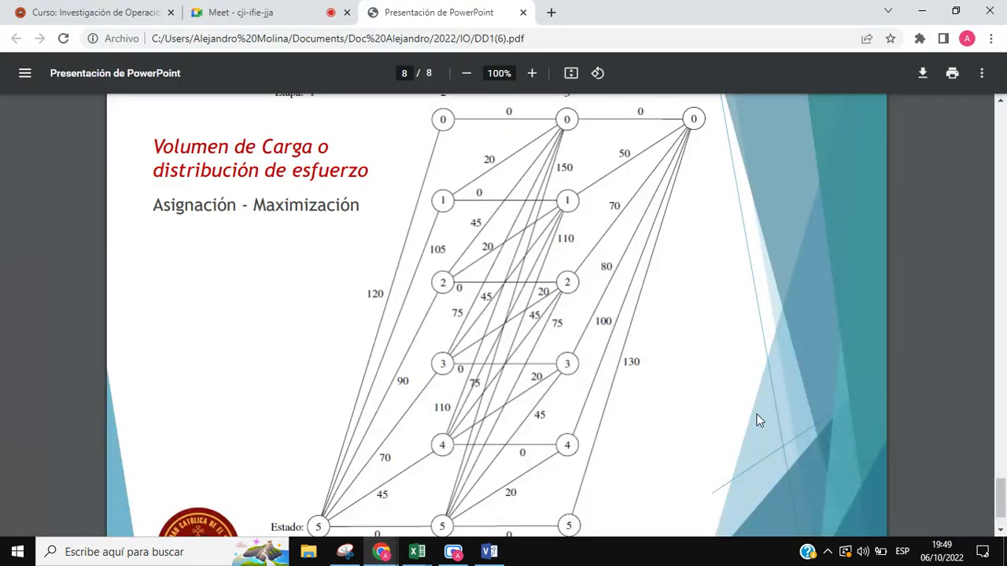
pyautogui.click(466, 74)
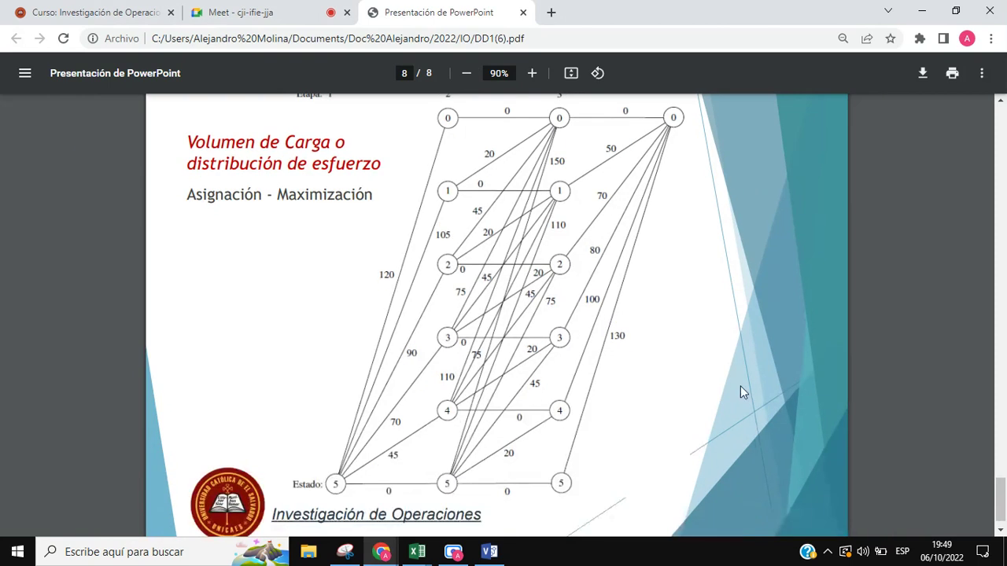
pyautogui.click(345, 551)
pyautogui.click(146, 81)
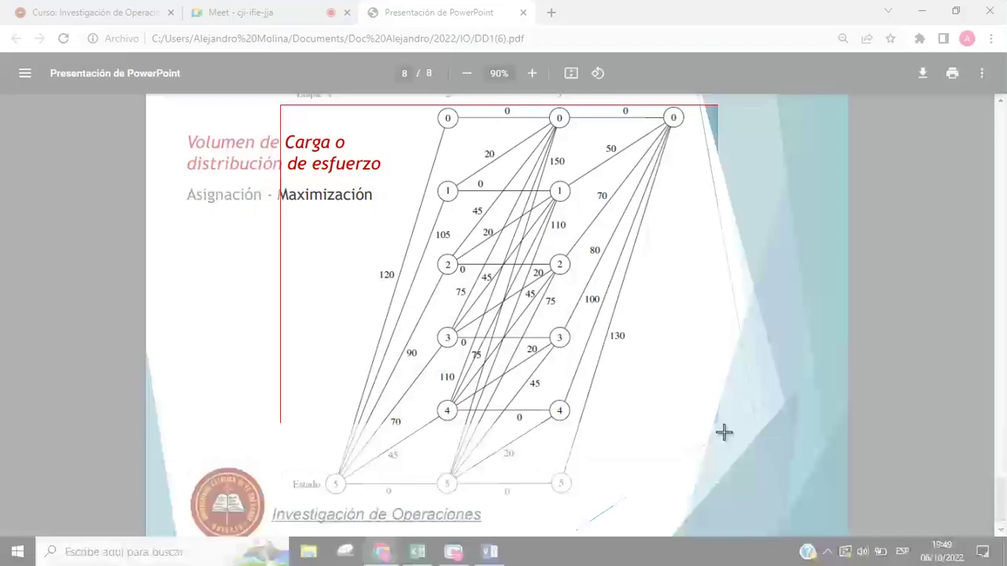
pyautogui.moveTo(281, 105); pyautogui.dragTo(755, 502)
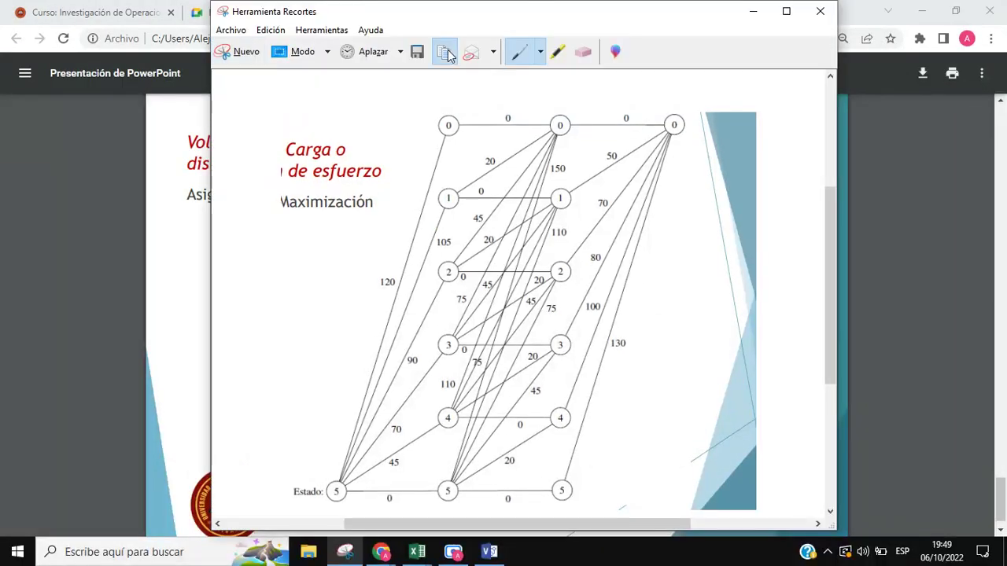
# Switch back to Excel, paste the captured network diagram into Hoja2 and move it over columns E to M.
pyautogui.click(415, 556)
pyautogui.click(475, 511)
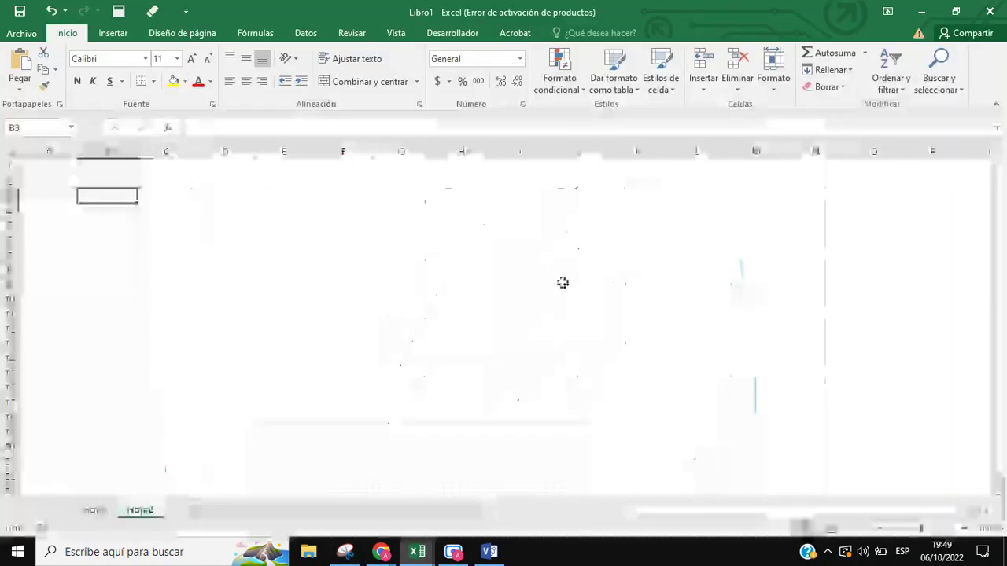
pyautogui.click(697, 194)
pyautogui.click(754, 225)
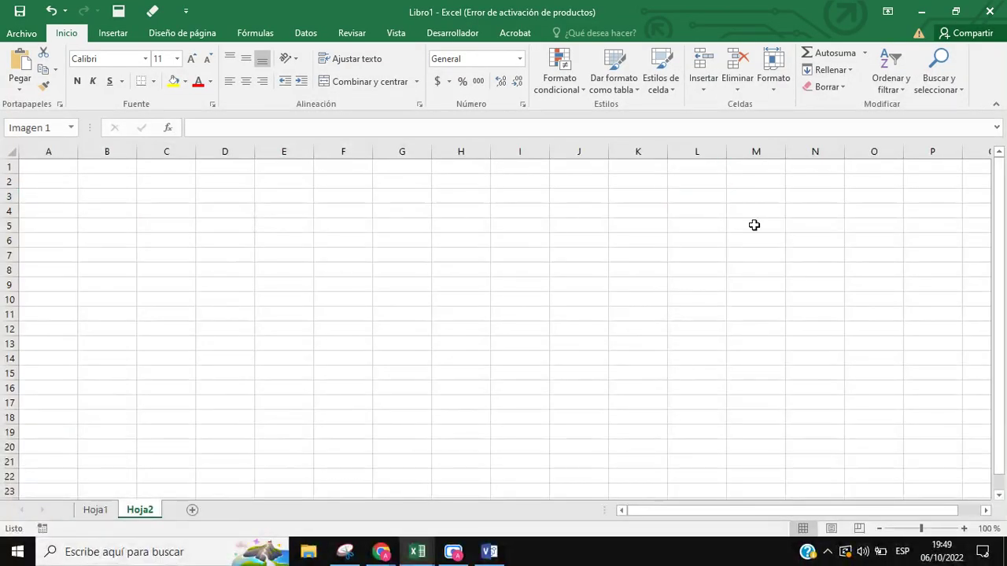
pyautogui.moveTo(753, 225); pyautogui.dragTo(391, 285)
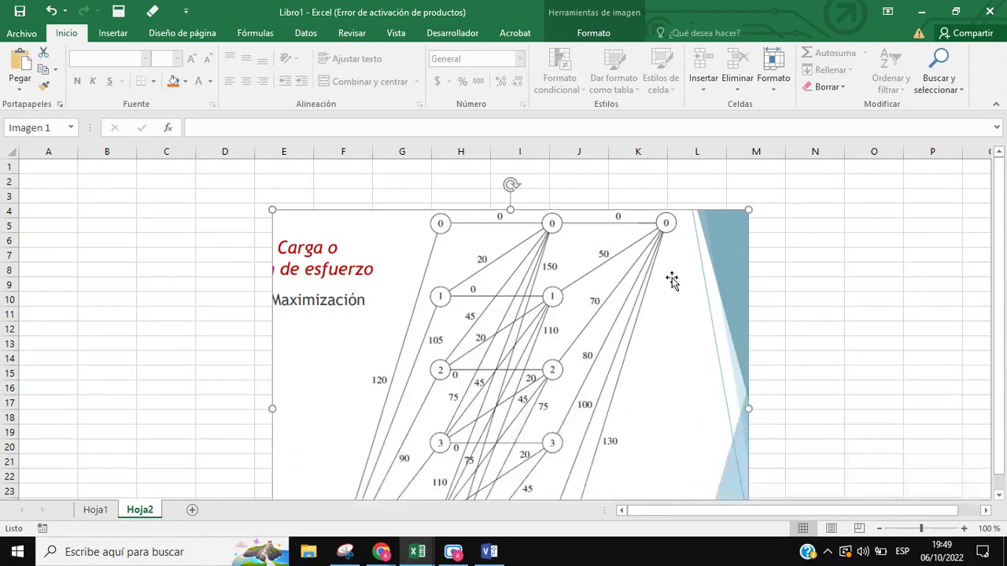
# Shrink the diagram picture and place it over columns J to O, from about row 2 to row 22.
pyautogui.click(751, 212)
pyautogui.click(750, 212)
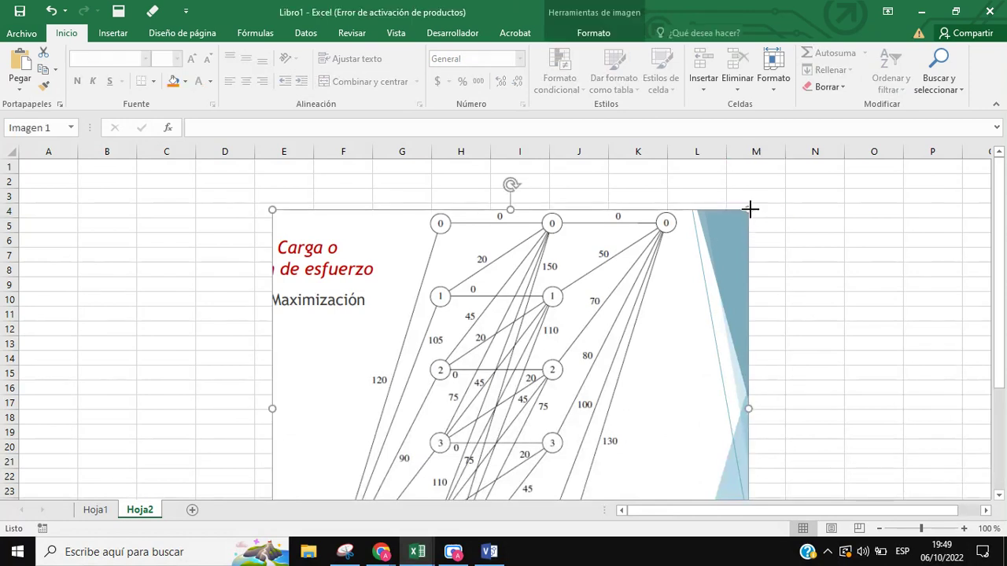
pyautogui.moveTo(749, 209); pyautogui.dragTo(563, 362)
pyautogui.moveTo(519, 400); pyautogui.dragTo(758, 217)
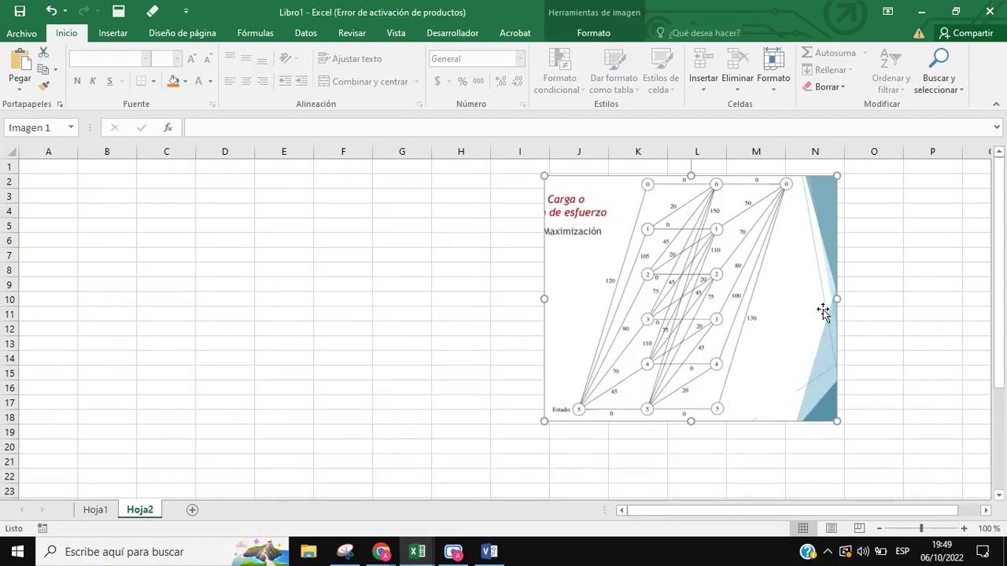
pyautogui.moveTo(836, 422); pyautogui.dragTo(907, 481)
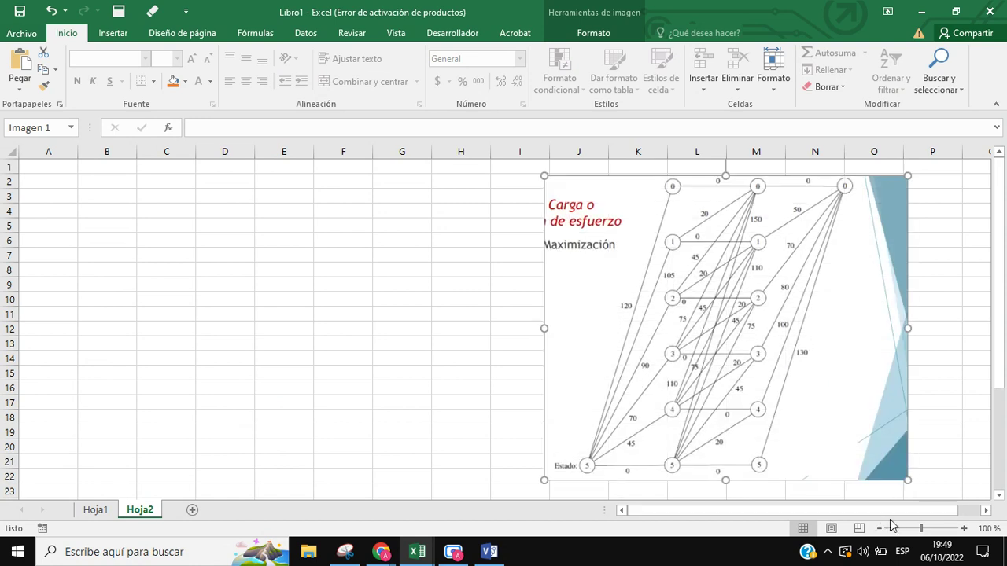
# Move the diagram picture so that it spans columns F to L, leaving columns A to E free.
pyautogui.moveTo(918, 532); pyautogui.dragTo(926, 529)
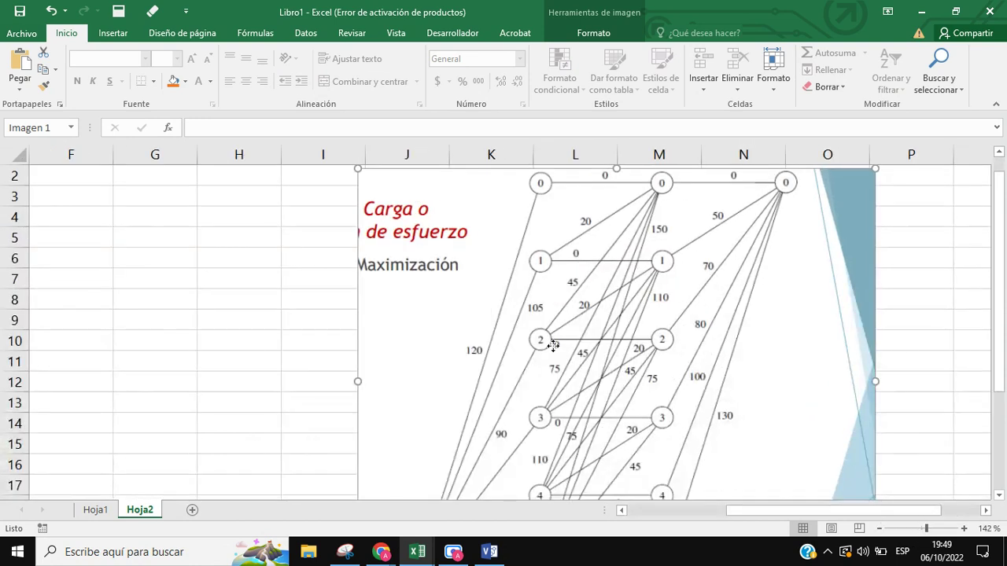
pyautogui.hscroll(-3, 753, 512)
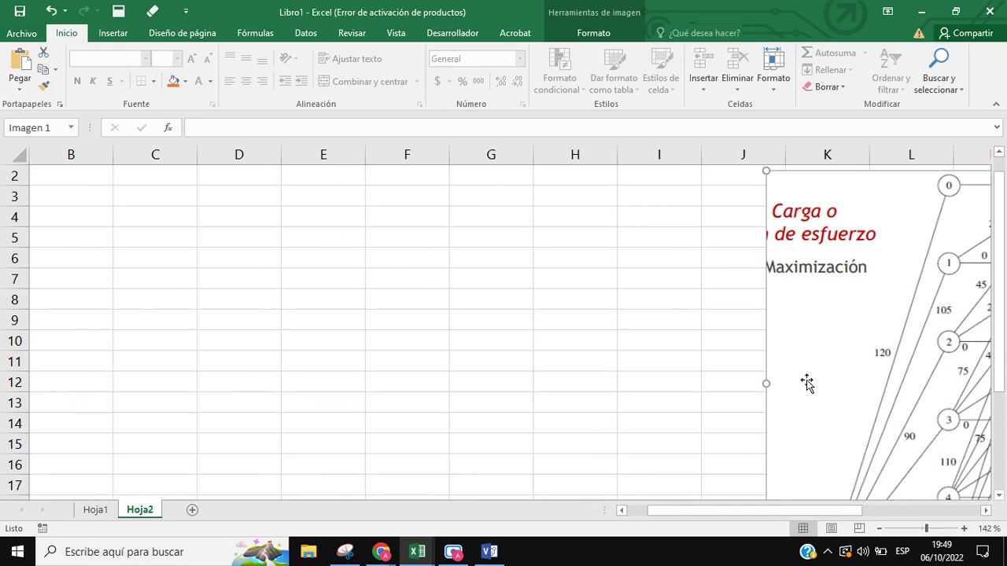
pyautogui.moveTo(726, 359); pyautogui.dragTo(493, 351)
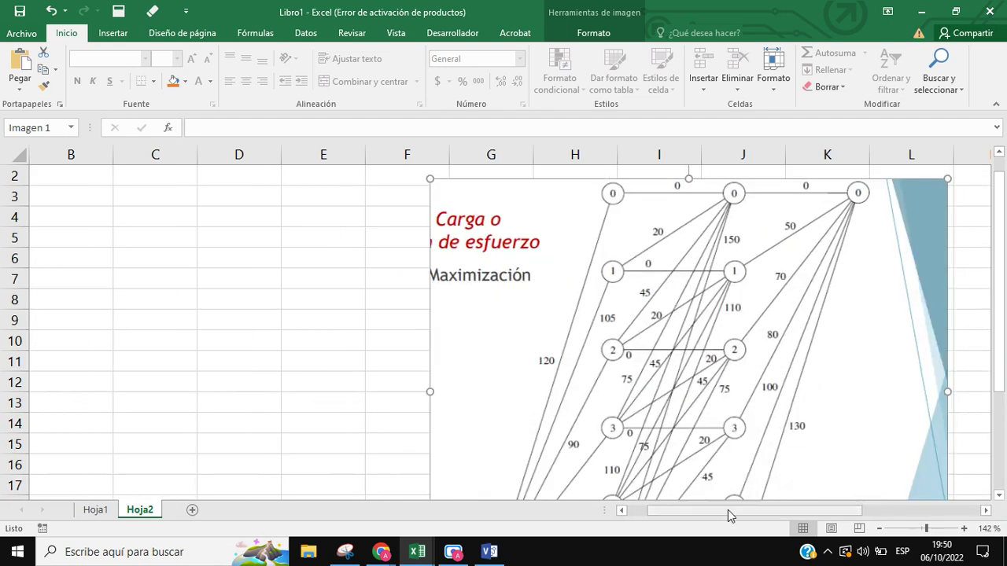
pyautogui.moveTo(727, 512); pyautogui.dragTo(696, 513)
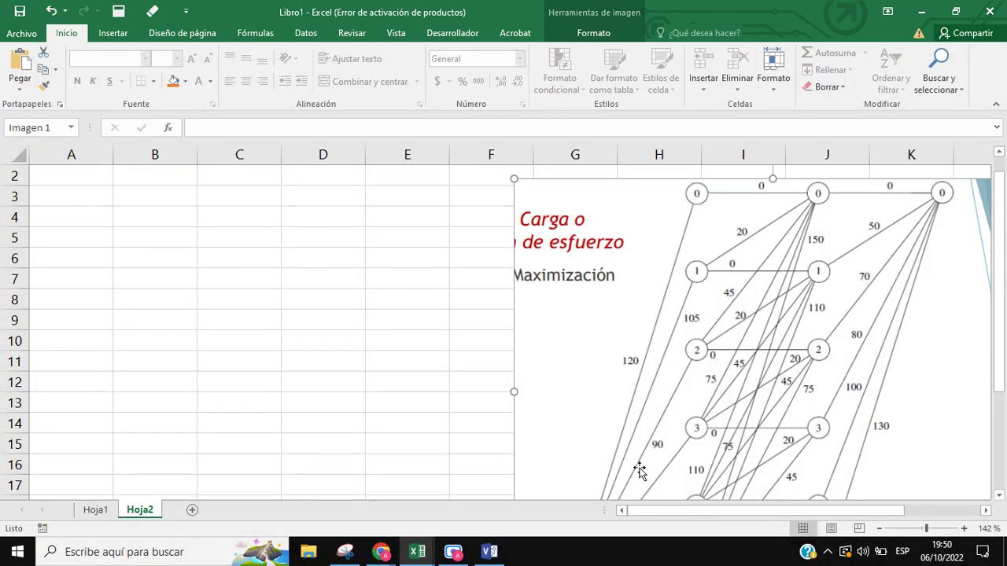
pyautogui.scroll(-3, 823, 330)
pyautogui.scroll(3, 823, 315)
pyautogui.moveTo(497, 557)
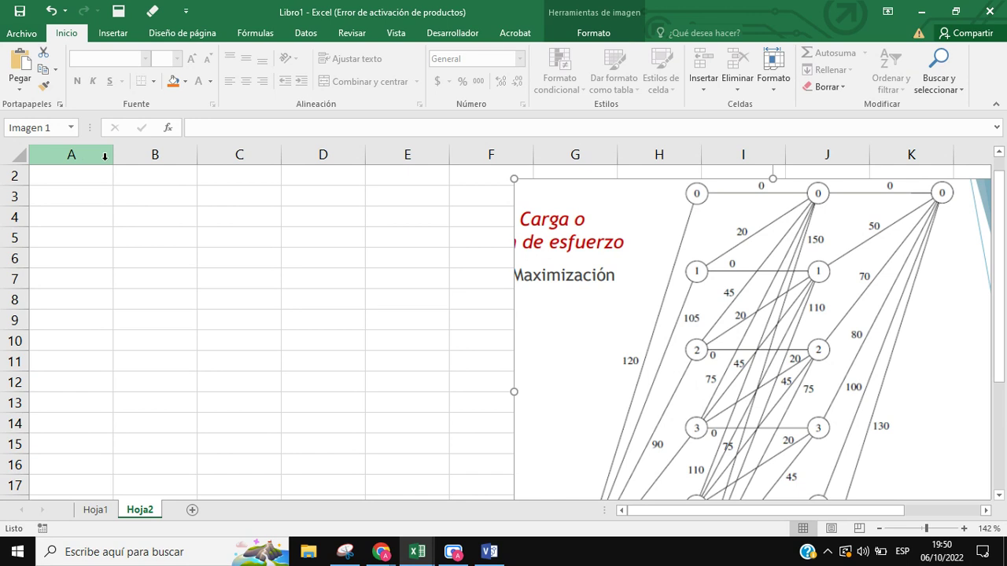
# Narrow column A and reposition the diagram picture so that it starts in column G.
pyautogui.moveTo(112, 157); pyautogui.dragTo(59, 171)
pyautogui.moveTo(553, 342); pyautogui.dragTo(593, 342)
pyautogui.click(177, 295)
pyautogui.click(113, 204)
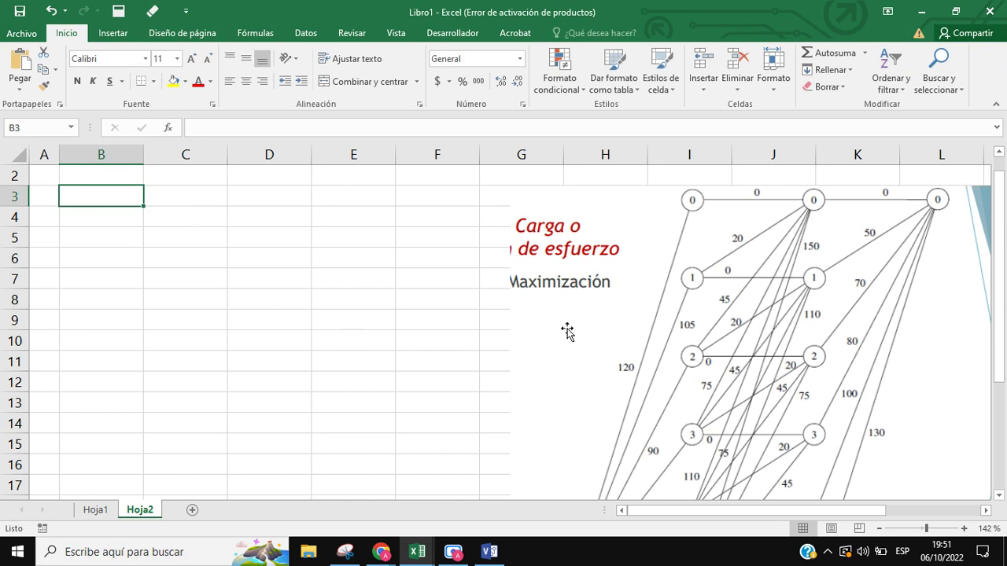
pyautogui.moveTo(566, 331); pyautogui.dragTo(583, 319)
pyautogui.click(63, 188)
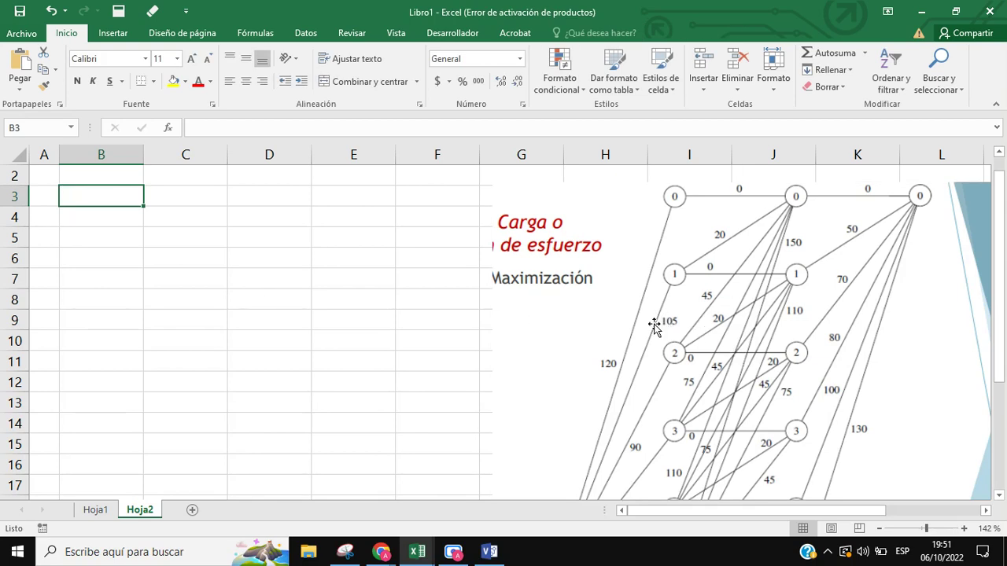
# Copy the Origen/Destino/MV/MR header block B3:E4 from Hoja1 and paste it at B3 in Hoja2.
pyautogui.click(95, 510)
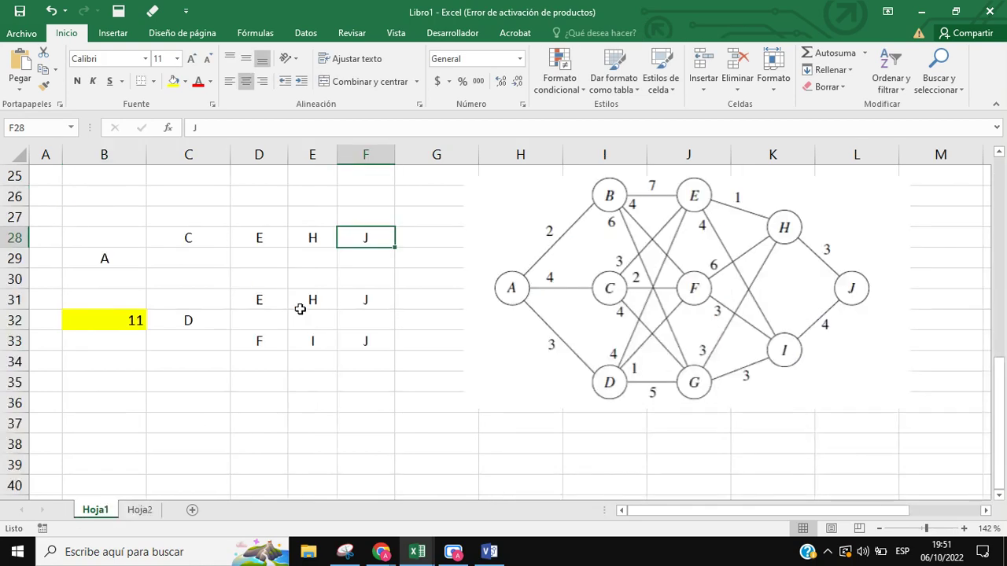
pyautogui.scroll(8, 299, 315)
pyautogui.moveTo(104, 217); pyautogui.dragTo(302, 242)
pyautogui.hotkey('ctrl', 'c')
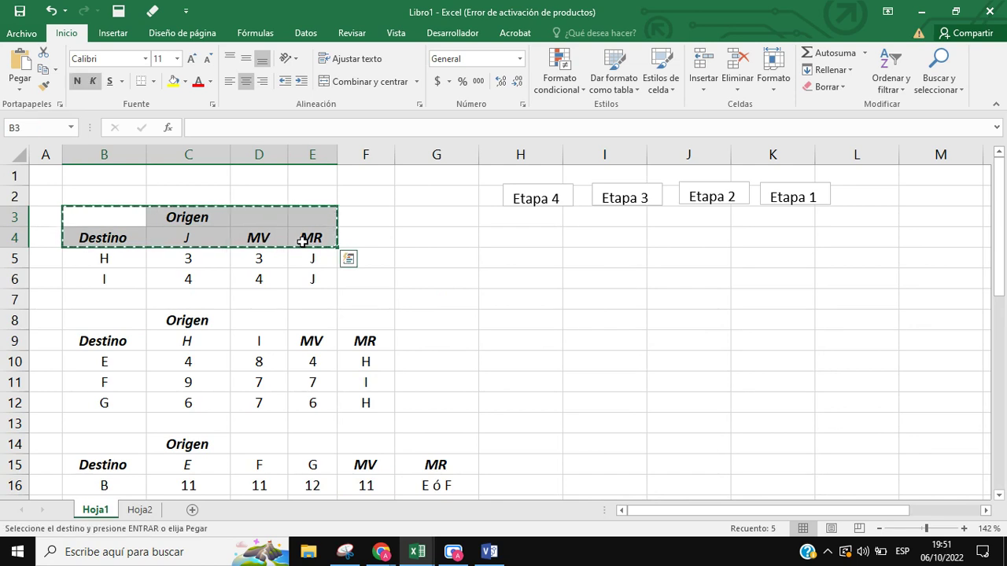
pyautogui.click(140, 510)
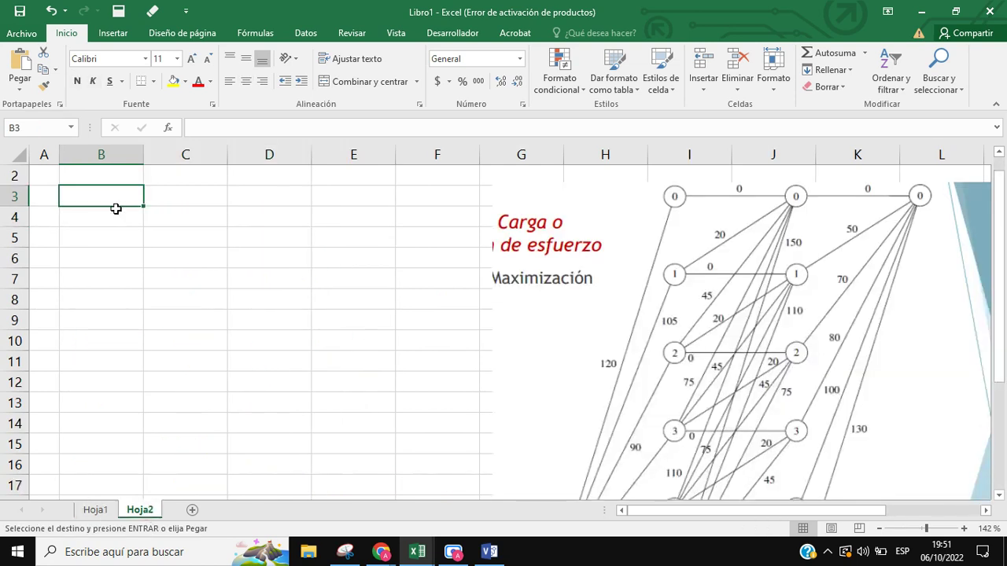
pyautogui.hotkey('ctrl', 'v')
pyautogui.click(272, 312)
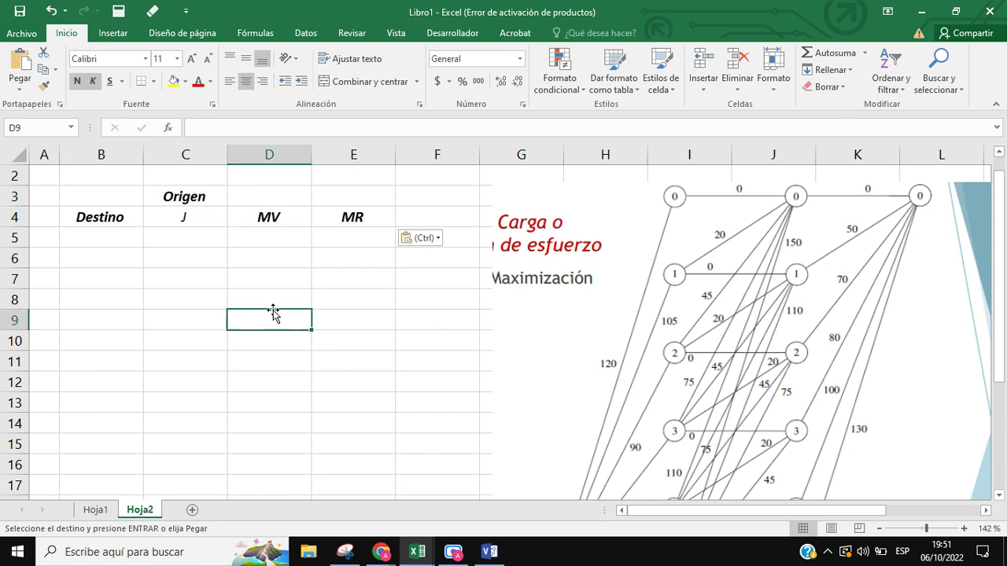
# Replace the origin node label in cell C4 with 0.
pyautogui.click(176, 220)
pyautogui.write('0')
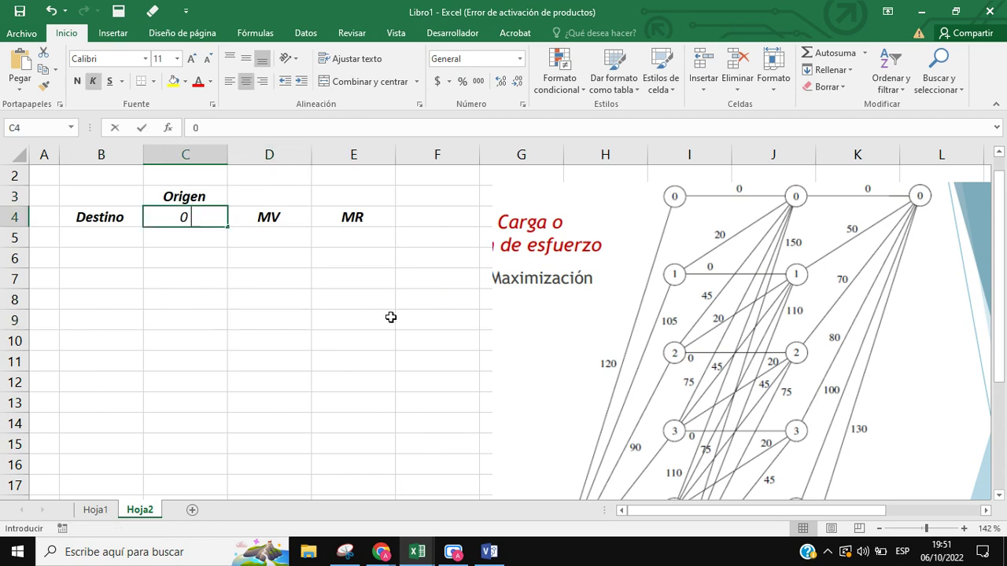
pyautogui.click(223, 321)
# Enter the destination nodes 0, 1, 2, 3, 4 and 5 in cells B5 to B10.
pyautogui.click(116, 242)
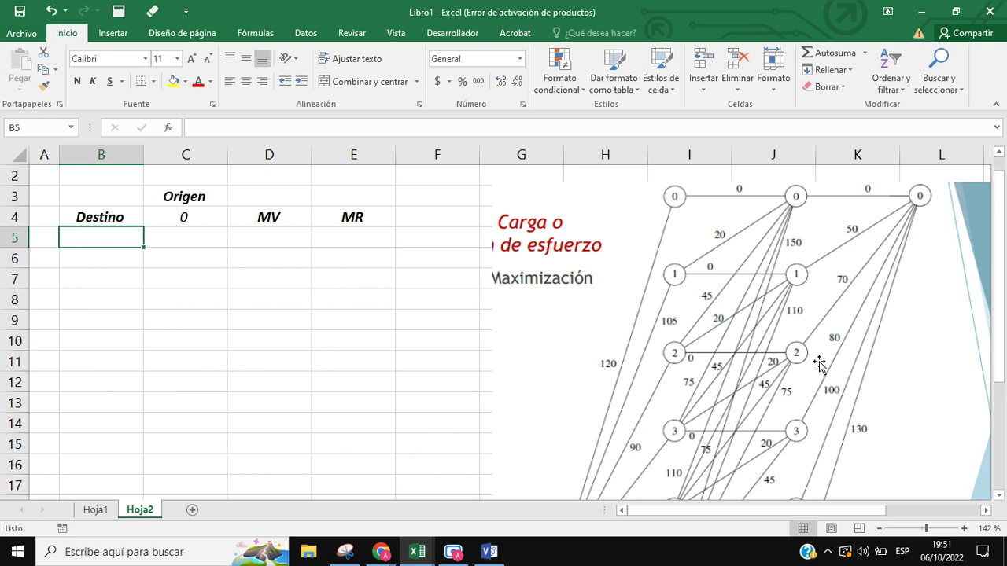
pyautogui.scroll(-3, 819, 363)
pyautogui.scroll(4, 805, 420)
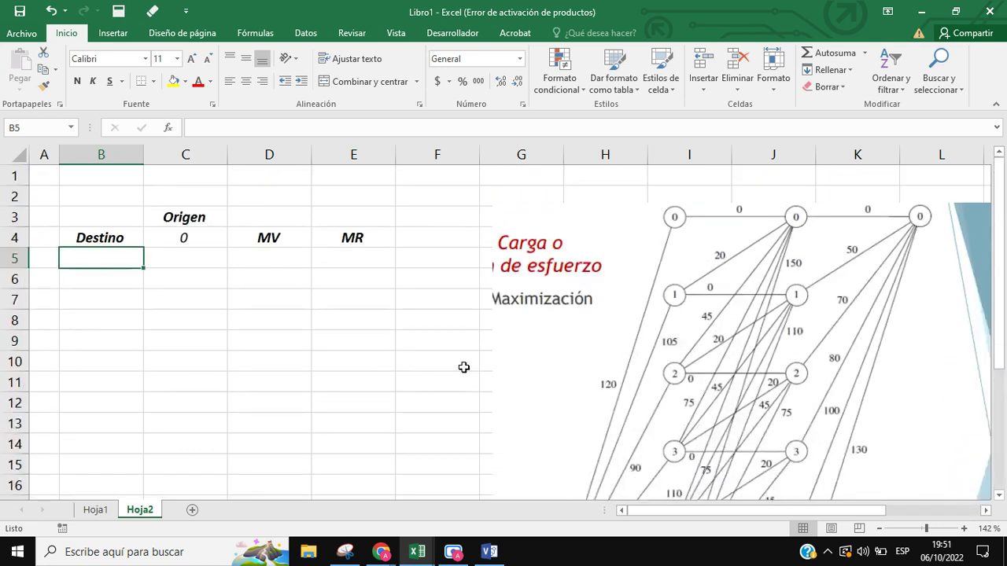
pyautogui.write('0')
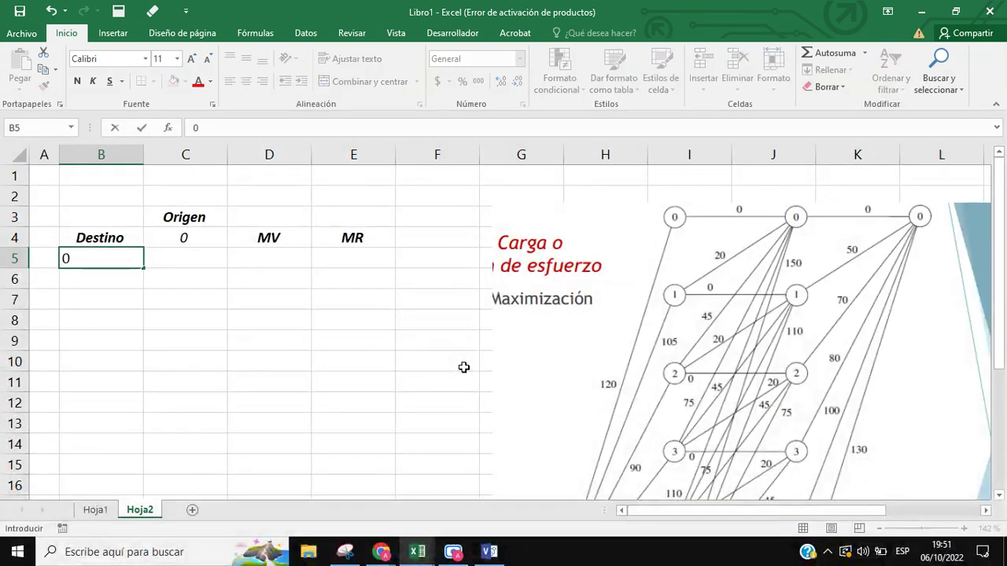
pyautogui.press('Return')
pyautogui.write('1')
pyautogui.press('Return')
pyautogui.write('2')
pyautogui.press('Return')
pyautogui.write('3')
pyautogui.press('Return')
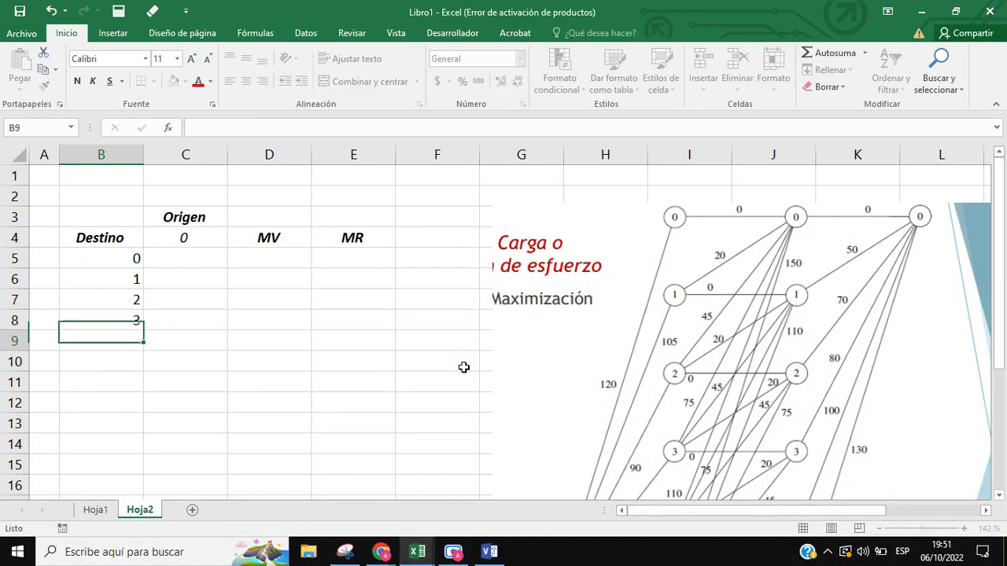
pyautogui.write('4')
pyautogui.press('Return')
pyautogui.write('5')
pyautogui.press('Return')
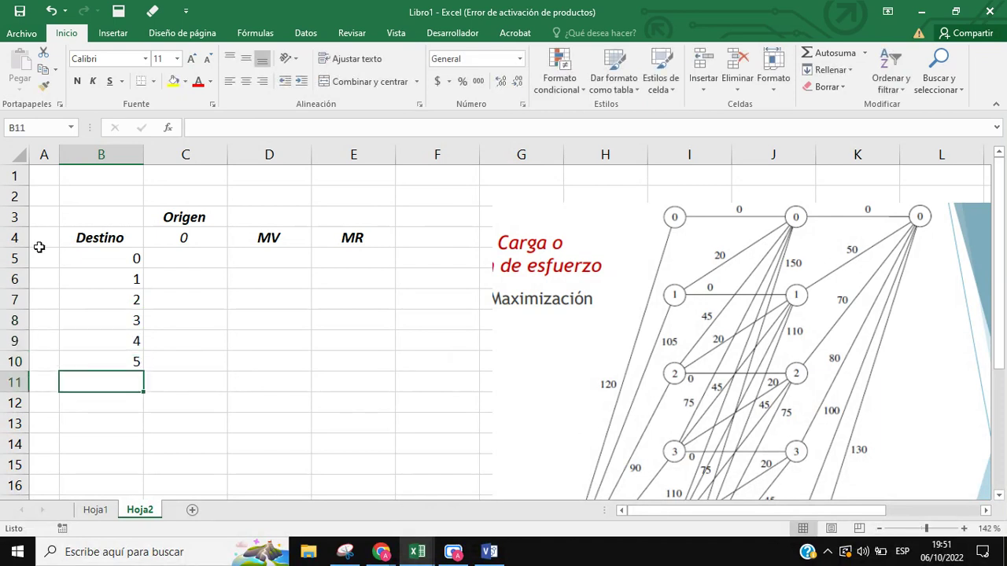
# Center the contents of the range B5:E16 horizontally.
pyautogui.moveTo(84, 258); pyautogui.dragTo(349, 485)
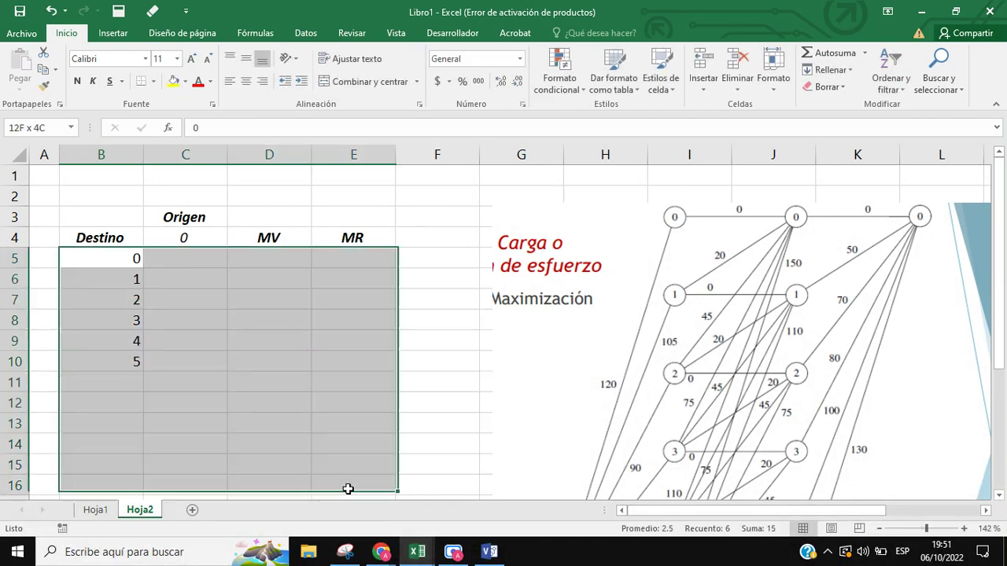
pyautogui.click(246, 81)
pyautogui.click(232, 295)
# Fill C5 to C10 with the arc values to origin 0: 0, 50, 70, 80, 100 and 130.
pyautogui.click(183, 258)
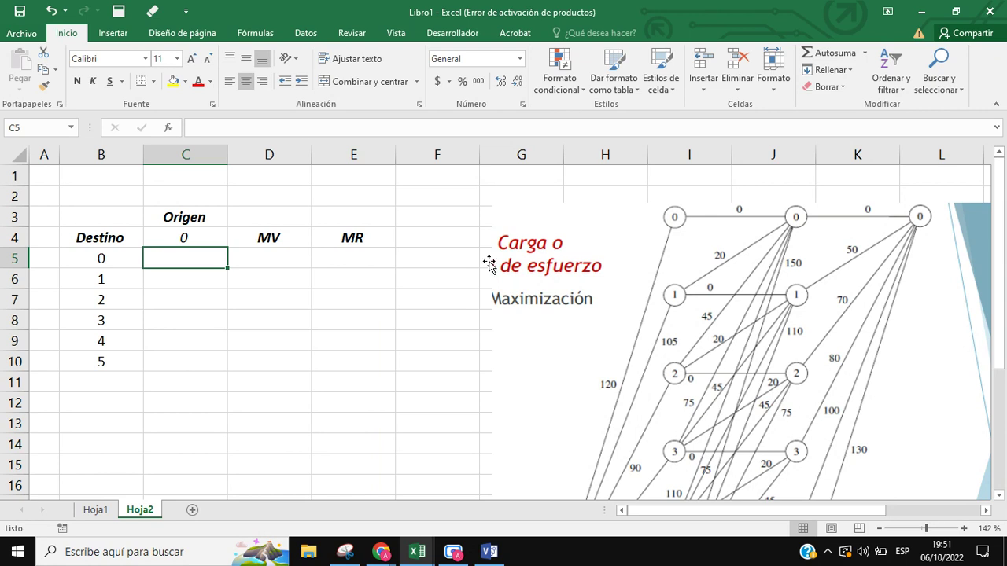
pyautogui.write('0')
pyautogui.press('Return')
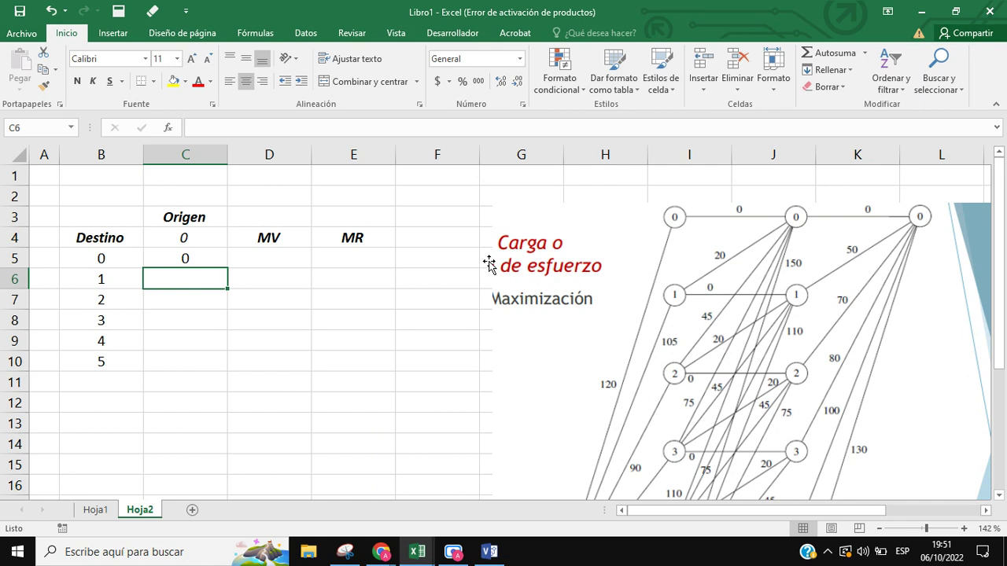
pyautogui.write('50')
pyautogui.press('Return')
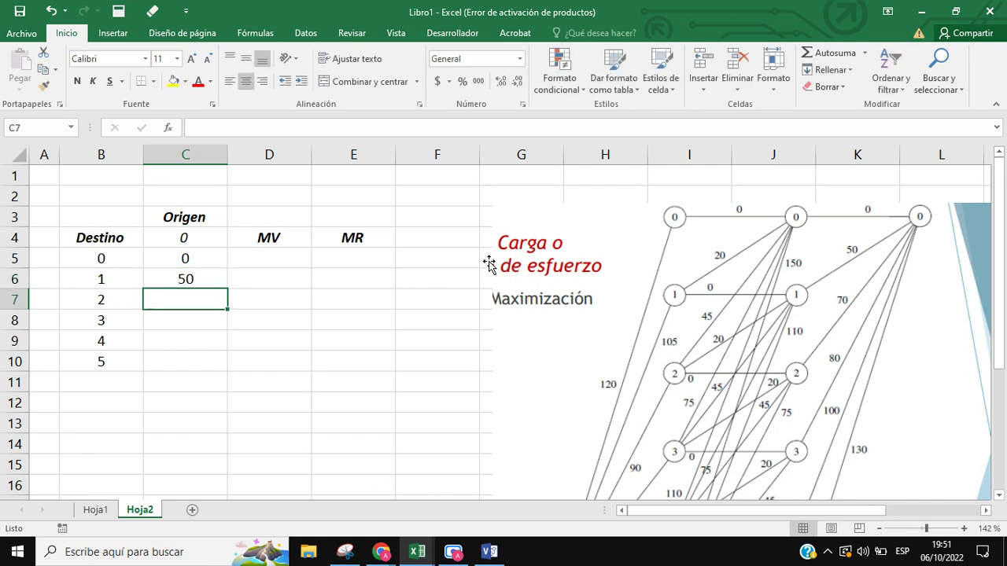
pyautogui.write('70')
pyautogui.press('Return')
pyautogui.write('80')
pyautogui.press('Return')
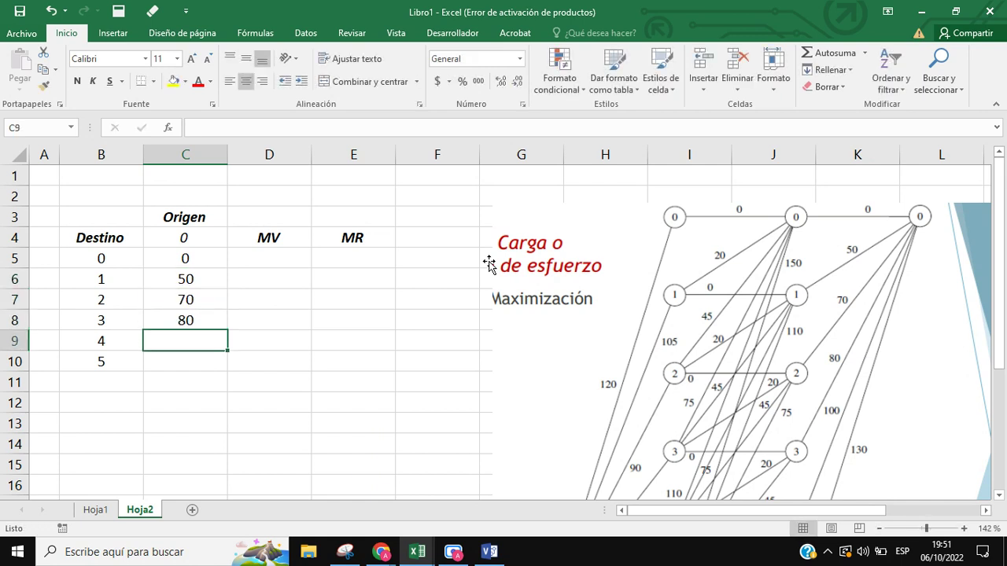
pyautogui.write('100')
pyautogui.press('Return')
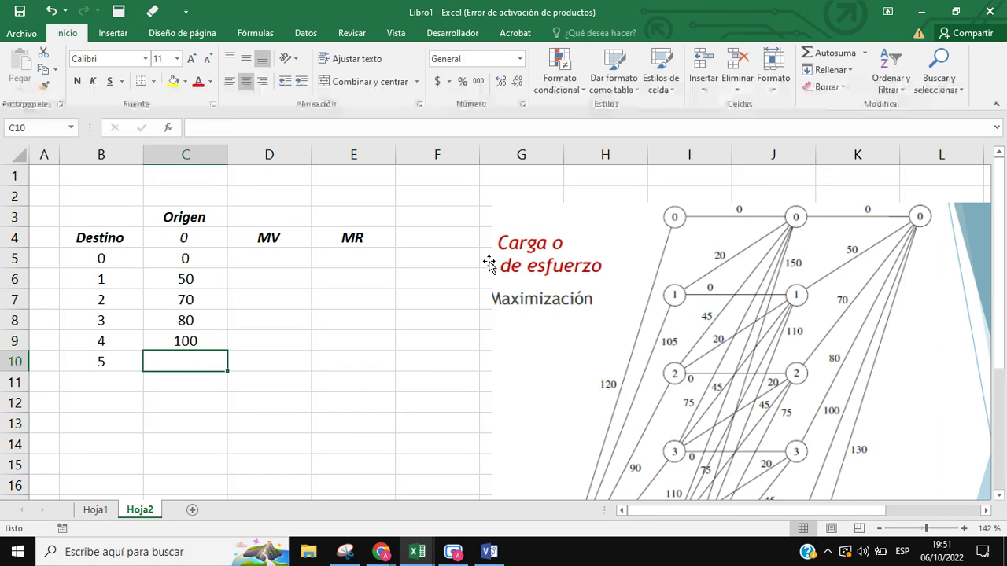
pyautogui.write('130')
pyautogui.press('Return')
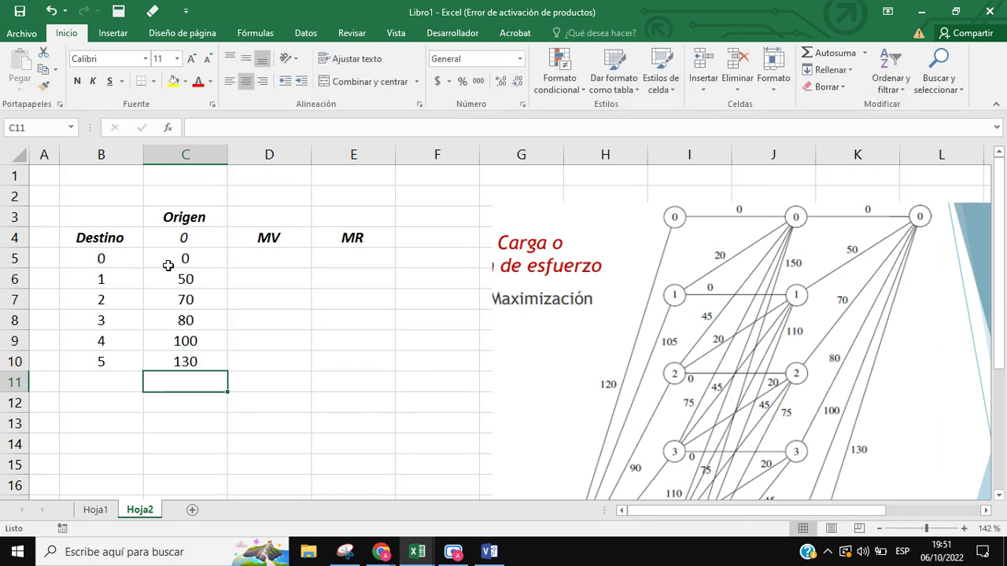
# Copy the origin 0 values in C5:C10 into the MV column, cells D5 to D10.
pyautogui.moveTo(181, 261); pyautogui.dragTo(187, 357)
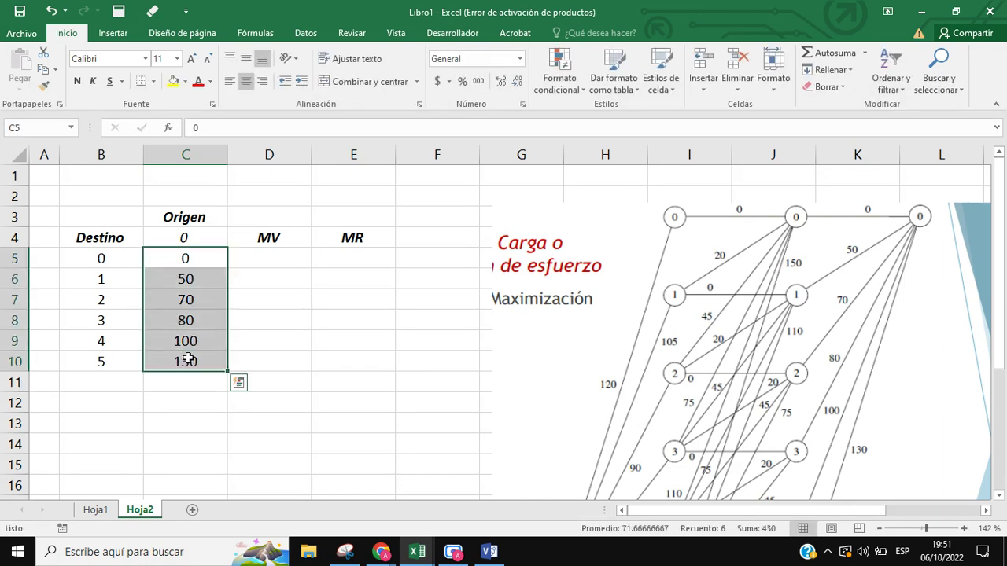
pyautogui.hotkey('ctrl', 'c')
pyautogui.click(268, 262)
pyautogui.hotkey('ctrl', 'v')
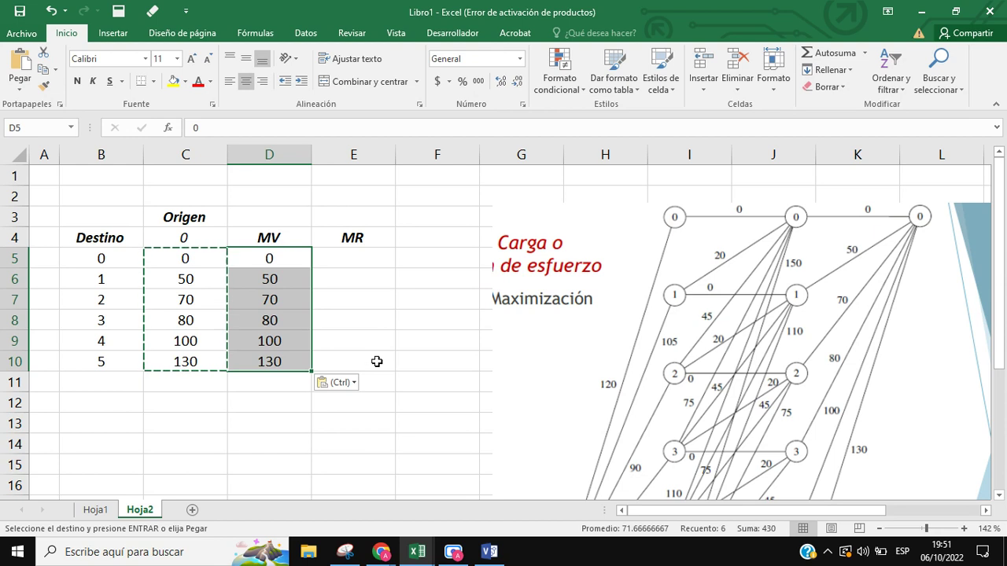
pyautogui.press('Escape')
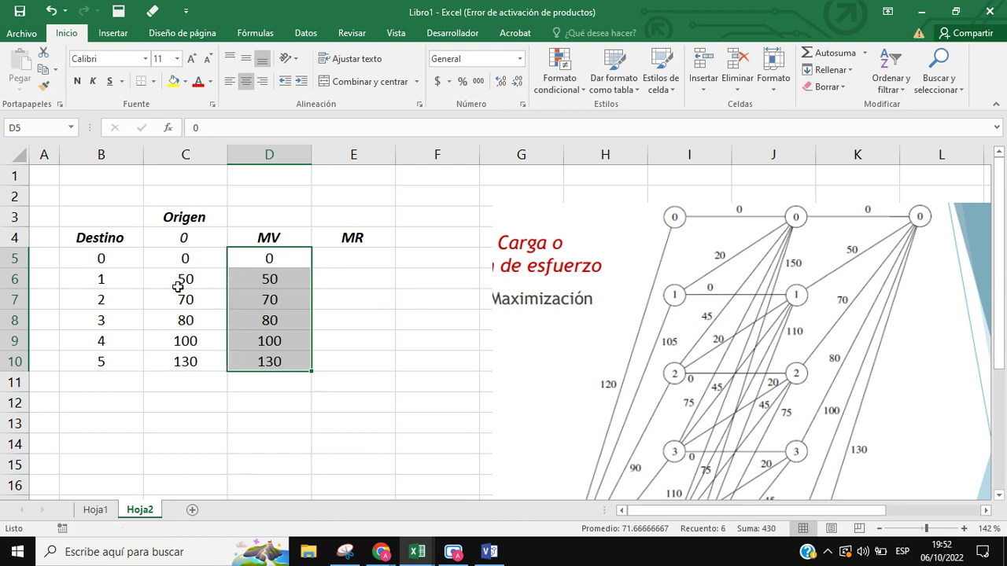
# Enter 0 in each MR cell from E5 to E10.
pyautogui.click(339, 257)
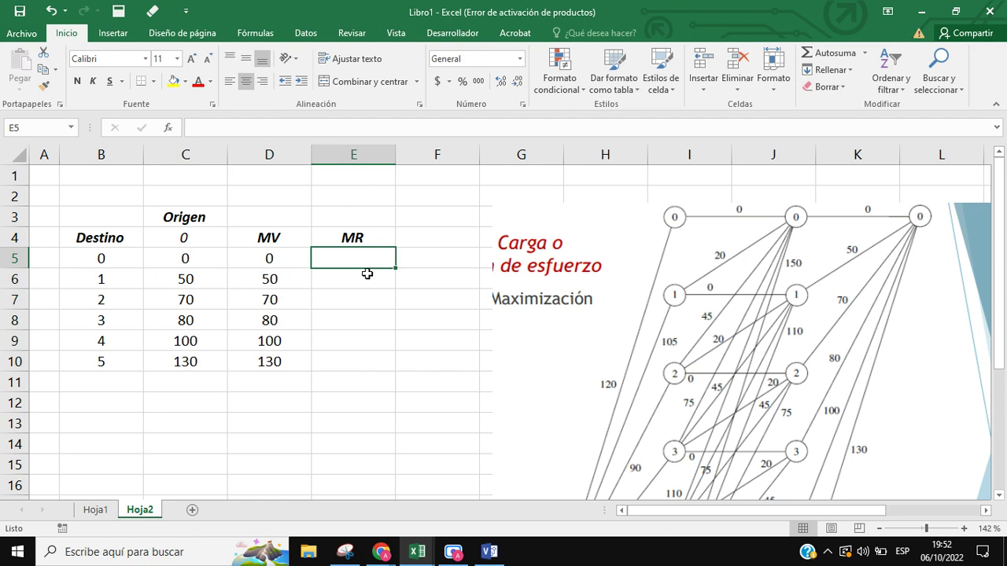
pyautogui.write('0')
pyautogui.press('Return')
pyautogui.write('0')
pyautogui.press('Return')
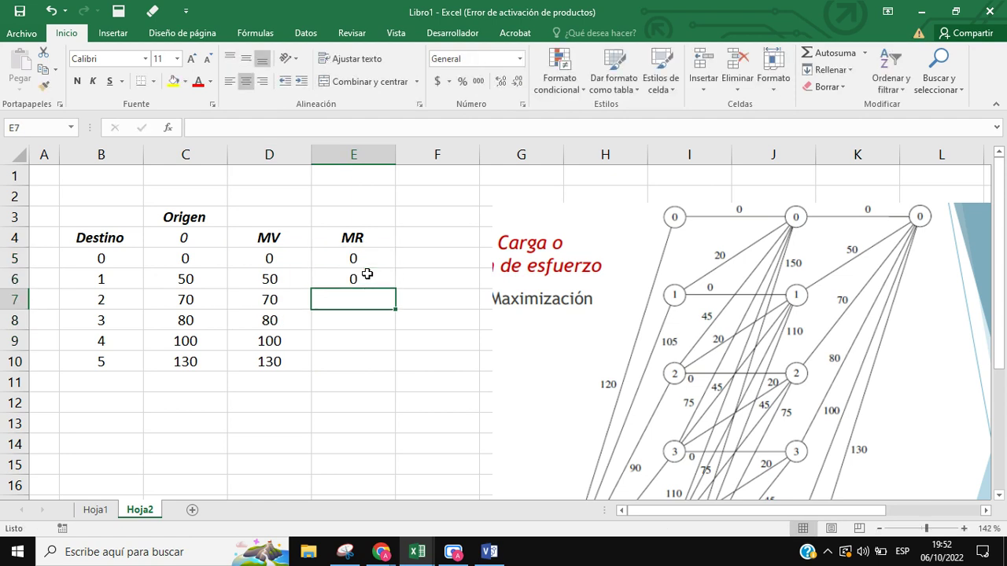
pyautogui.write('0')
pyautogui.press('Return')
pyautogui.write('0')
pyautogui.press('Return')
pyautogui.write('0')
pyautogui.press('Return')
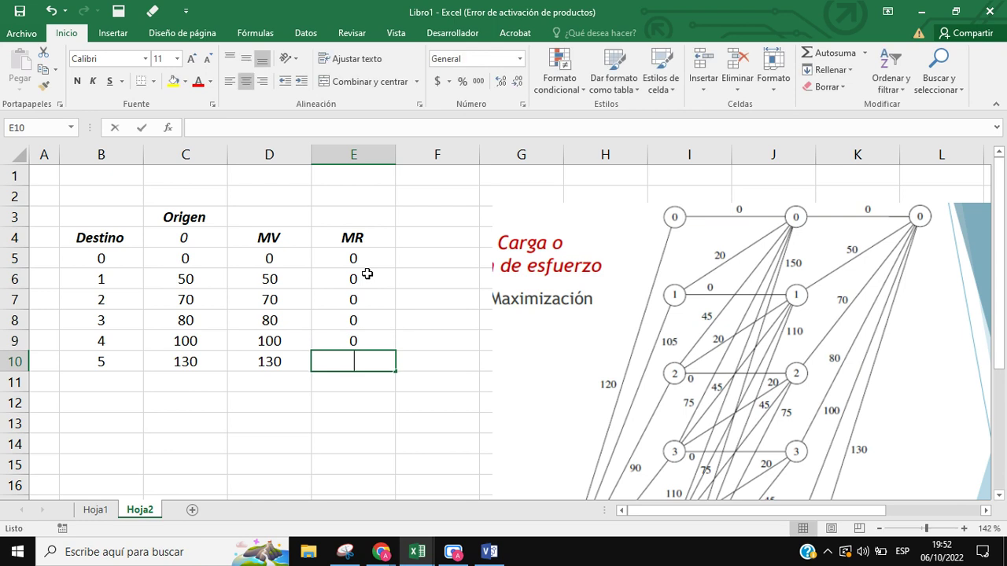
pyautogui.write('0')
pyautogui.press('Return')
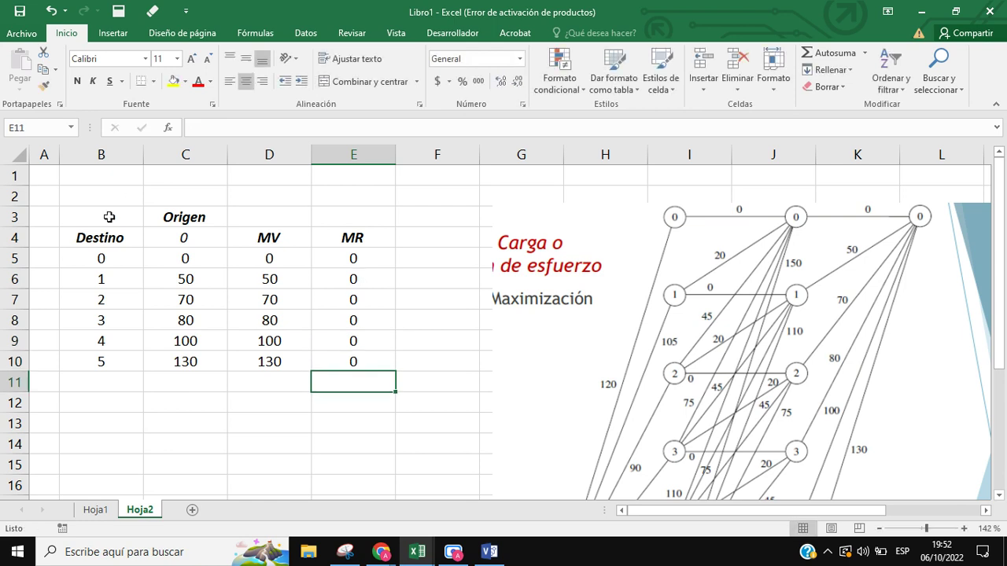
# Copy the table headers in B3:E4 to B12:E13 to start the second stage table.
pyautogui.scroll(-1, 796, 267)
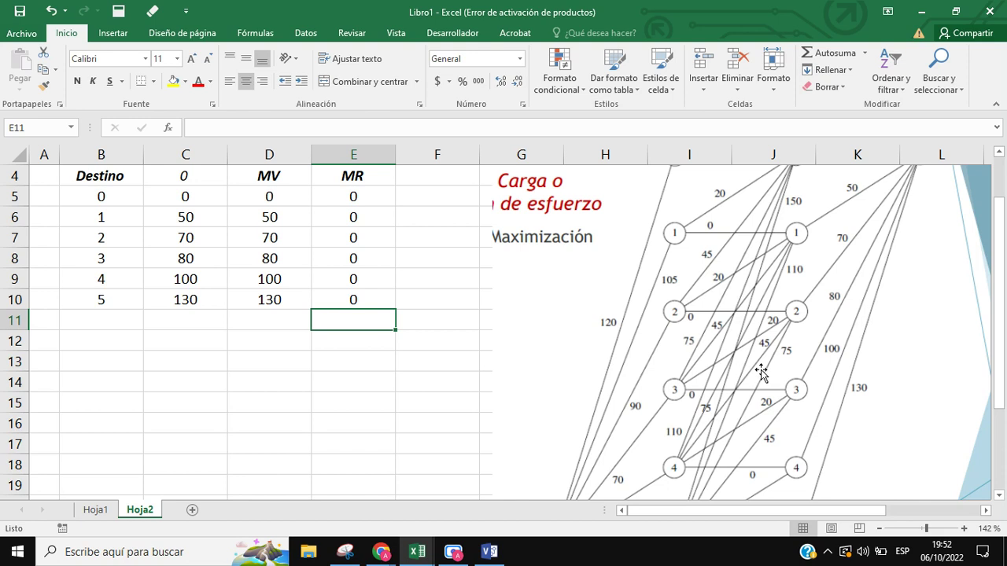
pyautogui.scroll(1, 752, 386)
pyautogui.scroll(1, 735, 376)
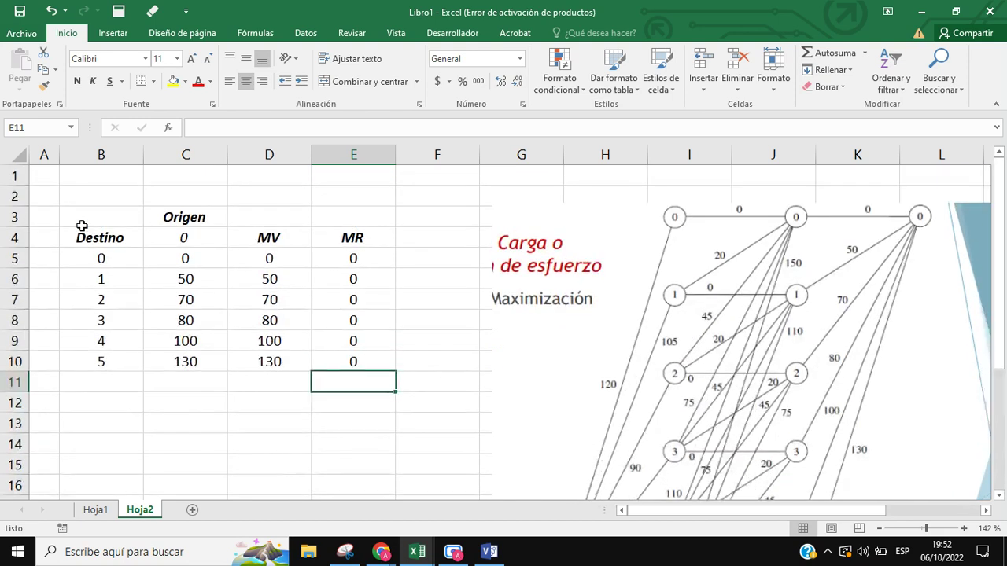
pyautogui.moveTo(81, 225); pyautogui.dragTo(358, 239)
pyautogui.hotkey('ctrl', 'c')
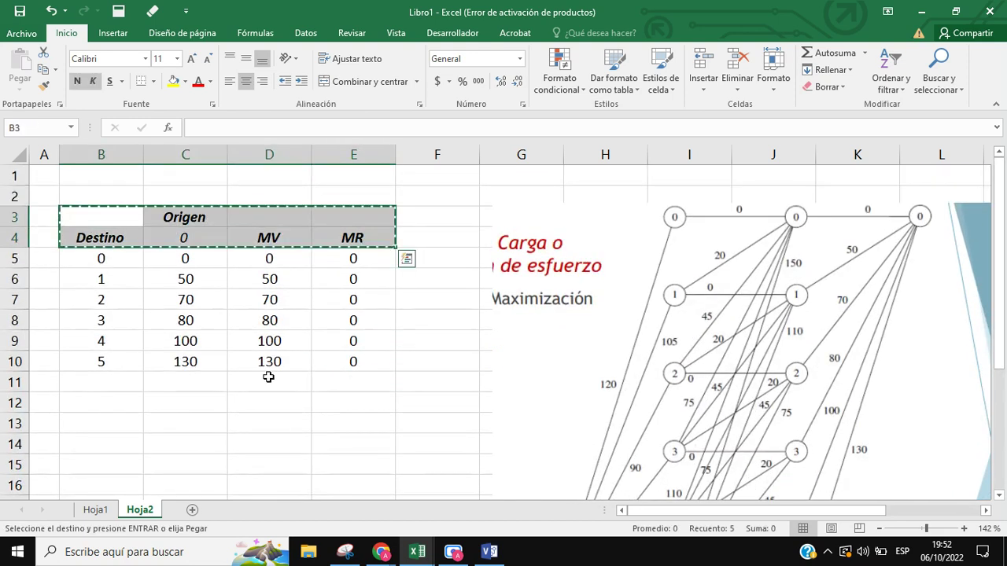
pyautogui.scroll(-2, 74, 351)
pyautogui.click(105, 278)
pyautogui.hotkey('ctrl', 'v')
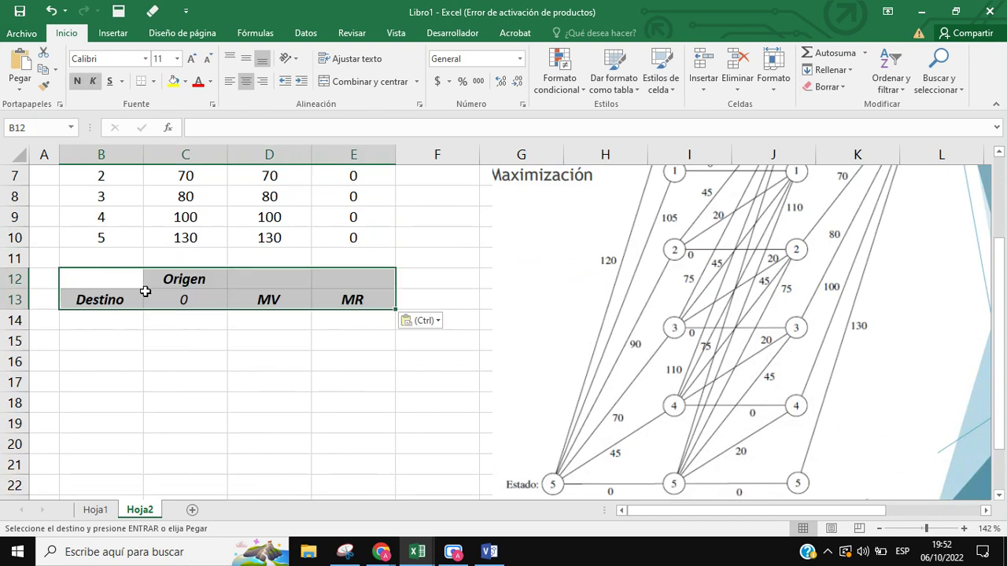
# Shift the network diagram clear of the table and move the MV and MR headers from D13:E13 to H13:I13.
pyautogui.click(278, 377)
pyautogui.click(282, 299)
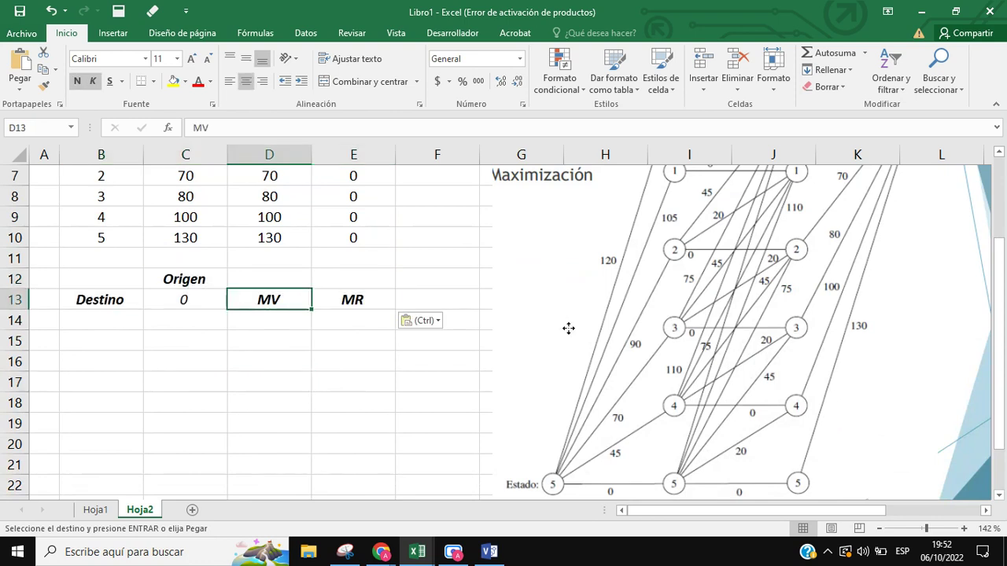
pyautogui.moveTo(569, 328); pyautogui.dragTo(742, 344)
pyautogui.moveTo(243, 308); pyautogui.dragTo(376, 306)
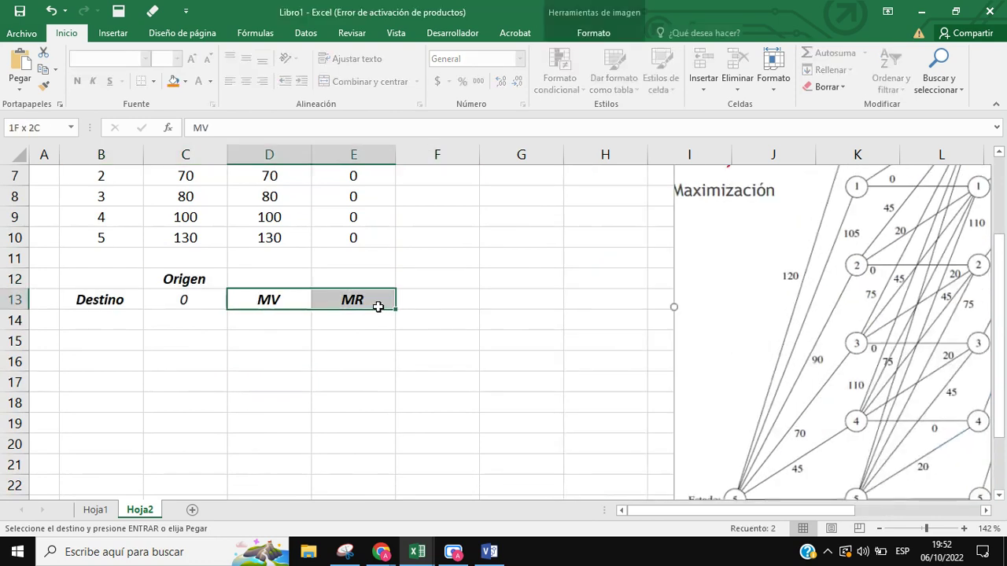
pyautogui.hotkey('ctrl', 'c')
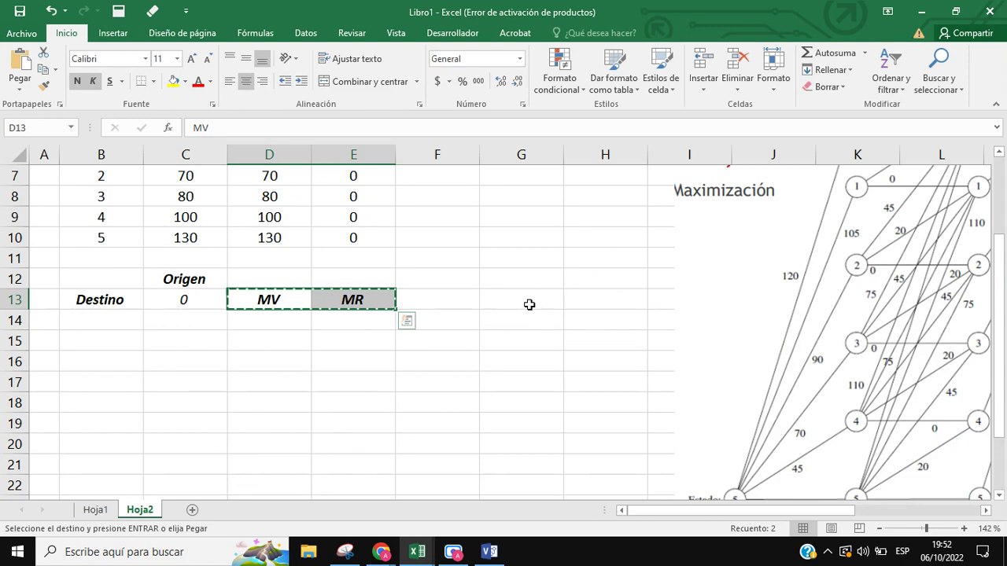
pyautogui.click(528, 301)
pyautogui.click(577, 299)
pyautogui.press('Return')
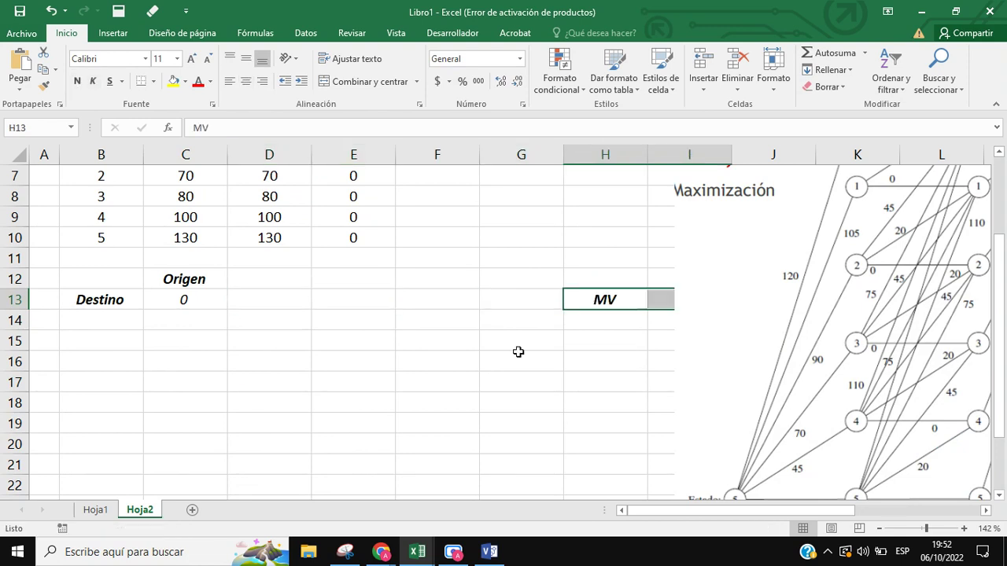
# Narrow columns C to I and reposition the network diagram beside the tables.
pyautogui.moveTo(159, 184); pyautogui.dragTo(526, 155)
pyautogui.moveTo(523, 326); pyautogui.dragTo(583, 322)
pyautogui.moveTo(457, 155); pyautogui.dragTo(435, 165)
pyautogui.moveTo(495, 157); pyautogui.dragTo(499, 160)
# Shrink the network diagram and place it beside the second stage table, starting at about row 7.
pyautogui.scroll(2, 793, 432)
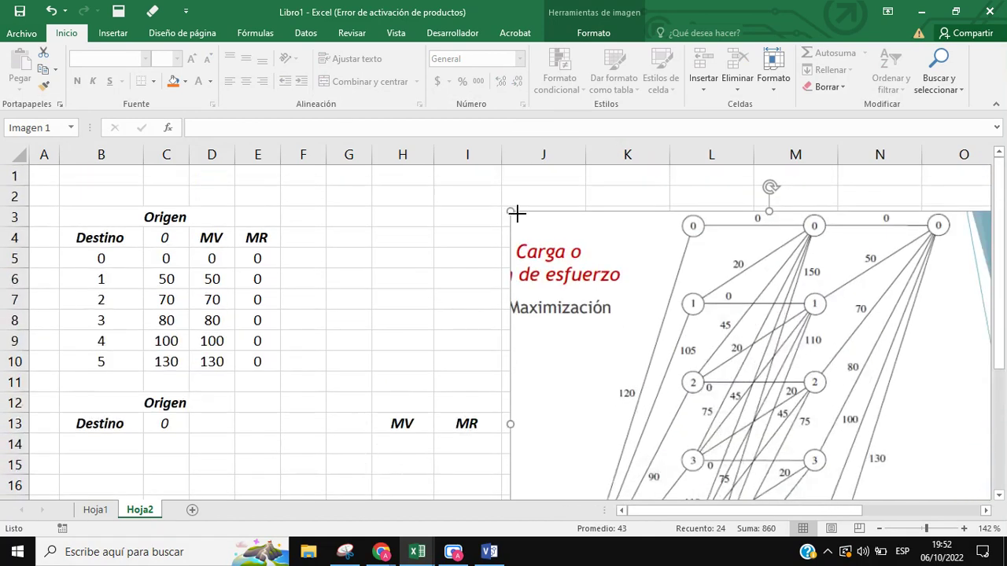
pyautogui.moveTo(516, 213); pyautogui.dragTo(620, 303)
pyautogui.moveTo(832, 377); pyautogui.dragTo(713, 247)
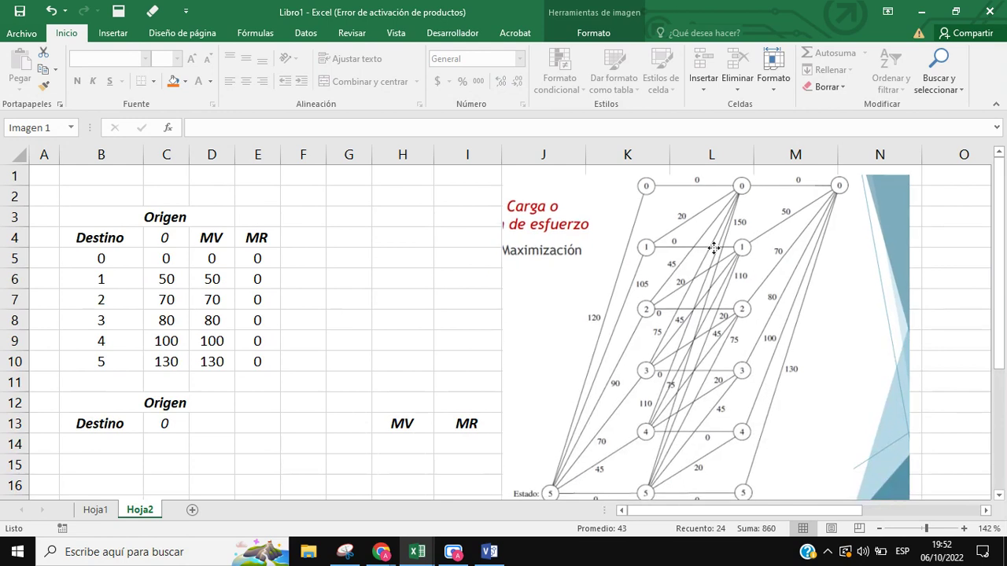
pyautogui.scroll(-2, 713, 248)
pyautogui.moveTo(690, 288); pyautogui.dragTo(721, 417)
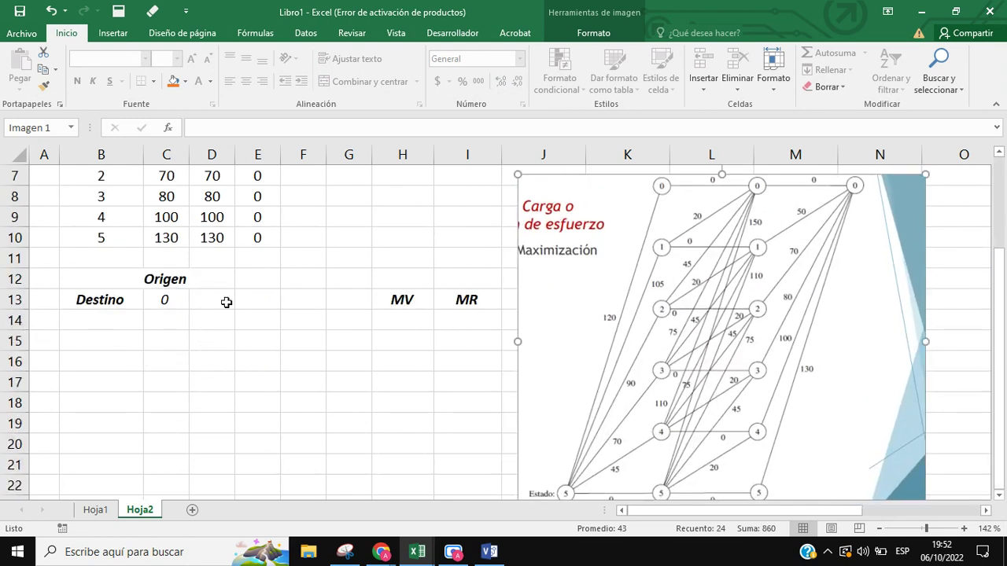
# Enter the origin nodes 1, 2, 3 and 4 in D13 to G13 of the second stage table.
pyautogui.click(164, 302)
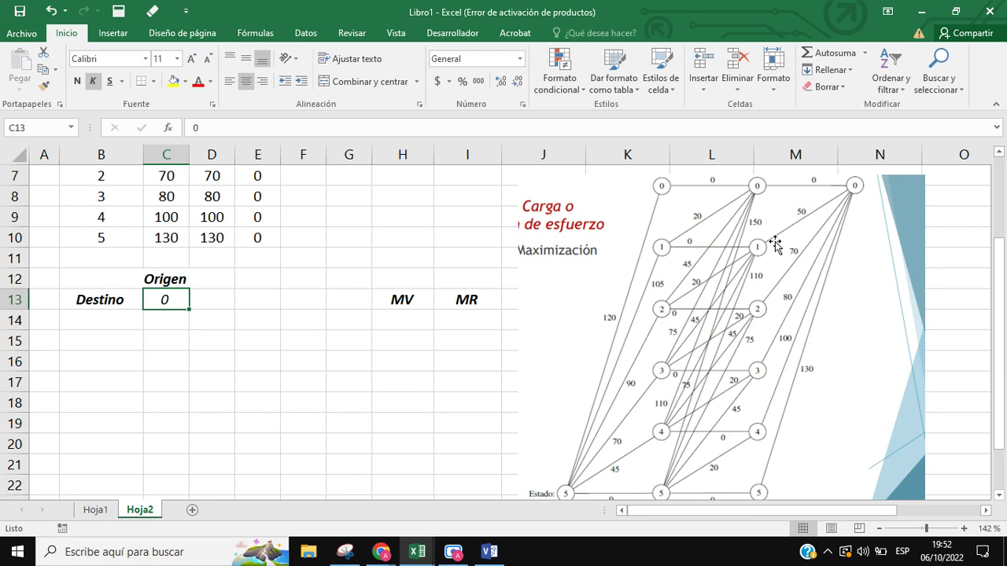
pyautogui.click(220, 303)
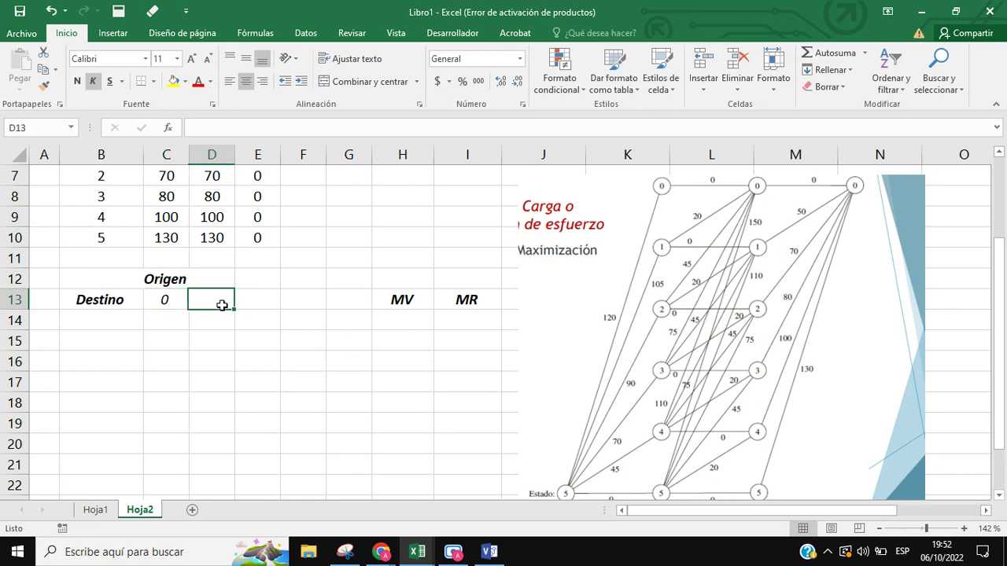
pyautogui.write('1')
pyautogui.press('Tab')
pyautogui.write('2')
pyautogui.press('Tab')
pyautogui.write('3')
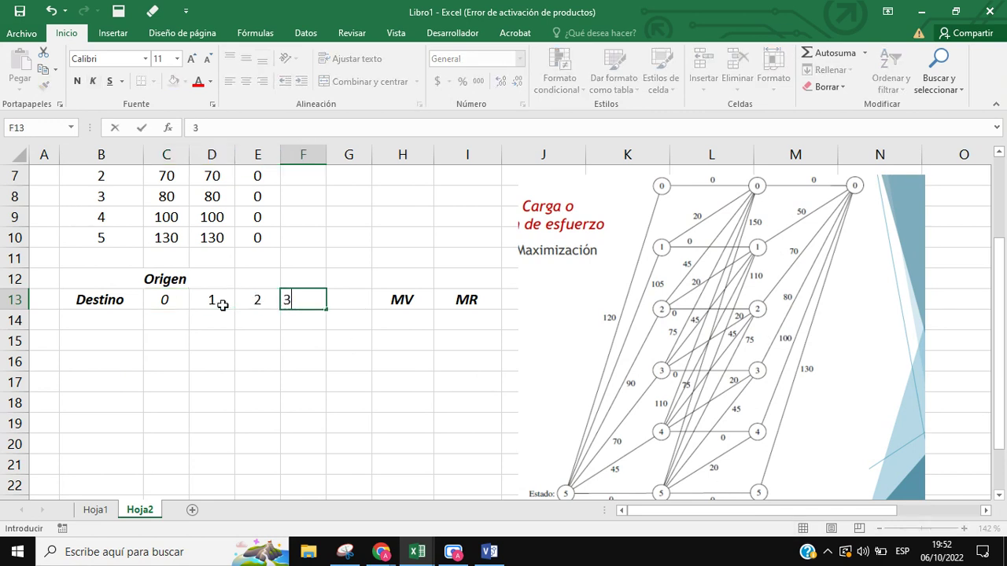
pyautogui.press('Tab')
pyautogui.write('4')
pyautogui.press('Tab')
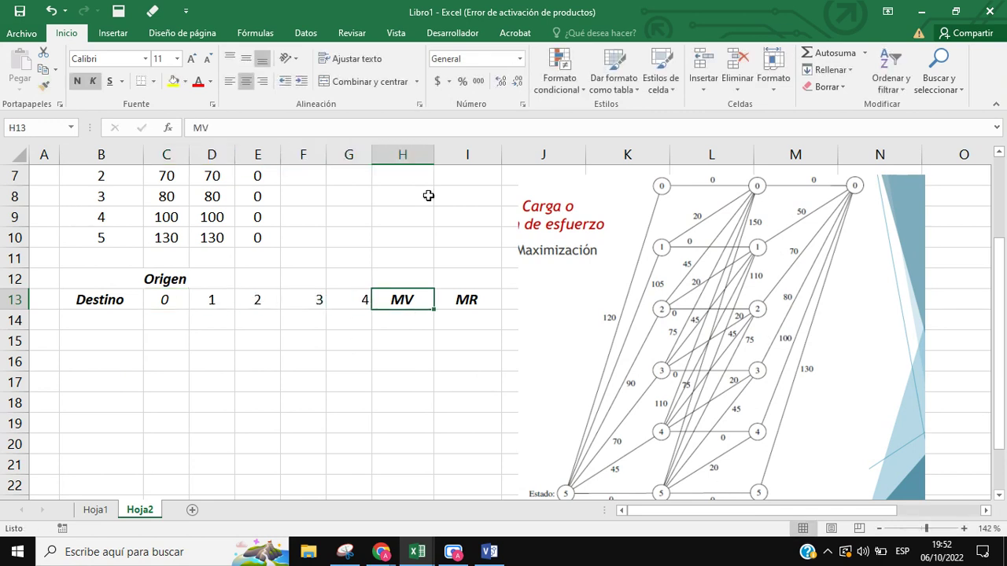
# Insert a column before column G and enter origin nodes 4 in G13 and 5 in H13.
pyautogui.click(354, 158)
pyautogui.rightClick(352, 158)
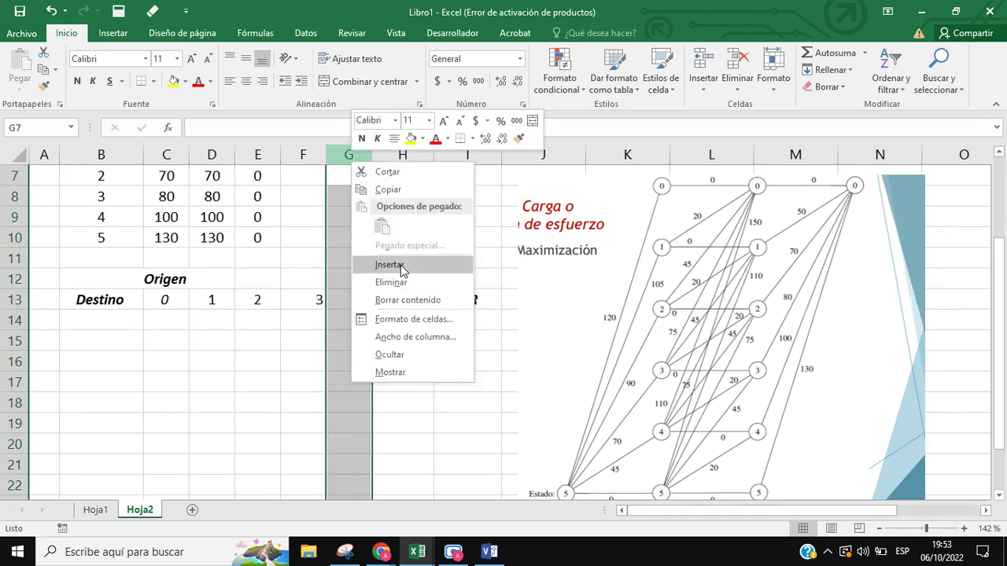
pyautogui.click(401, 266)
pyautogui.click(355, 298)
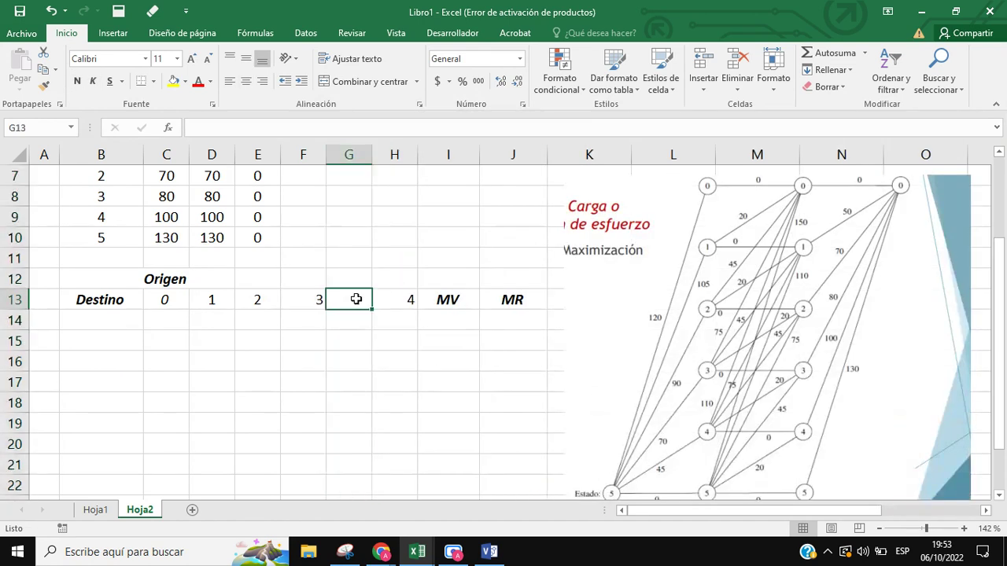
pyautogui.write('4')
pyautogui.click(386, 299)
pyautogui.write('5')
pyautogui.click(359, 364)
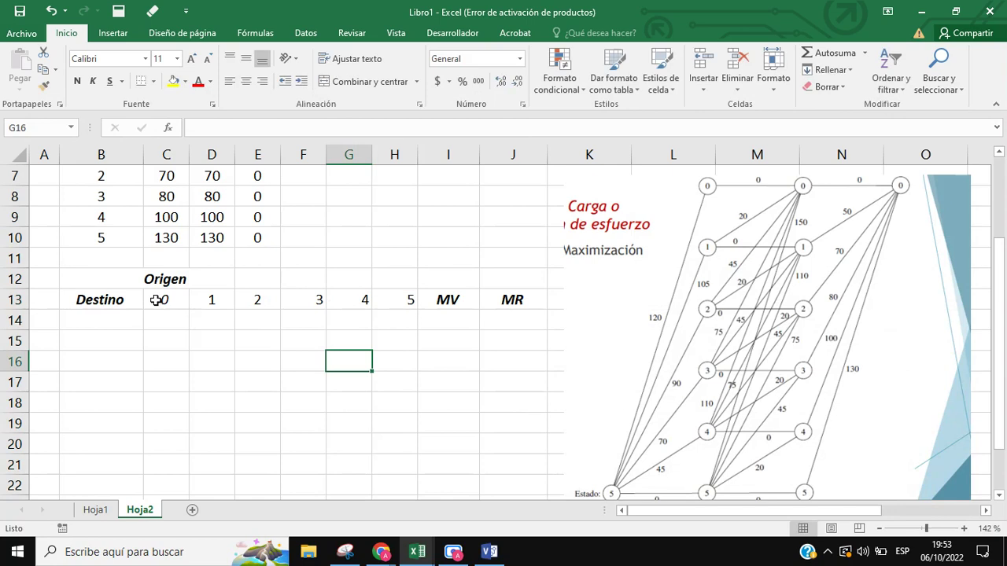
# Center the origin node labels in C13:H13 horizontally.
pyautogui.moveTo(157, 299); pyautogui.dragTo(394, 300)
pyautogui.click(248, 82)
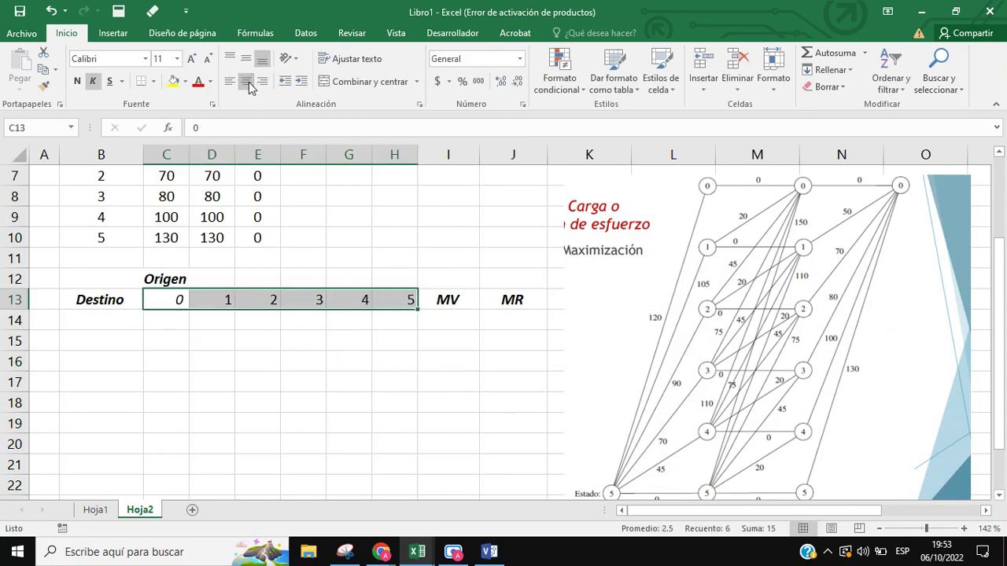
pyautogui.click(248, 82)
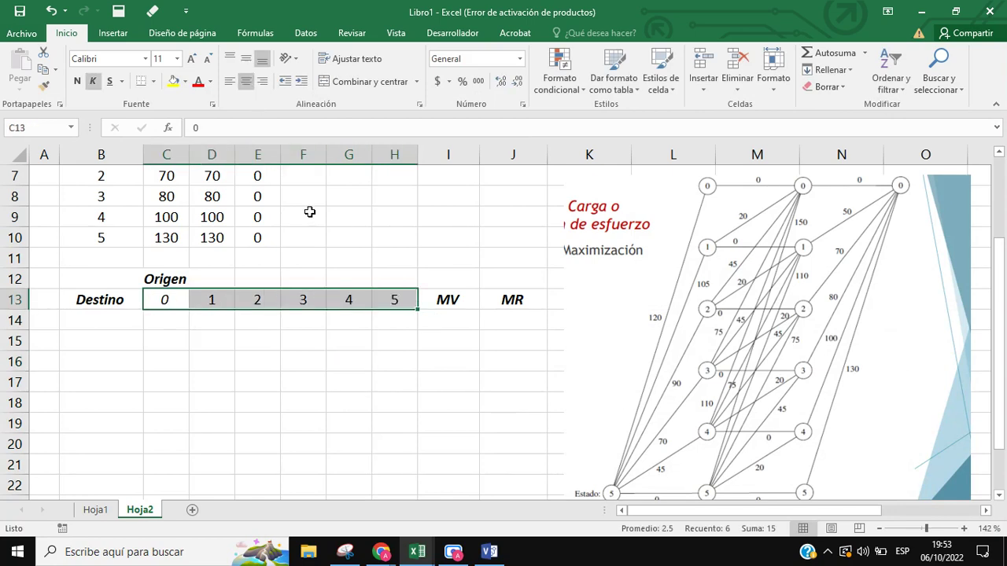
# Enter the destination nodes 0, 1, 2, 3, 4 and 5 in cells B14 to B19.
pyautogui.click(117, 324)
pyautogui.write('0')
pyautogui.press('Return')
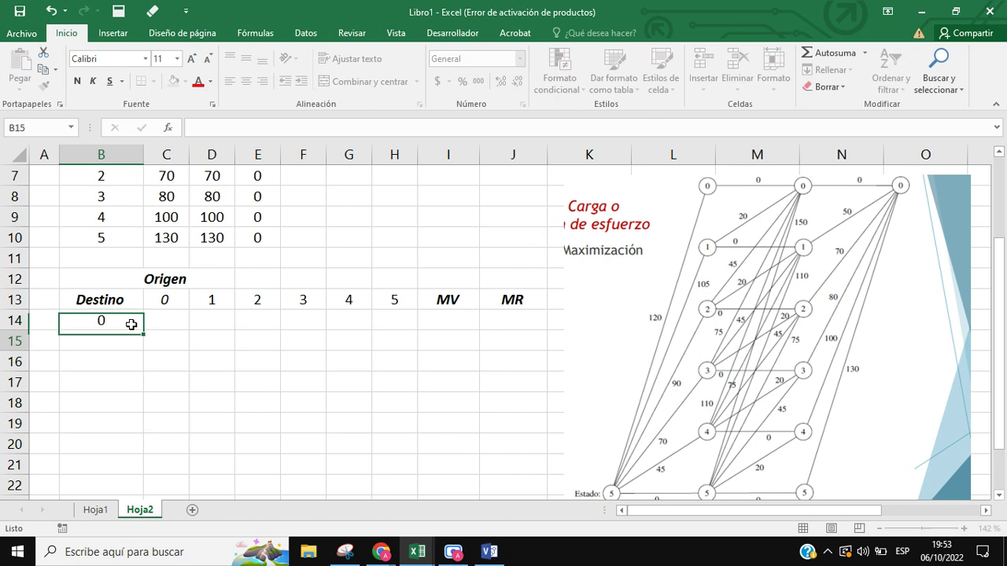
pyautogui.write('1')
pyautogui.press('Return')
pyautogui.write('2')
pyautogui.press('Return')
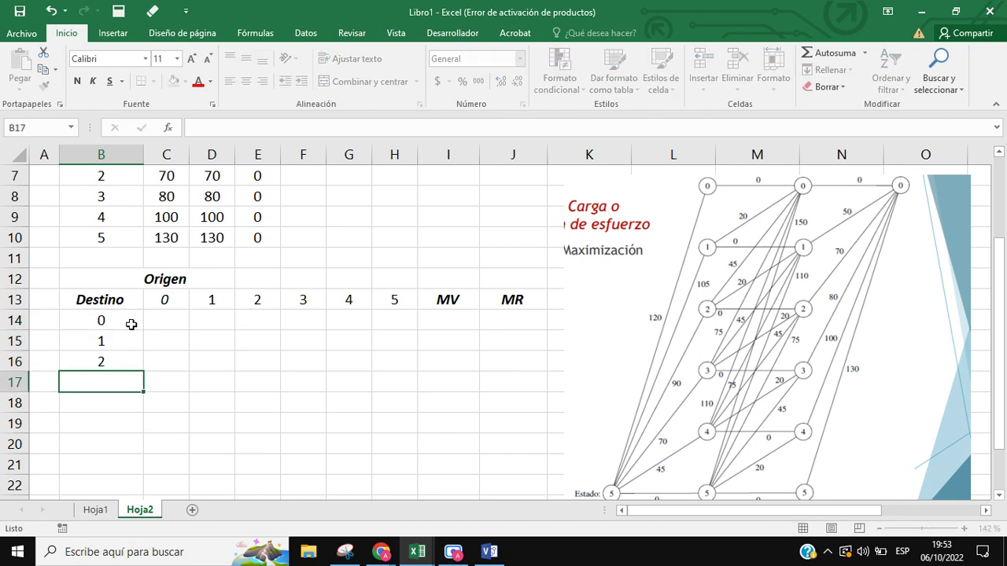
pyautogui.write('3')
pyautogui.press('Return')
pyautogui.write('4')
pyautogui.press('Return')
pyautogui.write('5')
pyautogui.press('Return')
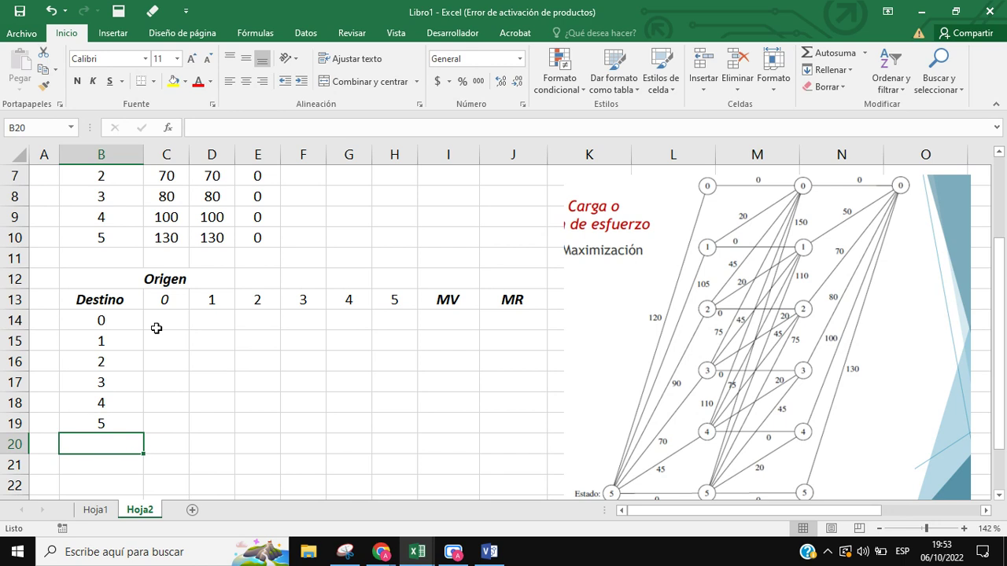
# Enter 0 in C14 as the value from origin 0 to destination 0.
pyautogui.click(157, 328)
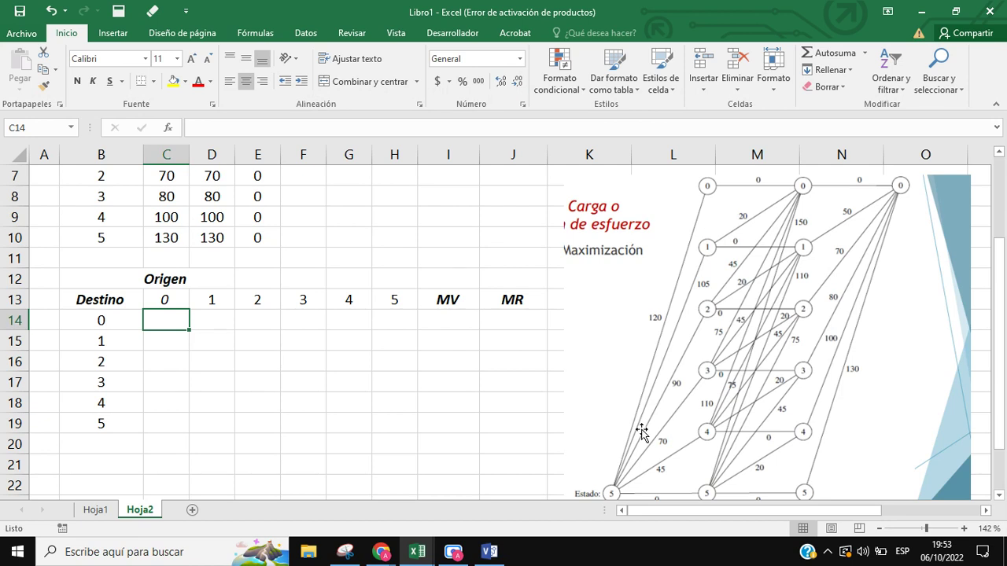
pyautogui.scroll(1, 442, 477)
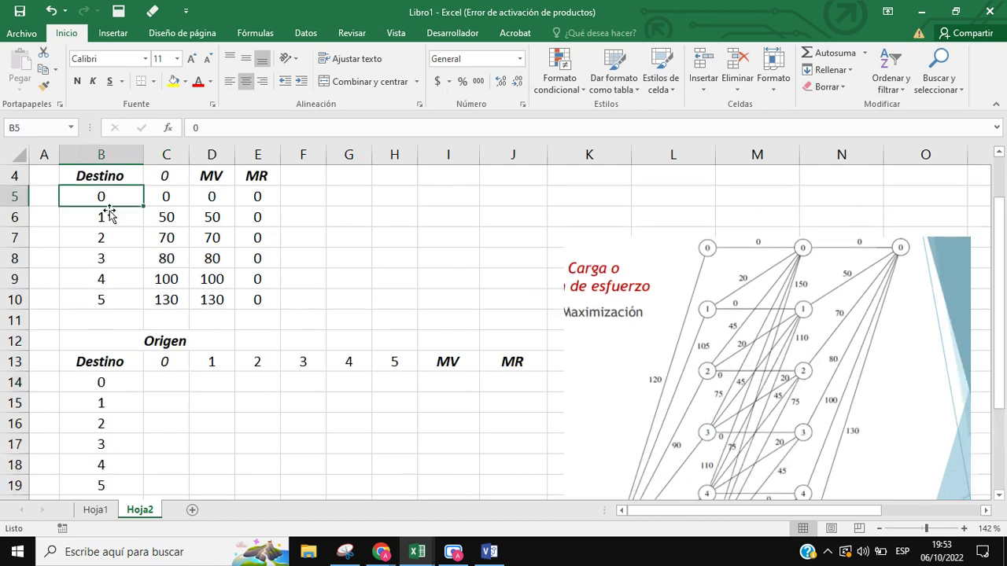
pyautogui.click(166, 381)
pyautogui.write('0')
pyautogui.click(207, 418)
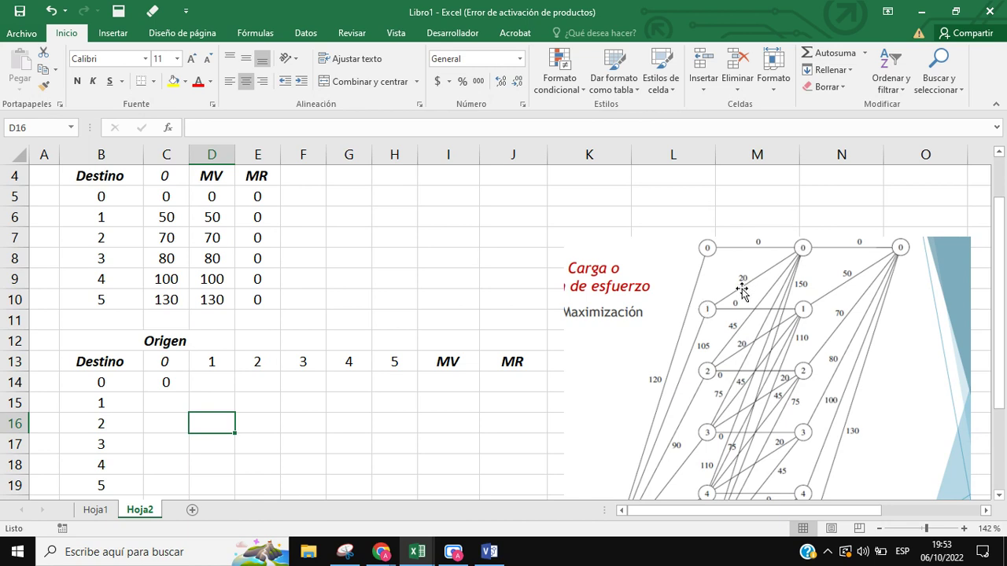
# Move the network diagram closer to the tables and enlarge it slightly.
pyautogui.moveTo(758, 294); pyautogui.dragTo(744, 258)
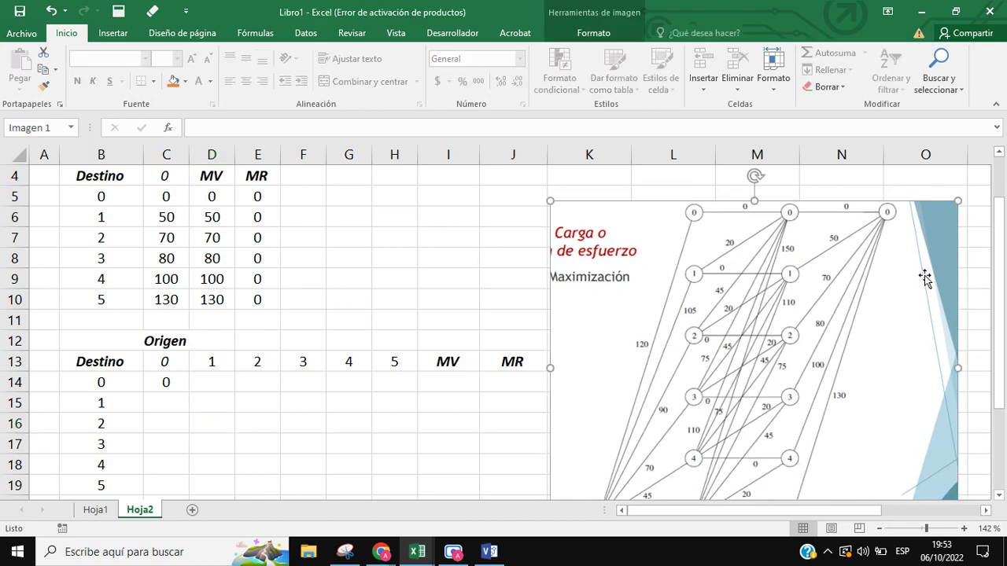
pyautogui.moveTo(964, 193); pyautogui.dragTo(983, 172)
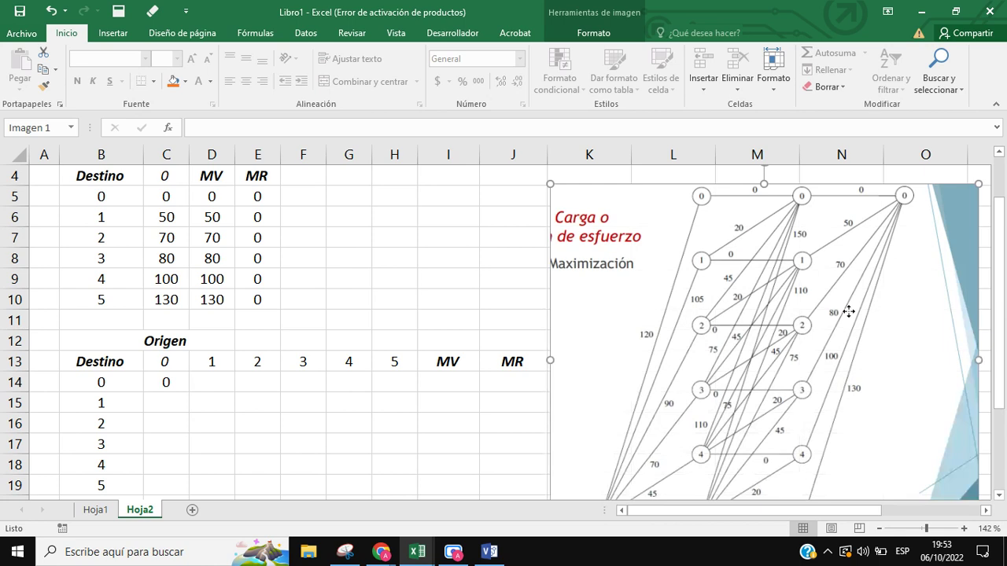
# Shift the network diagram slightly and enter 20 in C15 as the value from origin 0 to destination 1.
pyautogui.moveTo(848, 309); pyautogui.dragTo(863, 295)
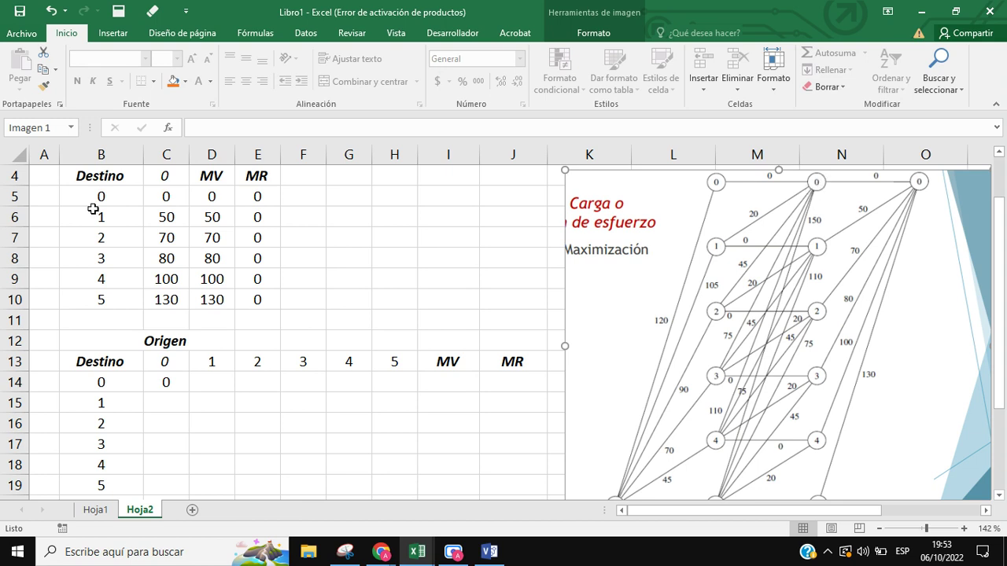
pyautogui.moveTo(96, 199); pyautogui.dragTo(256, 200)
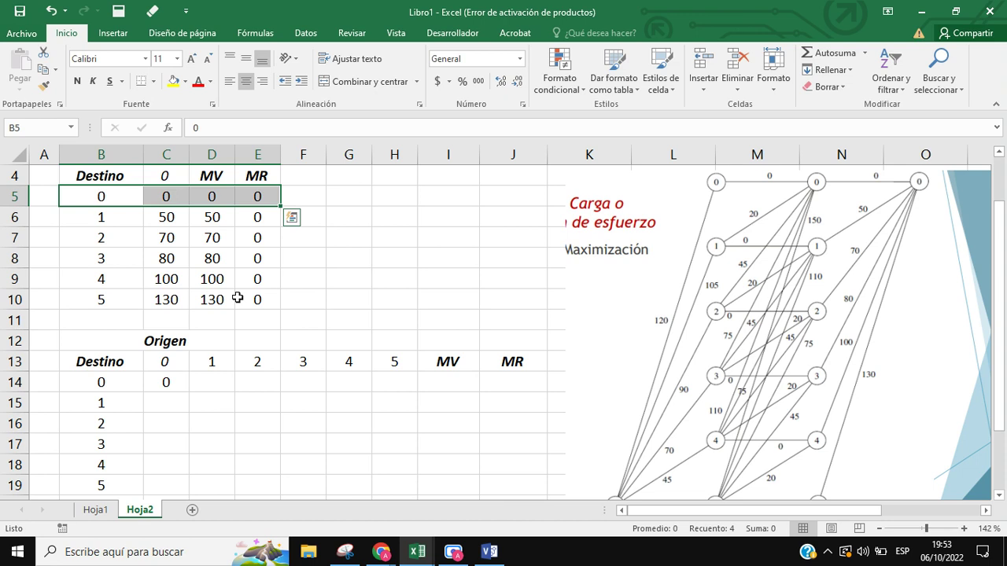
pyautogui.click(168, 404)
pyautogui.write('2')
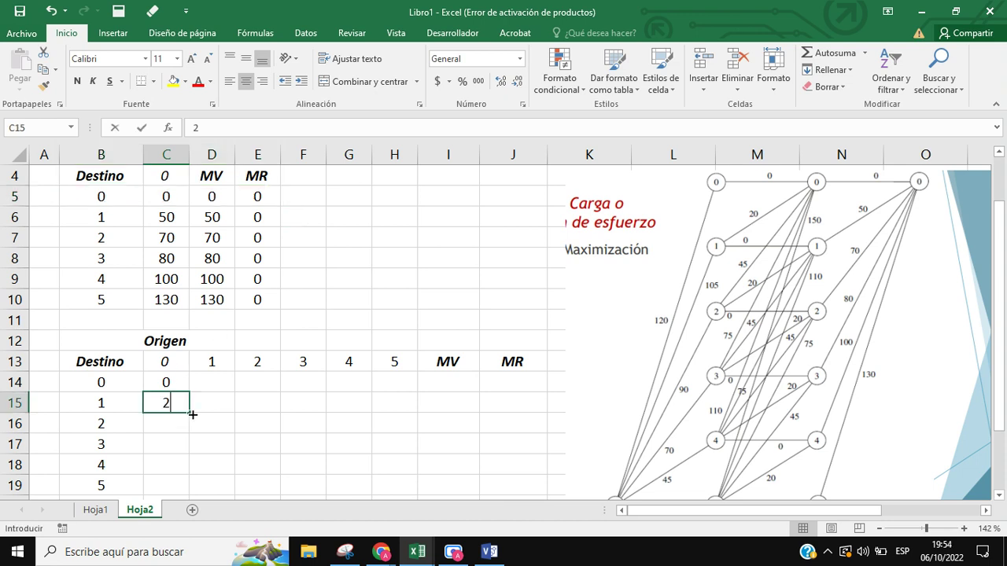
pyautogui.write('0')
pyautogui.click(198, 417)
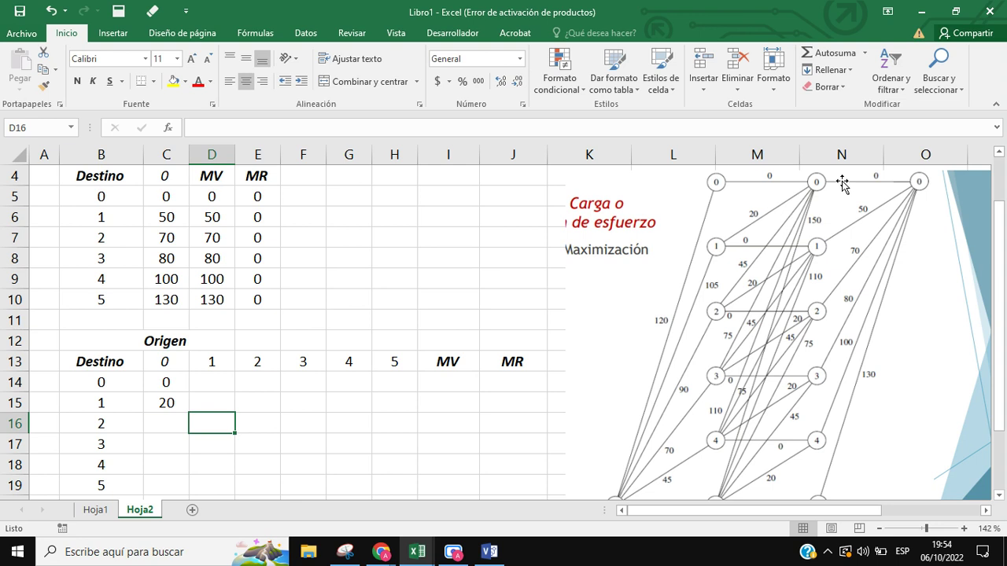
# Enter 45 in C16 and 75 in C17 as the origin 0 values for destinations 2 and 3.
pyautogui.click(181, 427)
pyautogui.write('45')
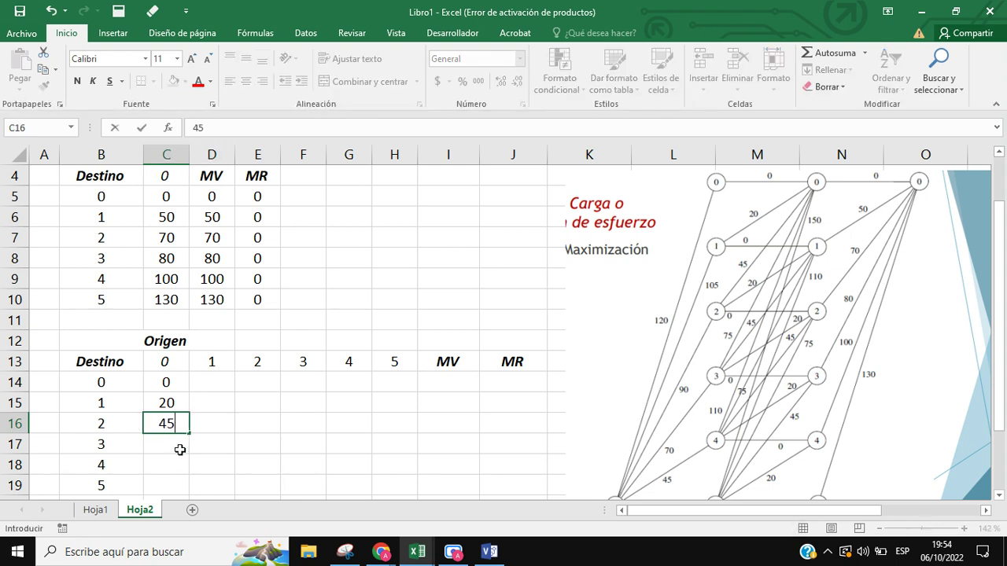
pyautogui.click(180, 446)
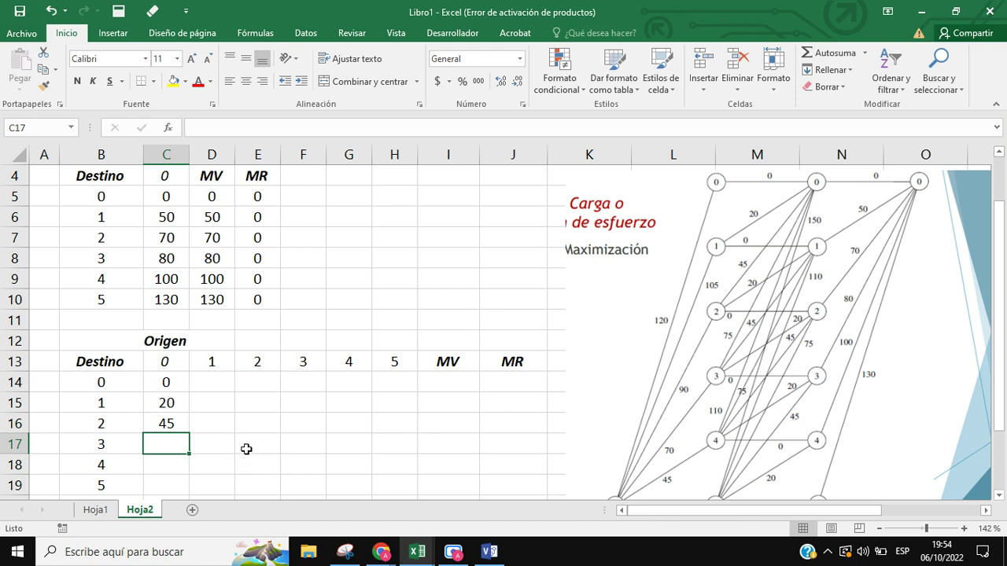
pyautogui.write('75')
pyautogui.press('Return')
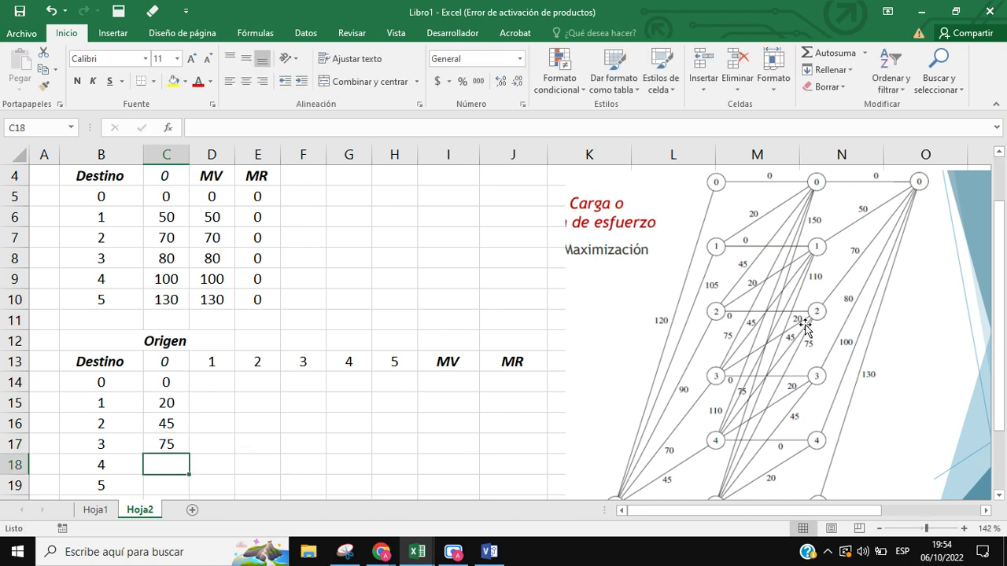
# Complete the origin 0 column with 110 in C18 for destination 4 and 150 in C19 for destination 5.
pyautogui.scroll(-1, 834, 425)
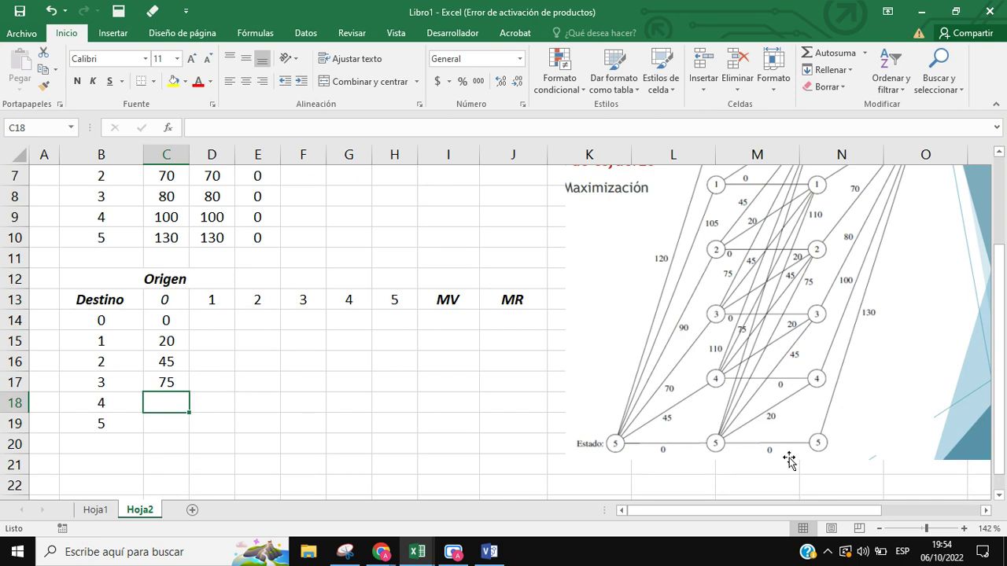
pyautogui.scroll(1, 789, 462)
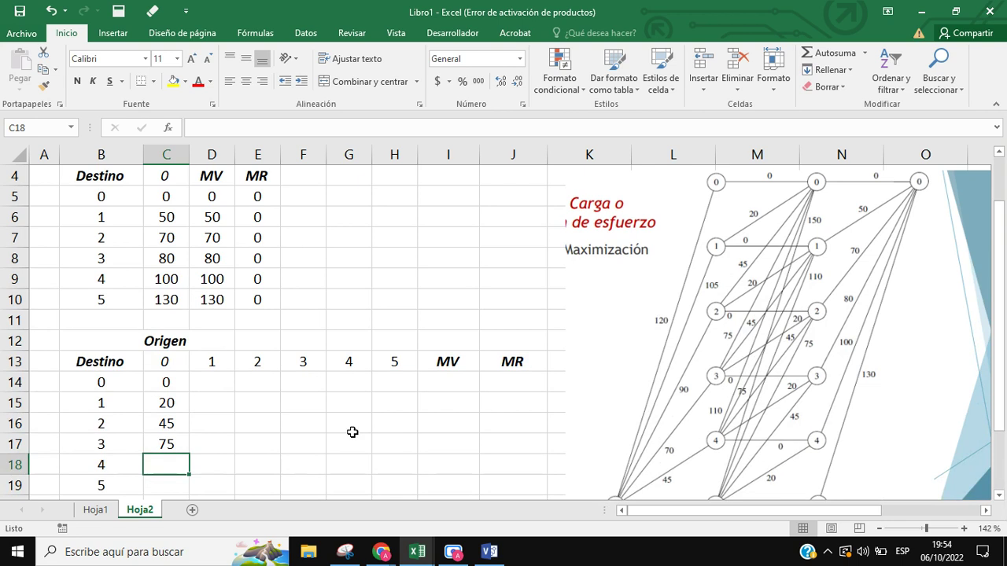
pyautogui.write('1')
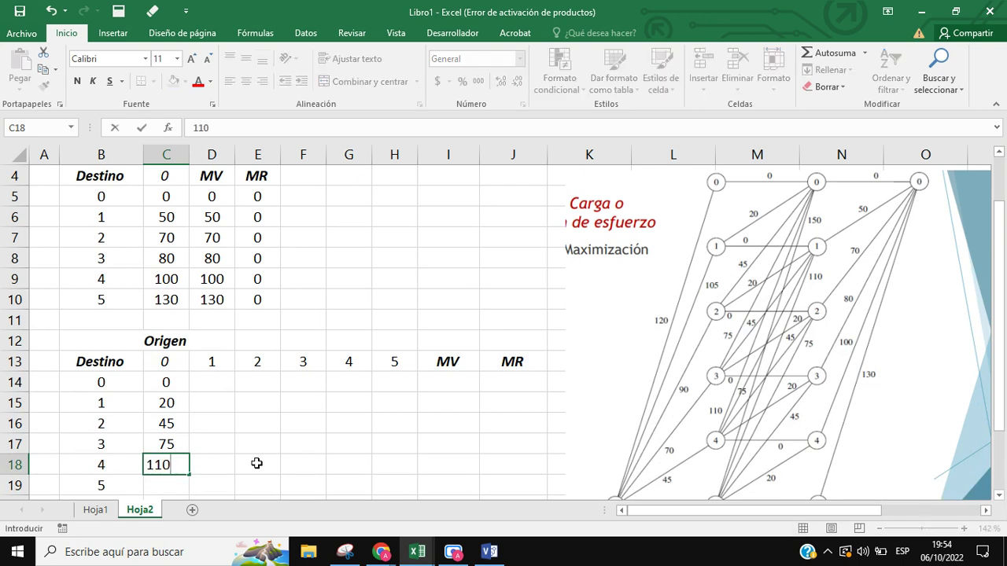
pyautogui.write('10')
pyautogui.click(257, 463)
pyautogui.scroll(-1, 257, 463)
pyautogui.click(167, 424)
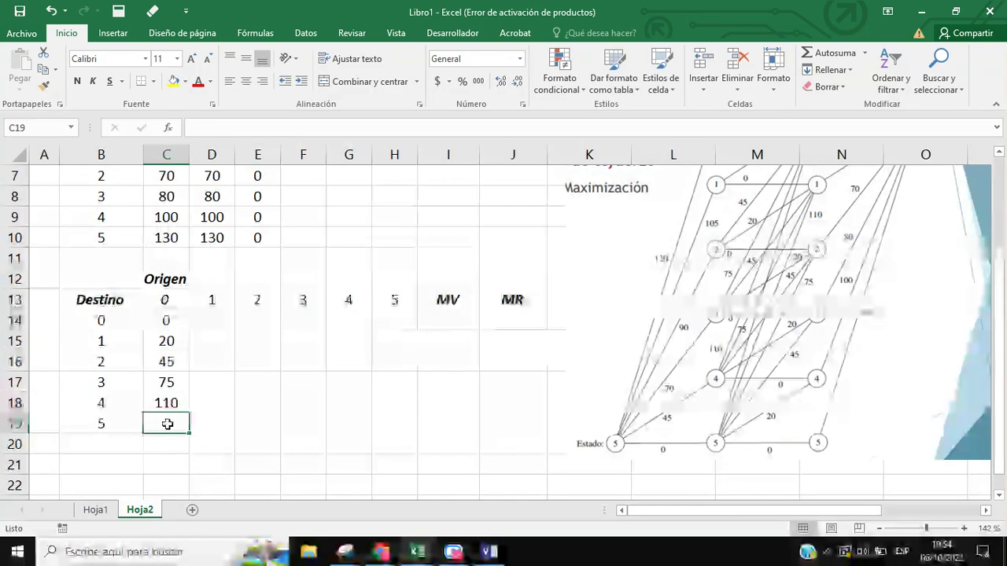
pyautogui.write('150')
pyautogui.click(257, 444)
pyautogui.scroll(1, 590, 444)
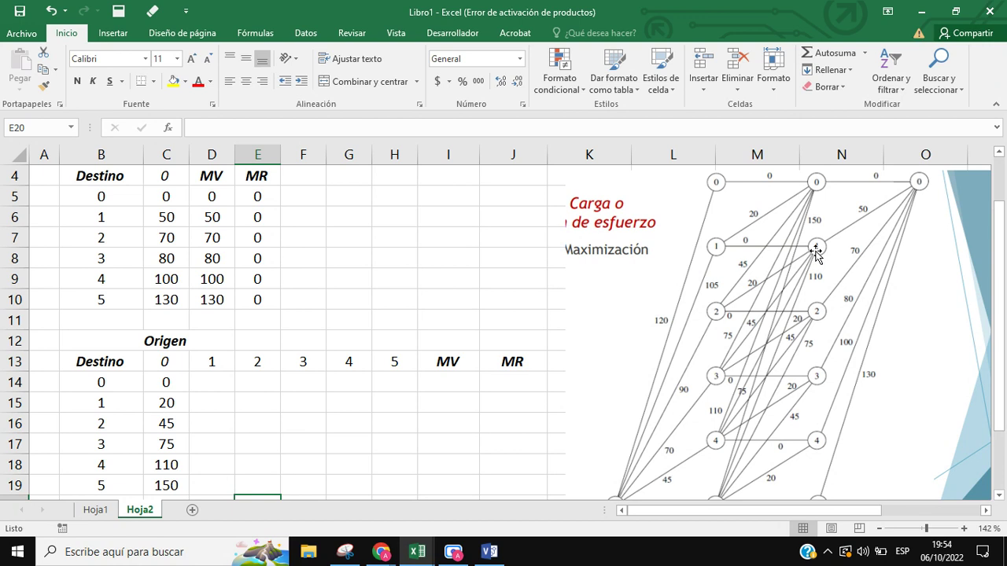
# Enter 50 in D15 and 70 in D16 as the origin 1 values for destinations 1 and 2.
pyautogui.click(213, 221)
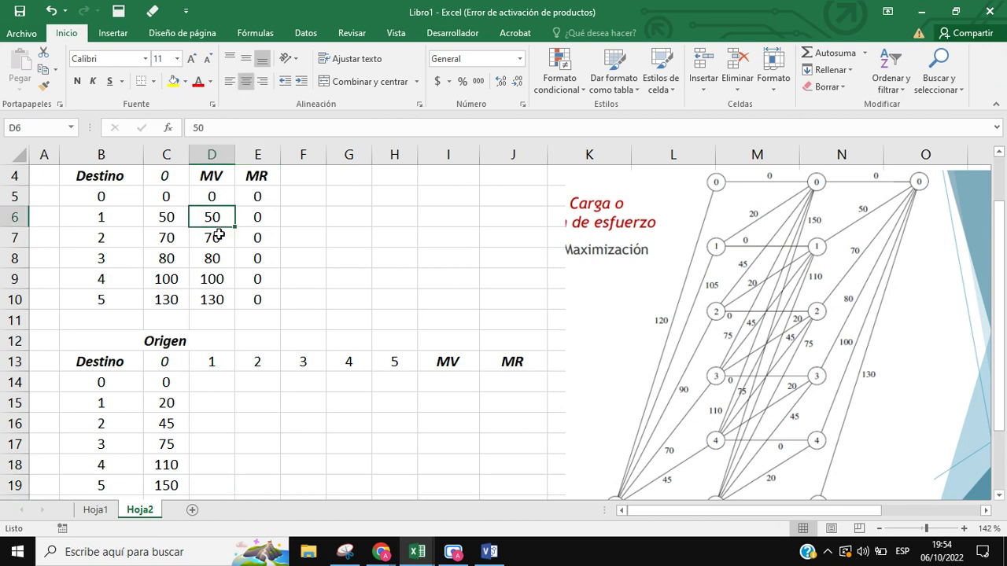
pyautogui.click(211, 403)
pyautogui.write('50')
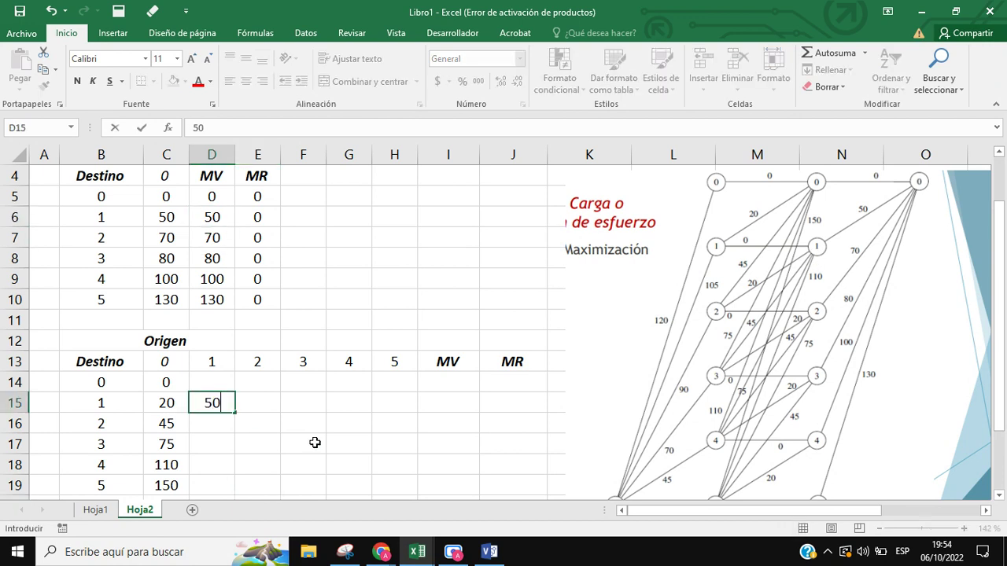
pyautogui.click(315, 443)
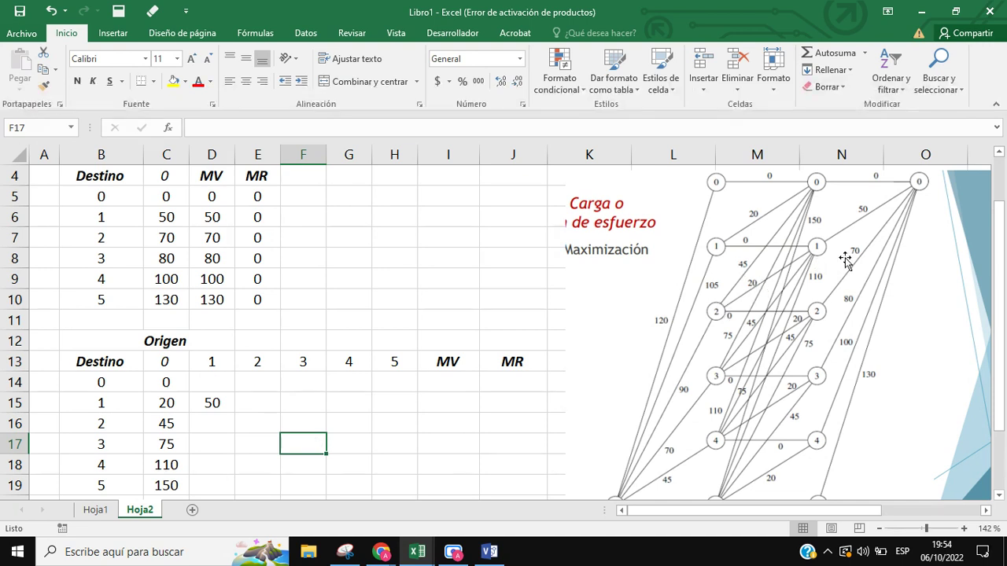
pyautogui.click(225, 423)
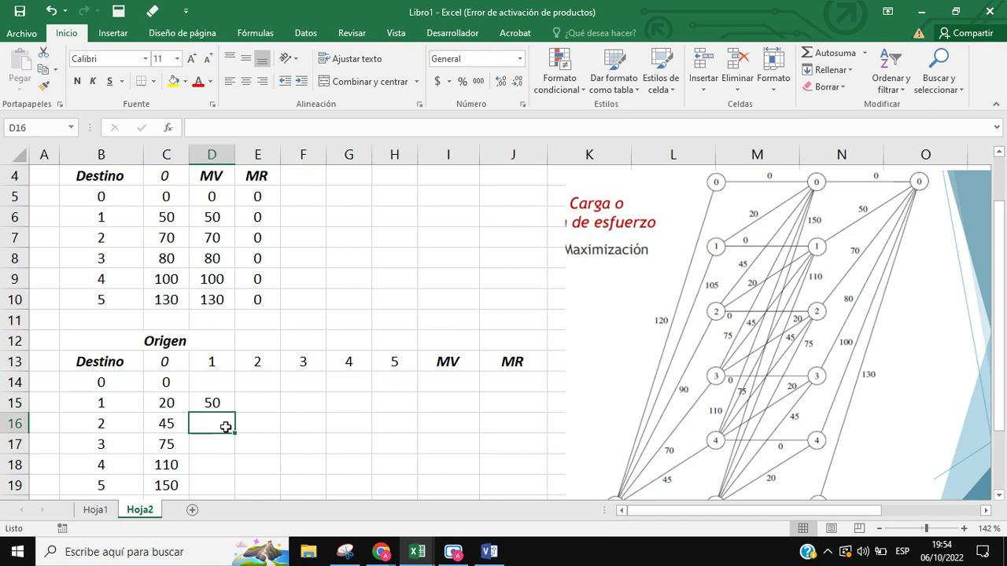
pyautogui.write('70')
pyautogui.click(250, 446)
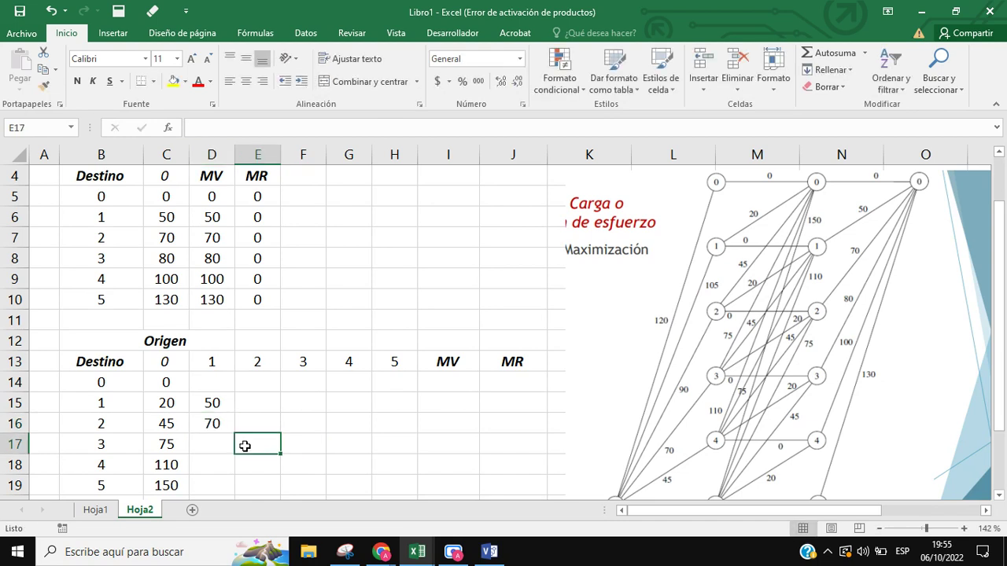
# Enter 95 in D17 and 125 in D18 as the origin 1 values for destinations 3 and 4.
pyautogui.press('Left')
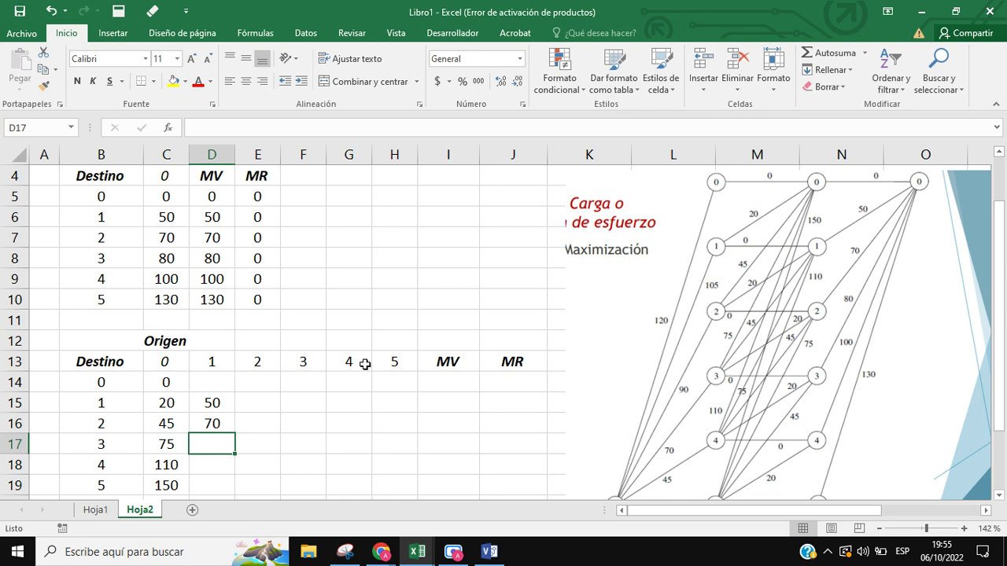
pyautogui.write('95')
pyautogui.click(295, 445)
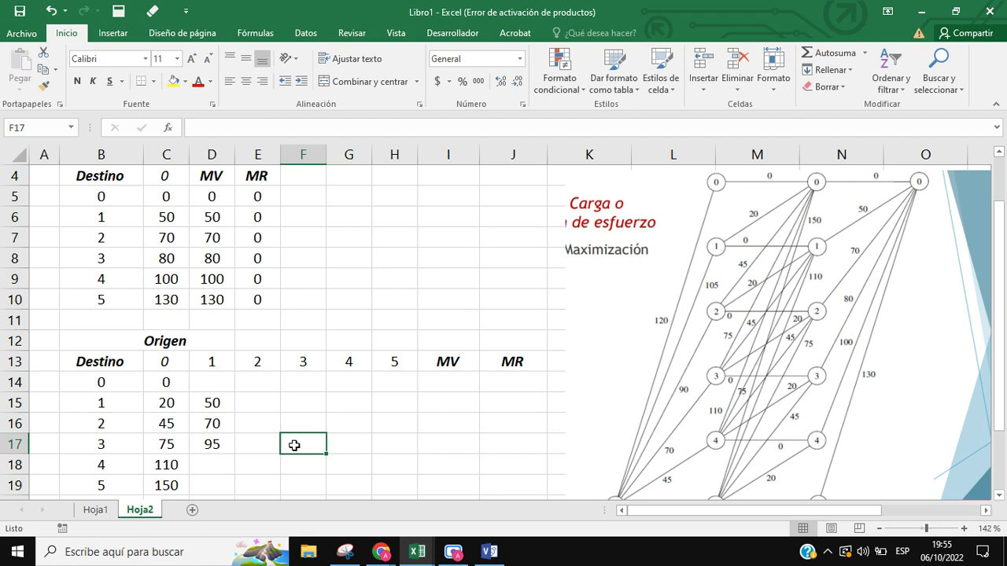
pyautogui.click(213, 464)
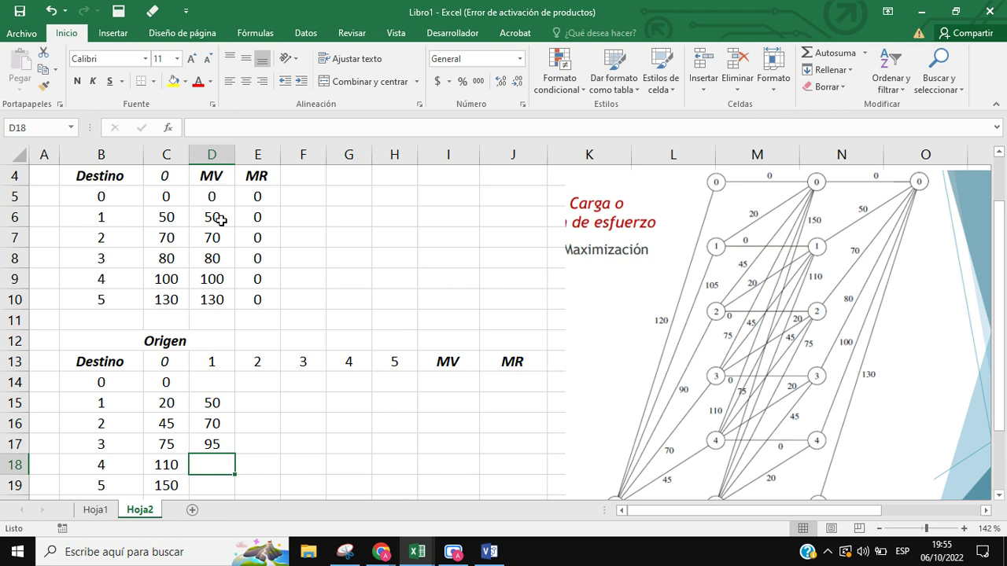
pyautogui.scroll(-1, 286, 411)
pyautogui.write('12')
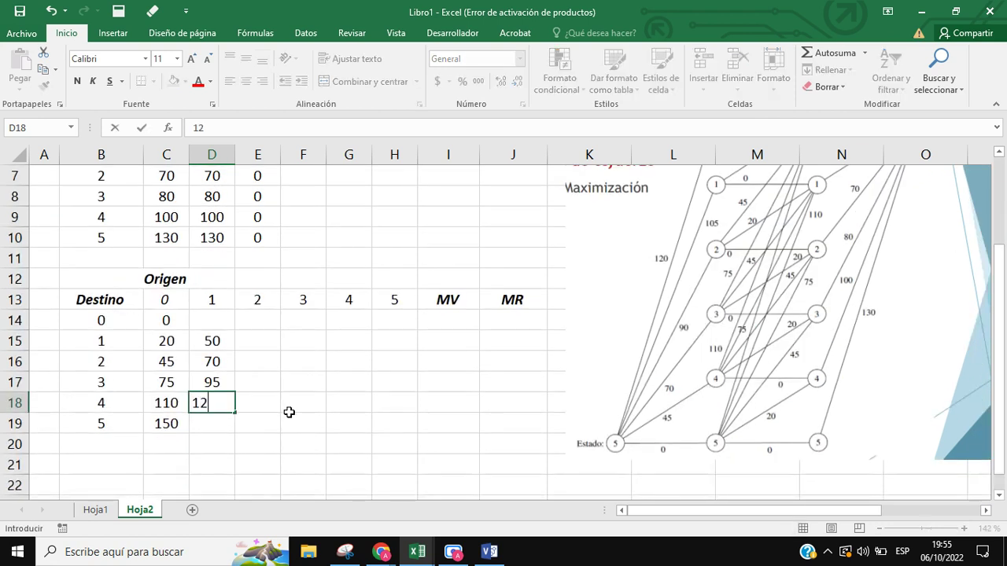
pyautogui.write('5')
pyautogui.click(293, 420)
pyautogui.scroll(1, 700, 455)
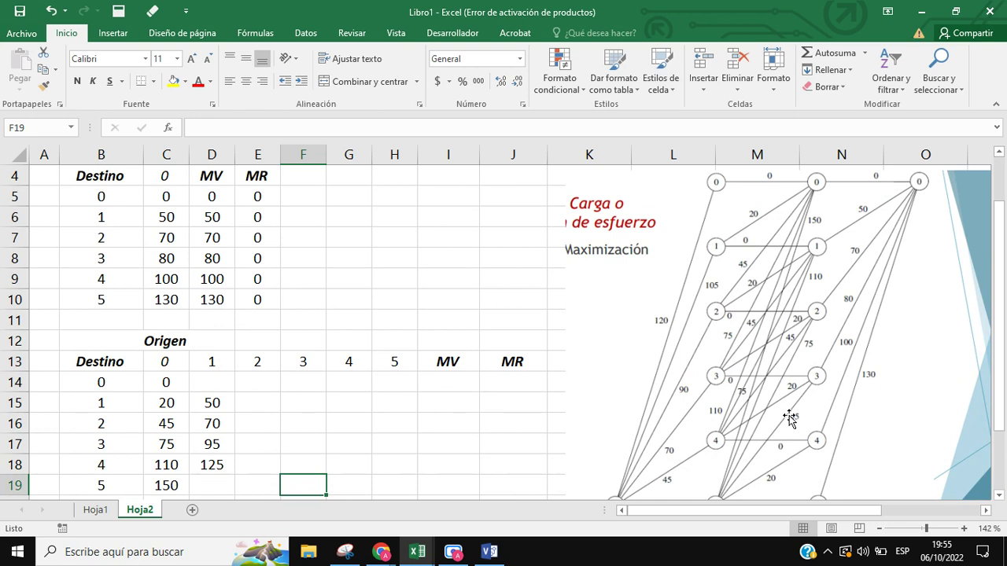
# Complete the origin 1 column with 160 in D19 for destination 5.
pyautogui.scroll(-1, 793, 417)
pyautogui.scroll(-1, 792, 417)
pyautogui.scroll(1, 697, 382)
pyautogui.click(225, 486)
pyautogui.write('16')
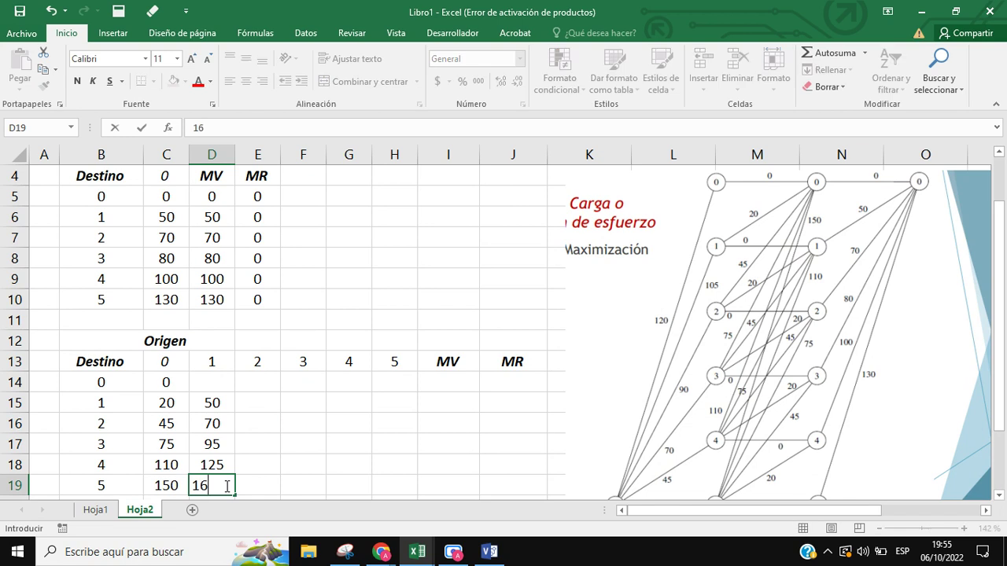
pyautogui.write('0')
pyautogui.click(266, 465)
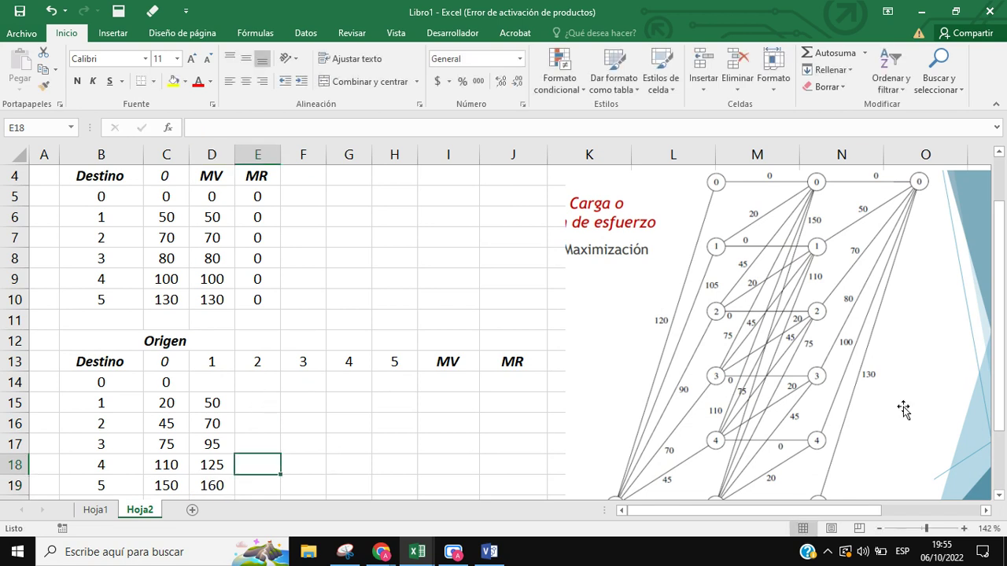
# Enter 70 in E16 and 90 in E17 as the origin 2 values for destinations 2 and 3.
pyautogui.scroll(-1, 823, 307)
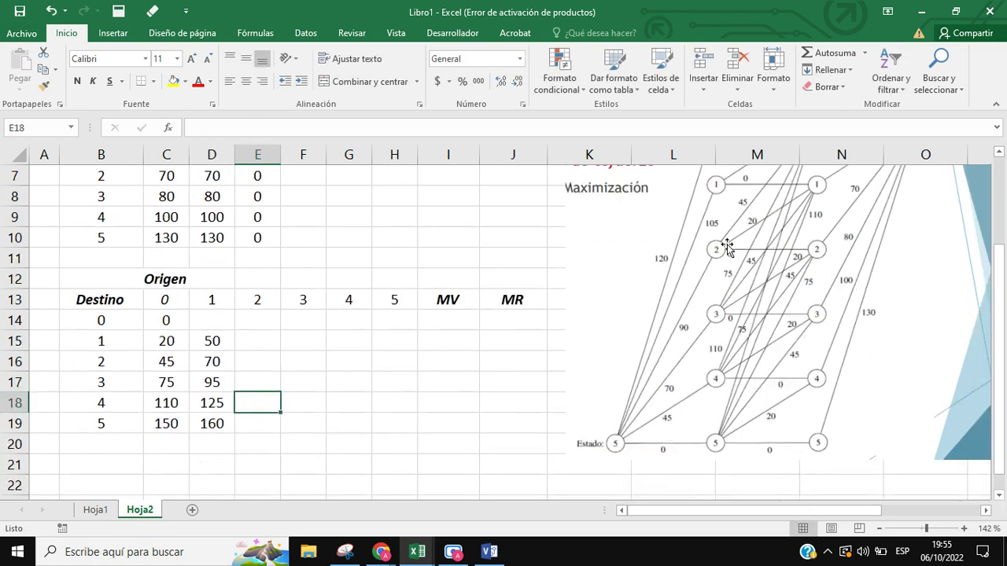
pyautogui.scroll(1, 565, 399)
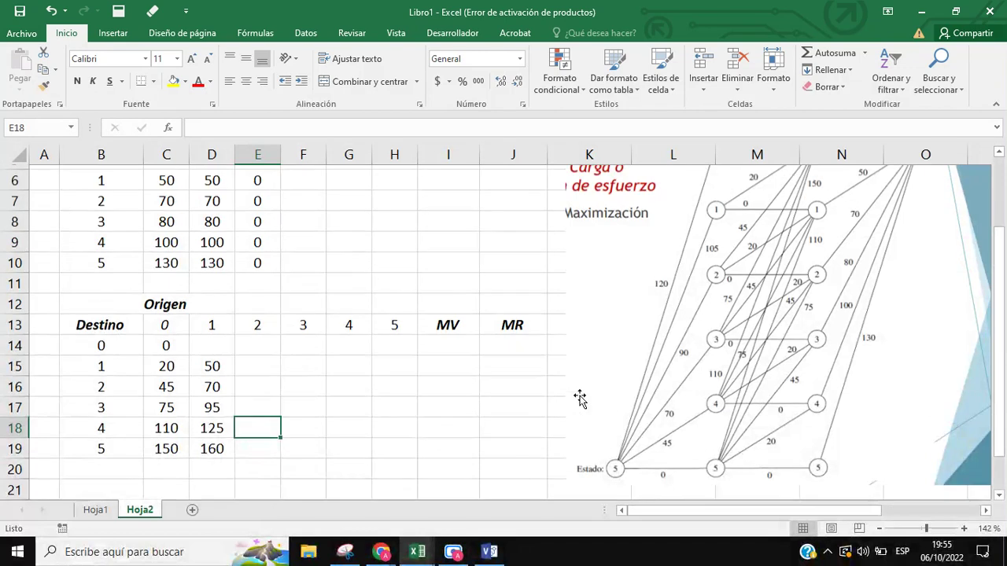
pyautogui.moveTo(92, 237); pyautogui.dragTo(214, 236)
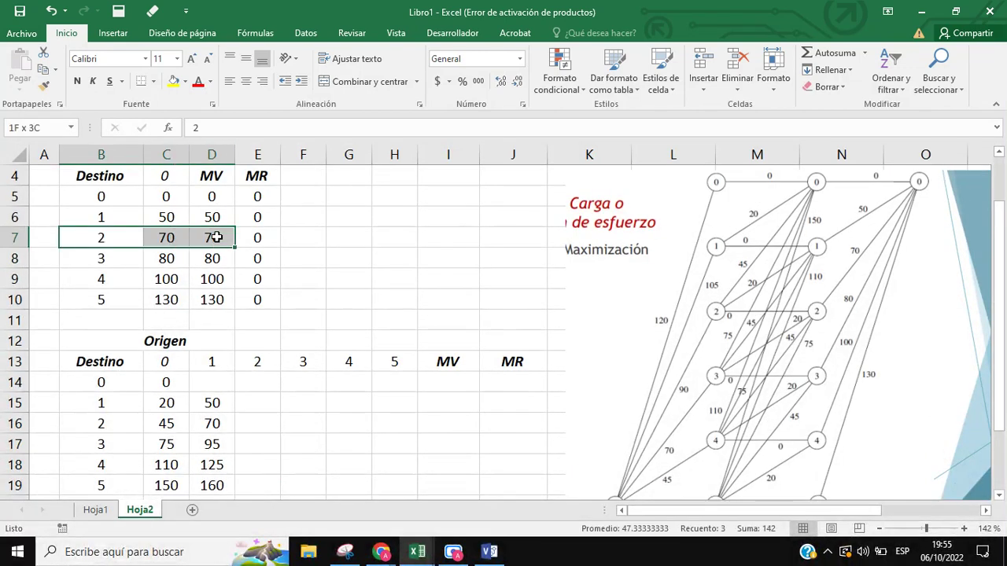
pyautogui.click(259, 422)
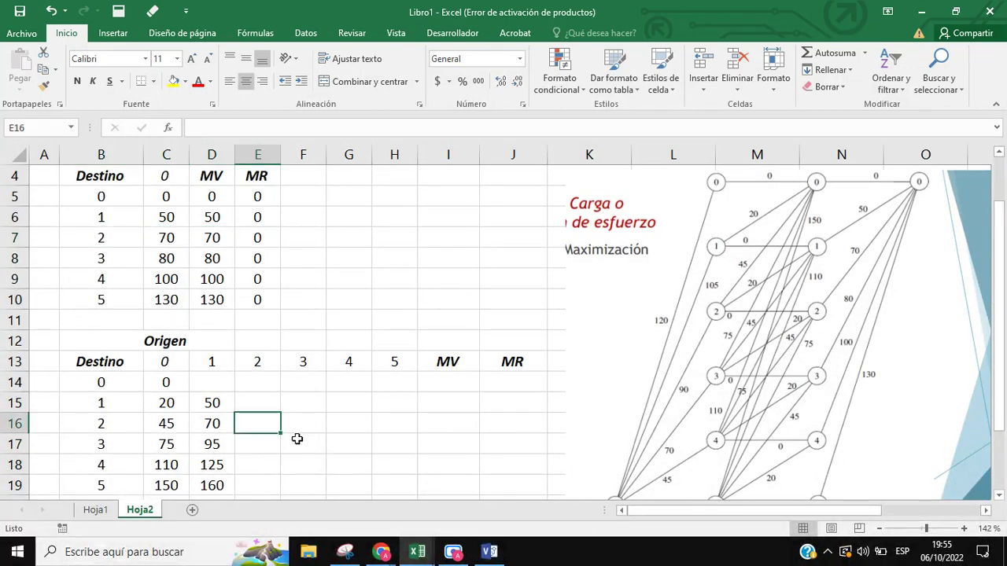
pyautogui.write('70')
pyautogui.click(303, 443)
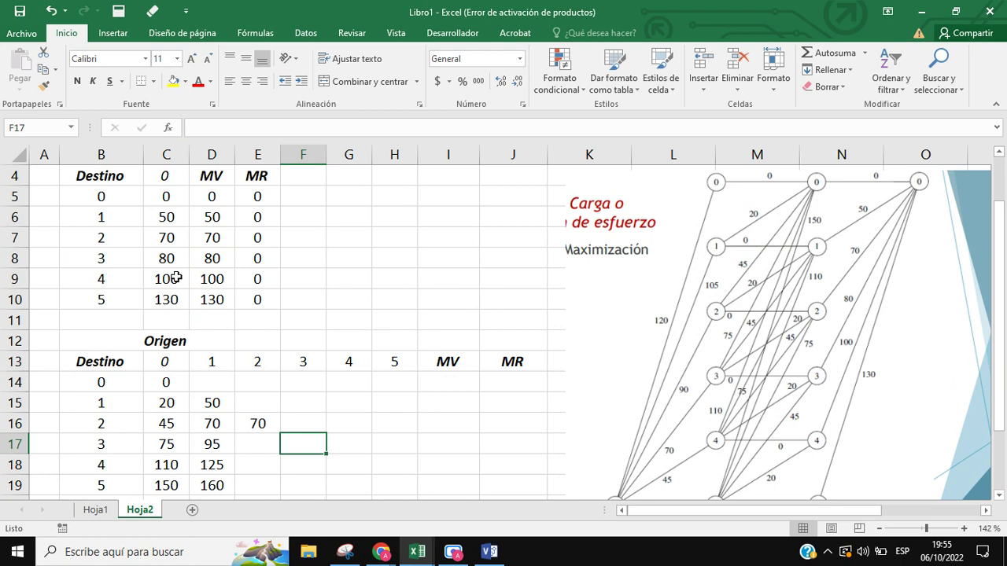
pyautogui.click(266, 445)
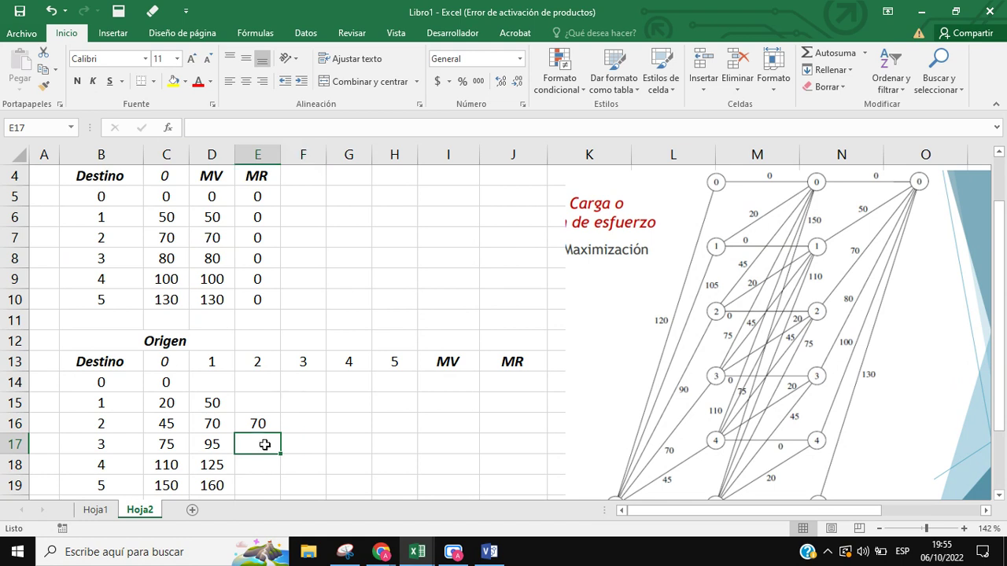
pyautogui.write('90')
pyautogui.click(306, 438)
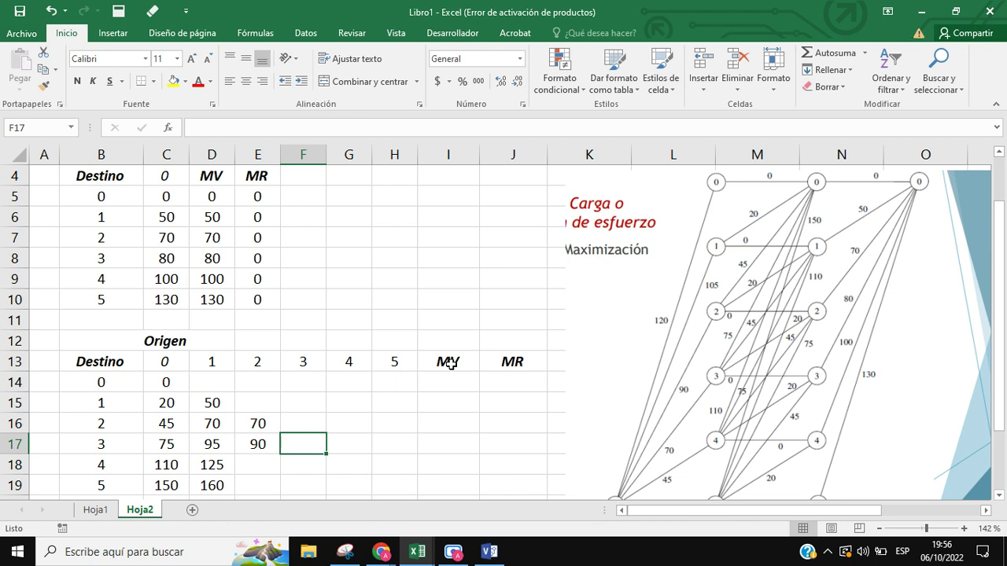
# Enter 115 in E18 as the value from origin 2 to destination 4.
pyautogui.scroll(-1, 450, 363)
pyautogui.click(253, 400)
pyautogui.write('11')
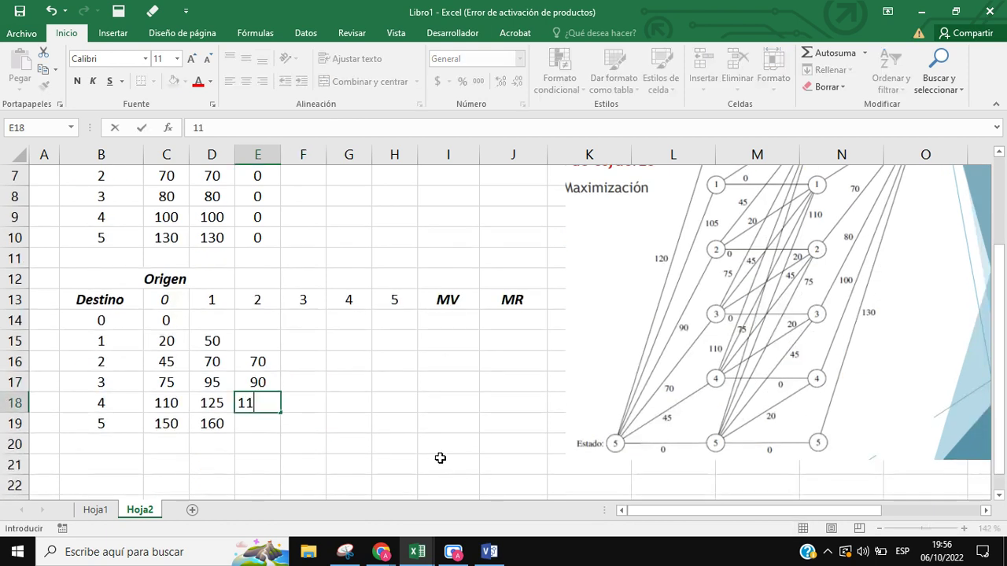
pyautogui.write('5')
pyautogui.click(490, 459)
pyautogui.scroll(1, 532, 425)
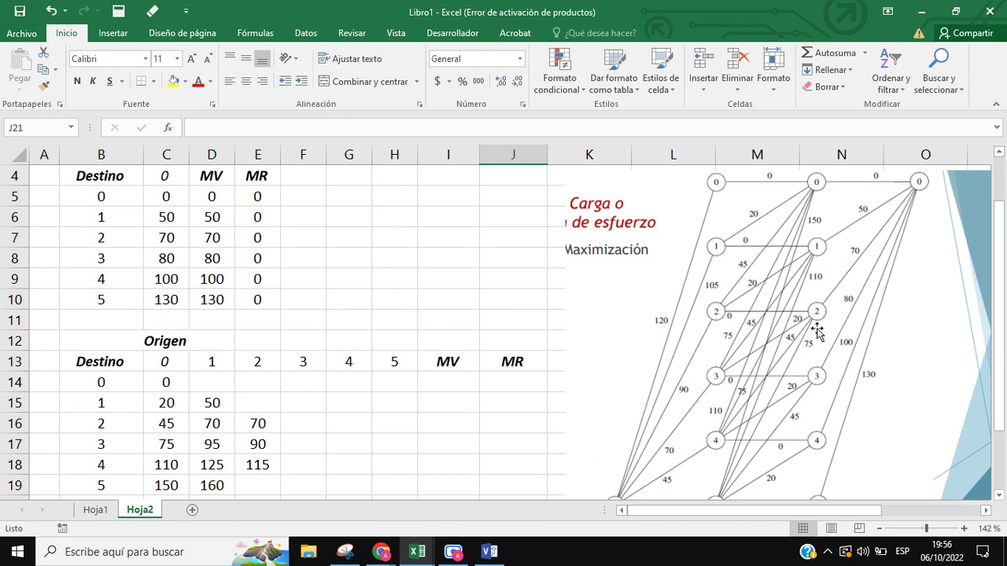
# Complete the origin 2 column with 145 in E19 for destination 5.
pyautogui.scroll(-1, 816, 332)
pyautogui.scroll(1, 565, 411)
pyautogui.scroll(-1, 336, 400)
pyautogui.click(266, 424)
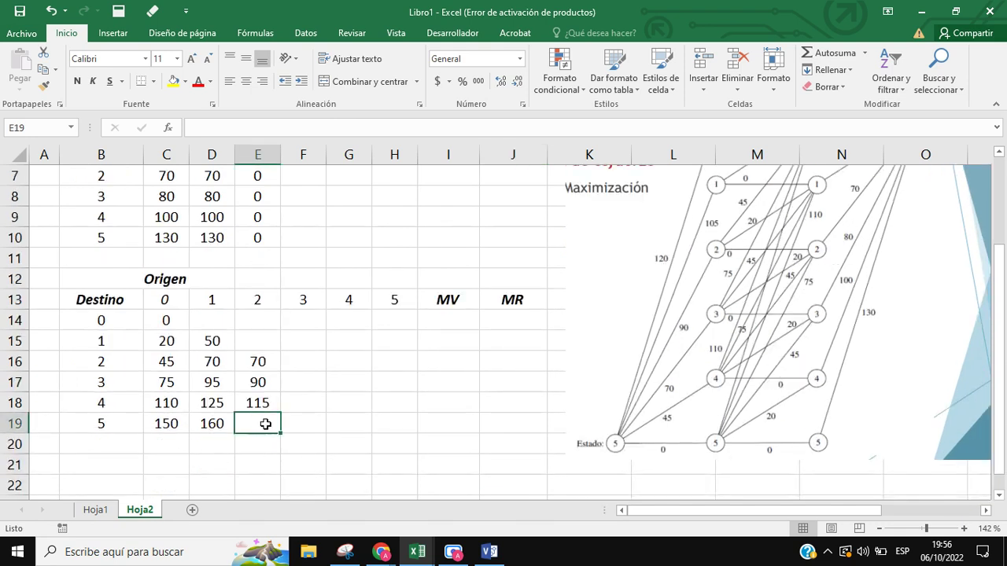
pyautogui.write('145')
pyautogui.click(298, 429)
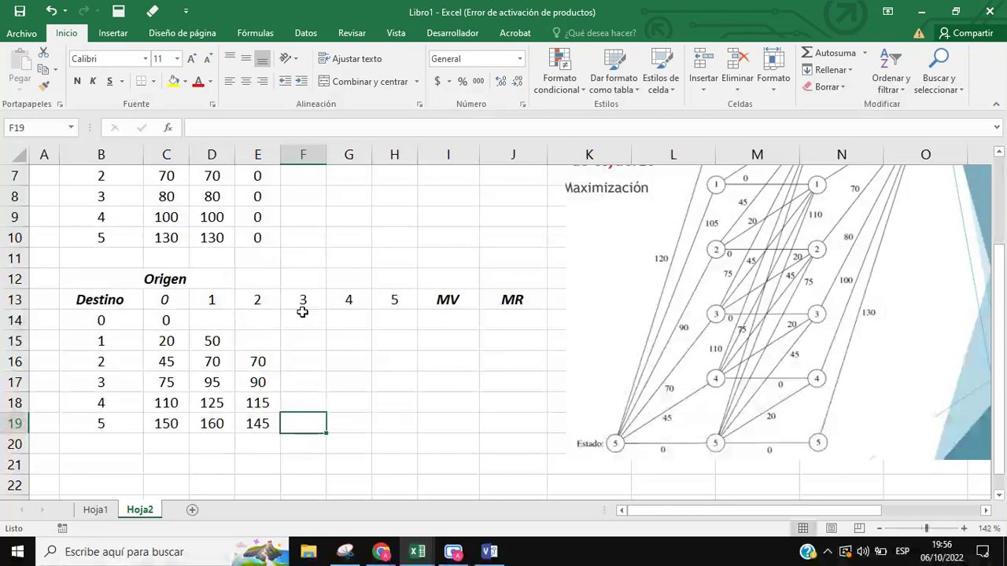
# Enter 80 in F17 as the accumulated value from origin 3 to destination 3.
pyautogui.scroll(1, 596, 390)
pyautogui.scroll(-1, 265, 391)
pyautogui.scroll(1, 472, 394)
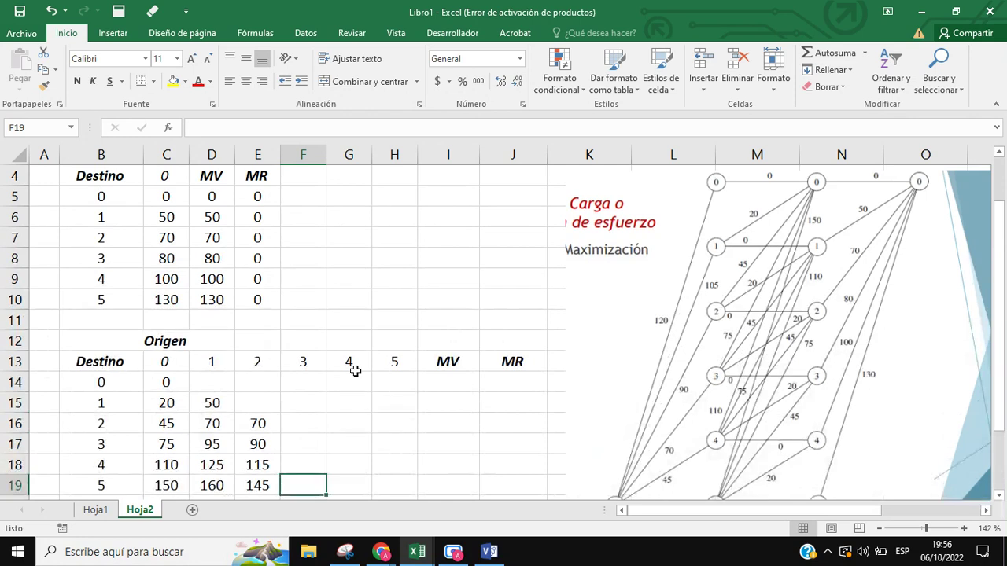
pyautogui.moveTo(98, 260); pyautogui.dragTo(260, 260)
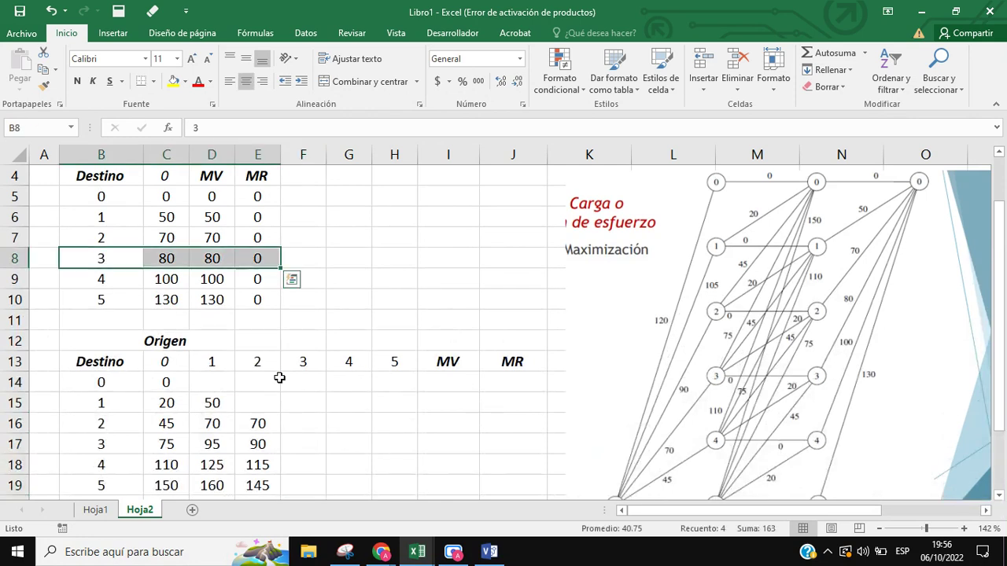
pyautogui.click(306, 446)
pyautogui.write('80')
pyautogui.press('Tab')
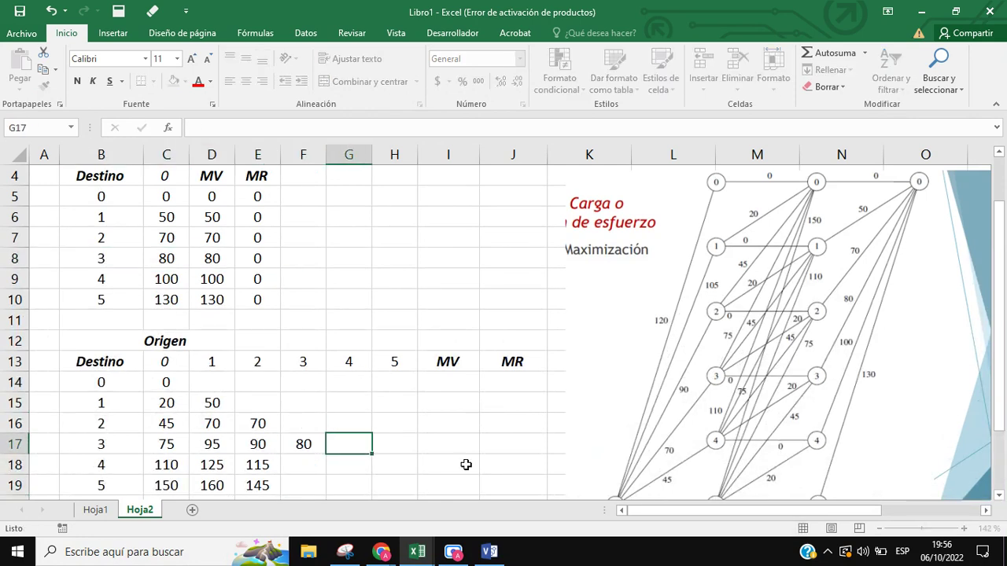
# Complete the origin 3 column with 100 in F18 for destination 4 and 125 in F19 for destination 5.
pyautogui.scroll(-1, 468, 452)
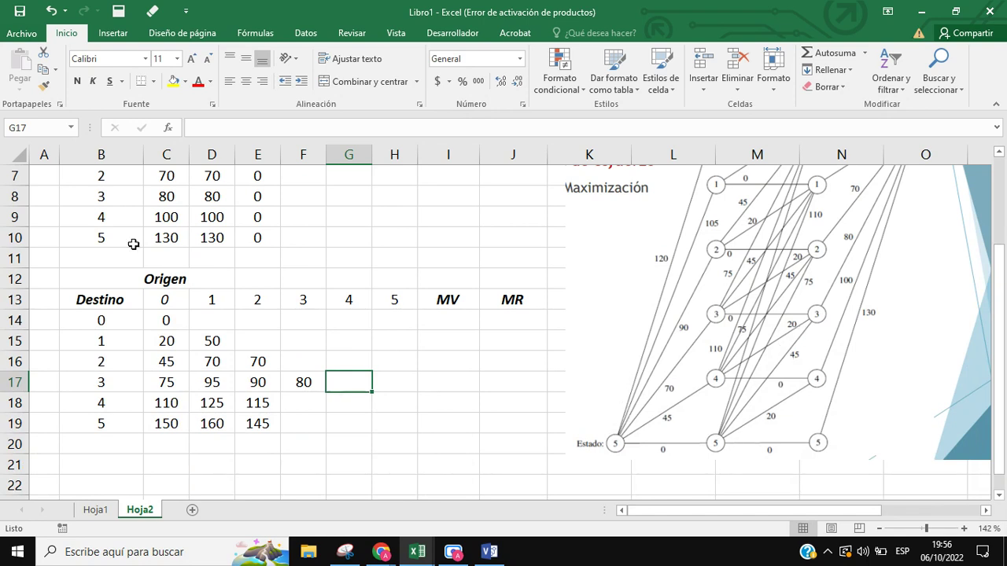
pyautogui.click(311, 406)
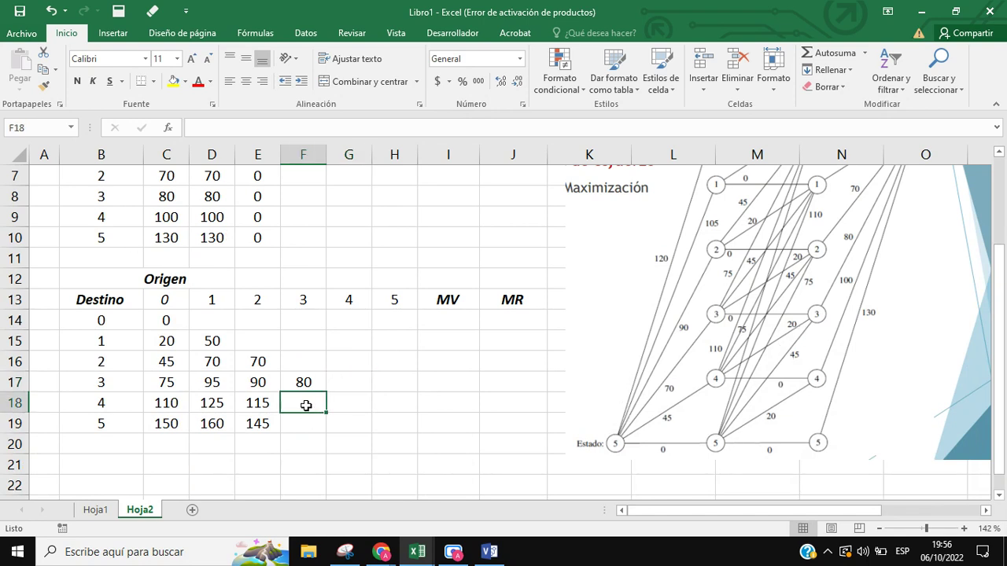
pyautogui.write('100')
pyautogui.click(315, 438)
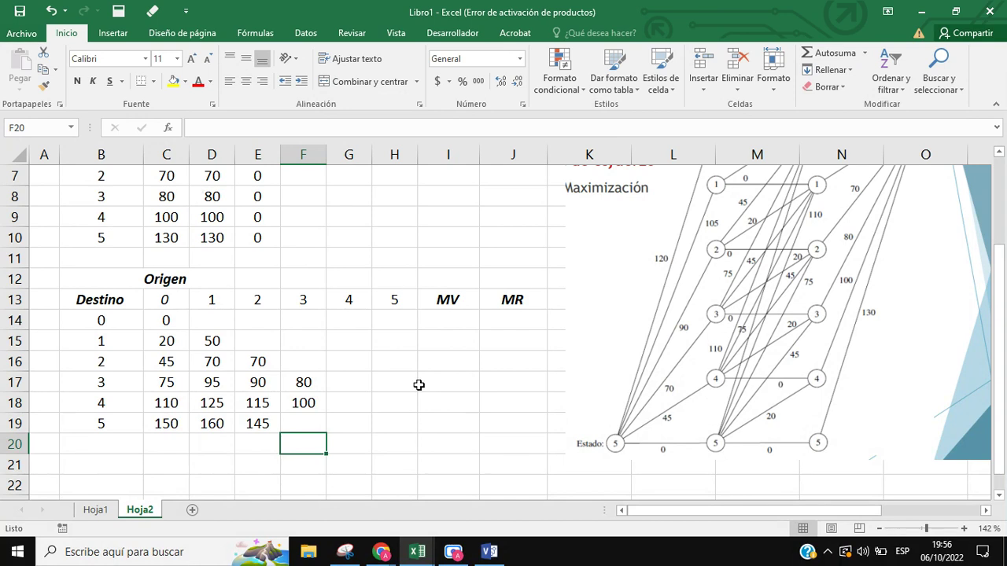
pyautogui.click(314, 427)
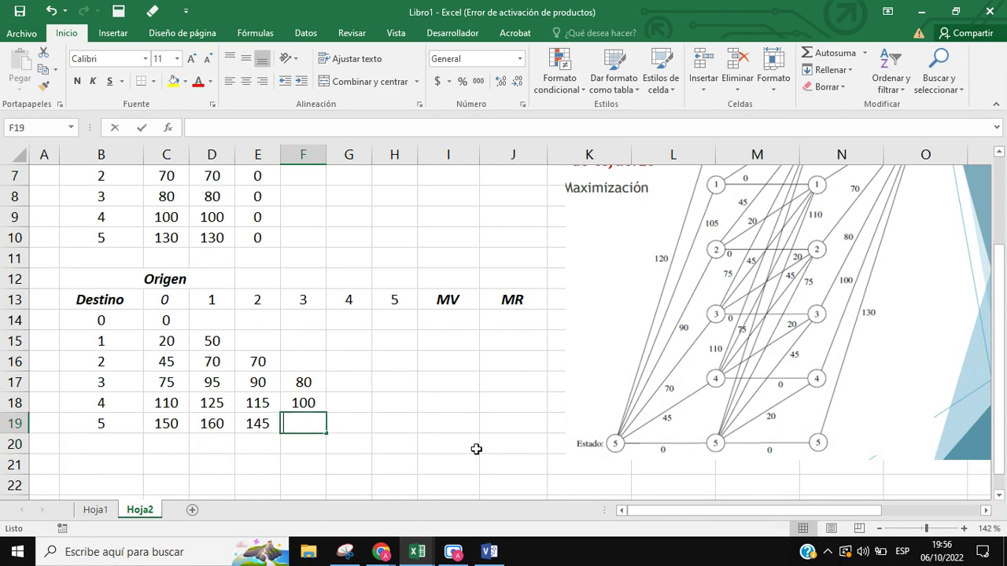
pyautogui.write('125')
pyautogui.click(449, 420)
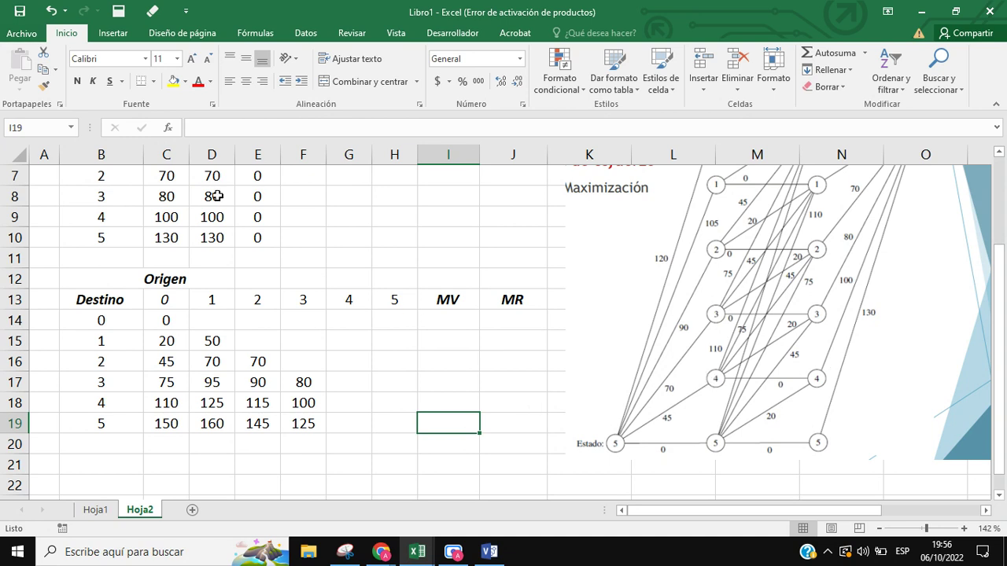
# Enter 100 in G18 and 150 in G19 as the origin 4 values for destinations 4 and 5.
pyautogui.click(365, 403)
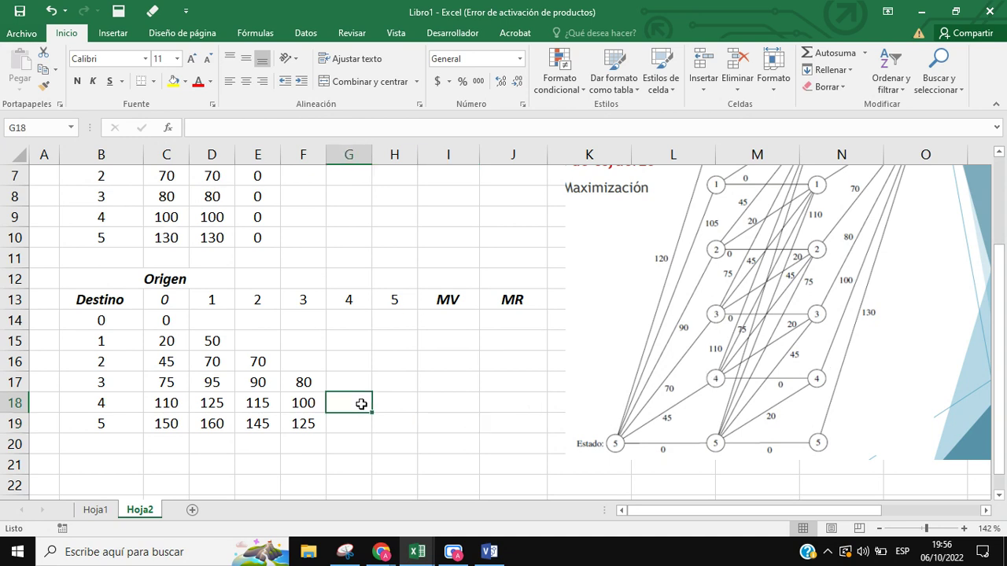
pyautogui.write('100')
pyautogui.press('Return')
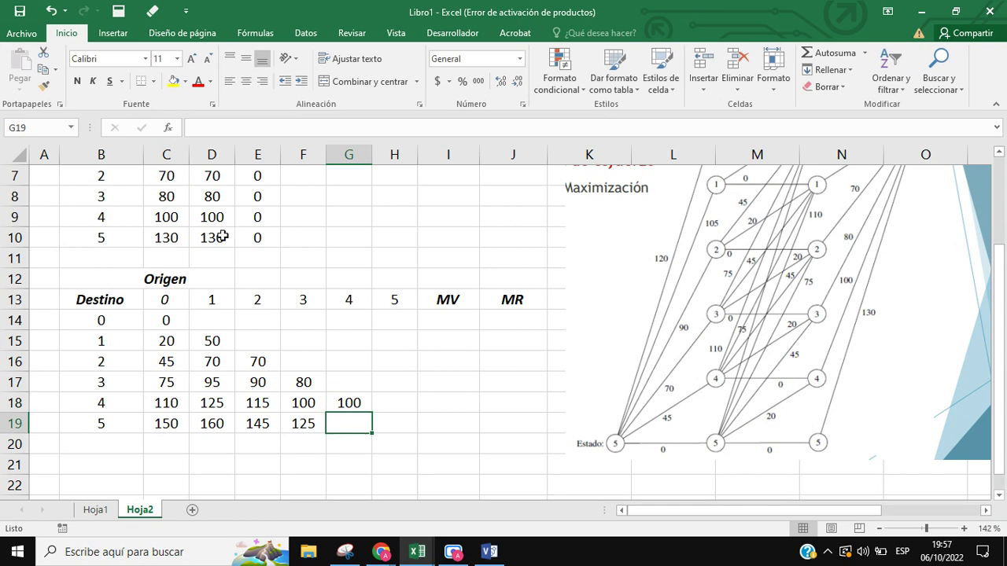
pyautogui.write('150')
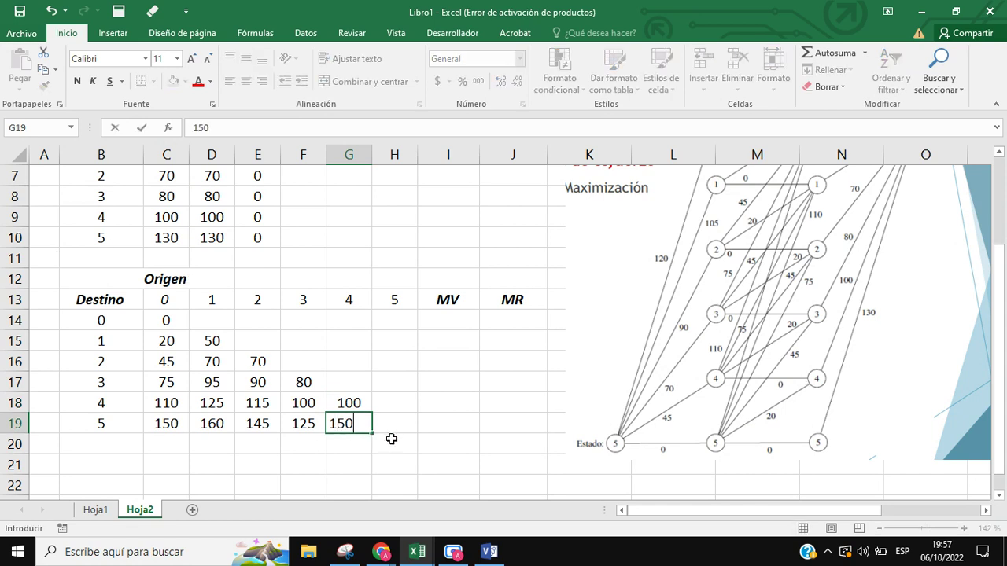
pyautogui.click(434, 441)
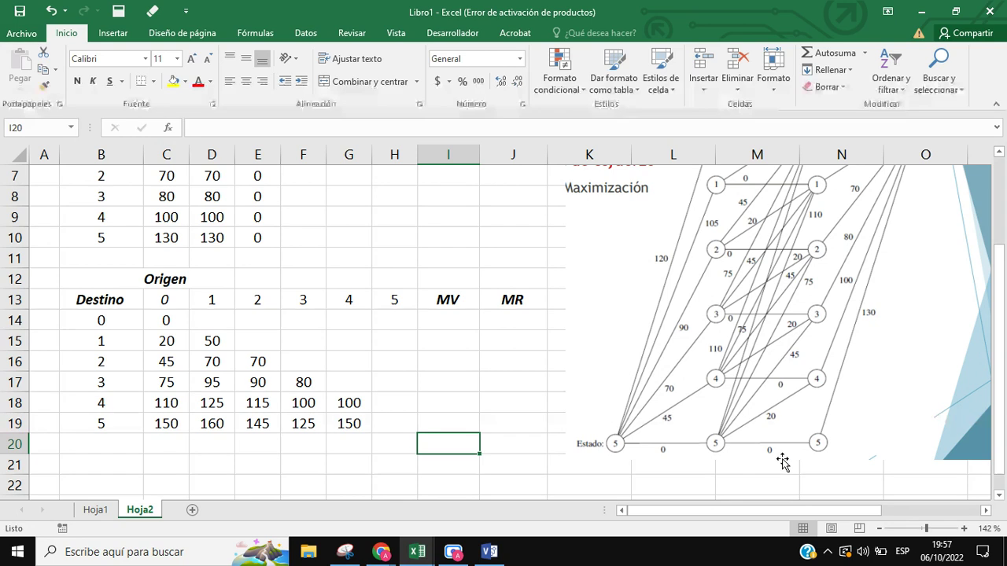
# Enter 130 in H19 as the value from origin 5 to destination 5.
pyautogui.click(402, 423)
pyautogui.write('130')
pyautogui.click(443, 457)
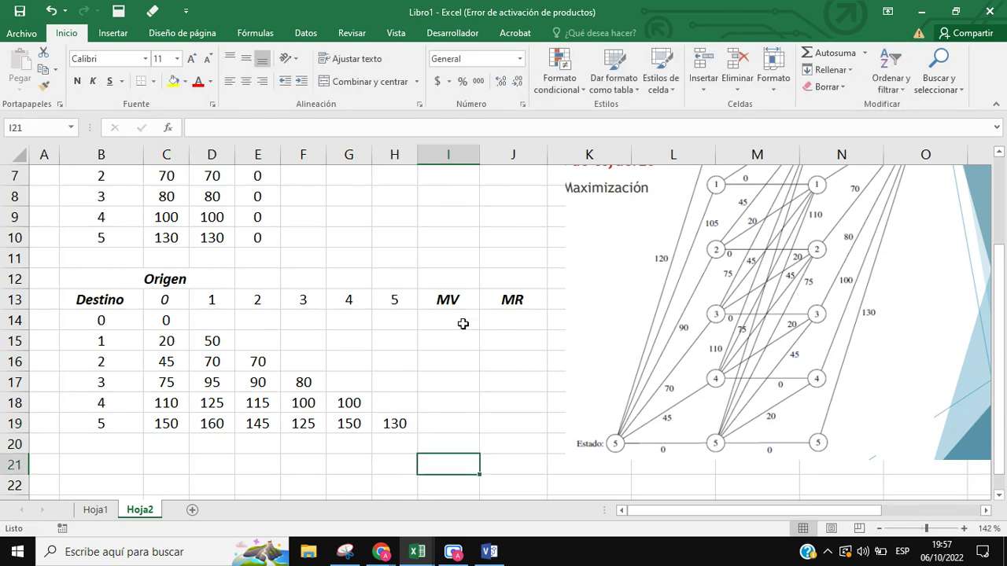
# Enter 0 in I14 as the MV value for destination 0.
pyautogui.click(459, 314)
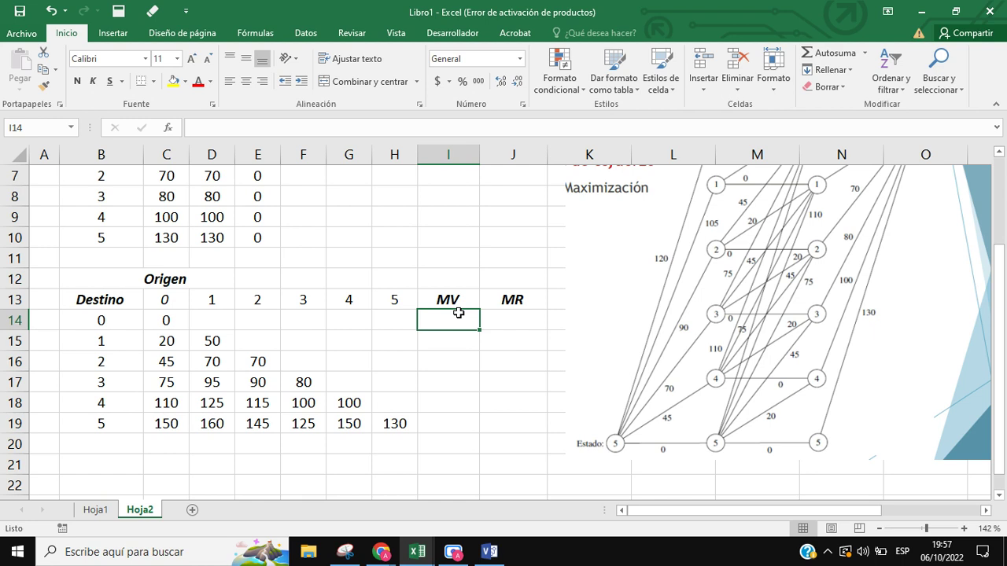
pyautogui.write('0')
pyautogui.press('Return')
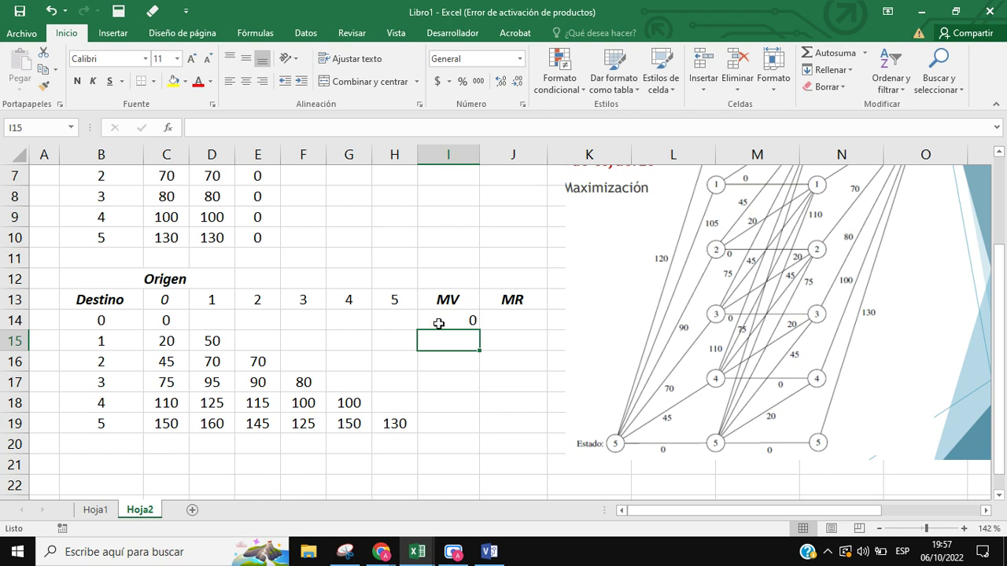
# Check the destination 4 row of the first table and correct the origin 4 value in G19 to 120.
pyautogui.click(348, 403)
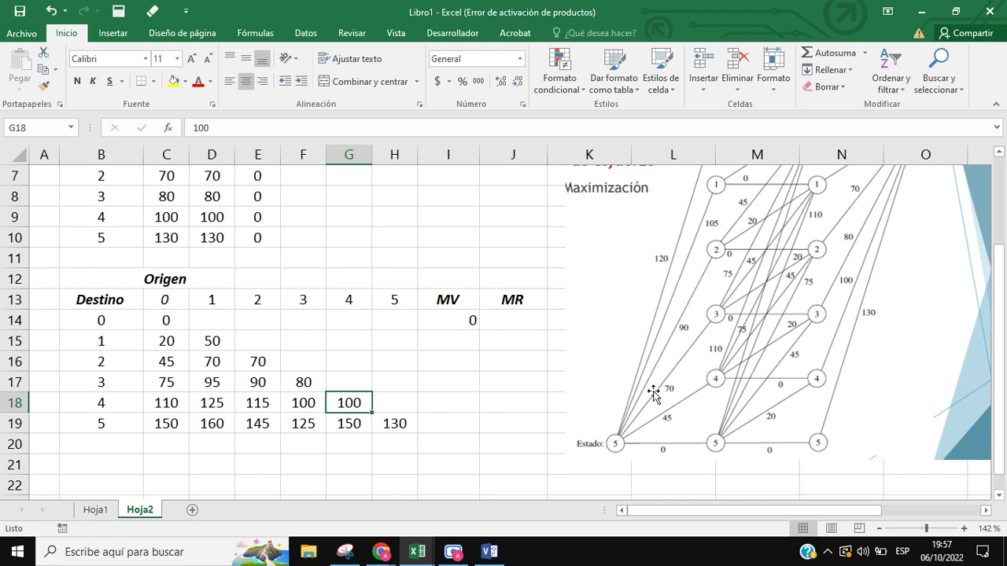
pyautogui.moveTo(88, 219); pyautogui.dragTo(260, 217)
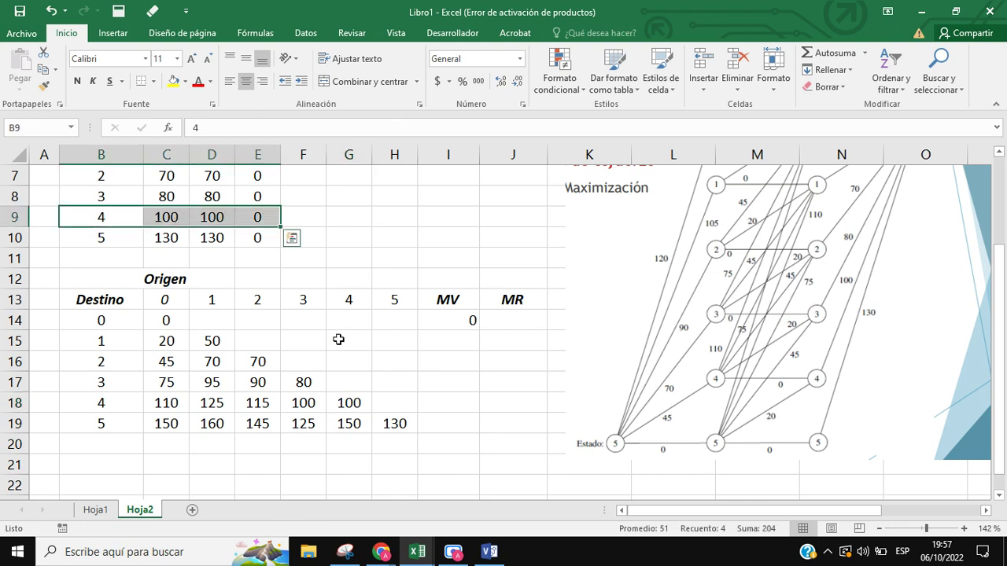
pyautogui.click(356, 425)
pyautogui.write('120')
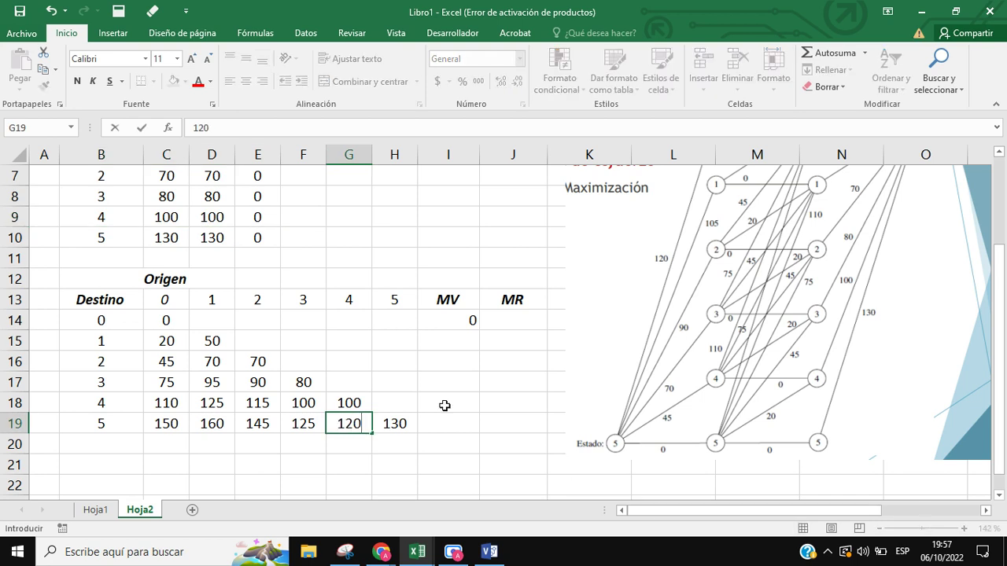
pyautogui.click(446, 405)
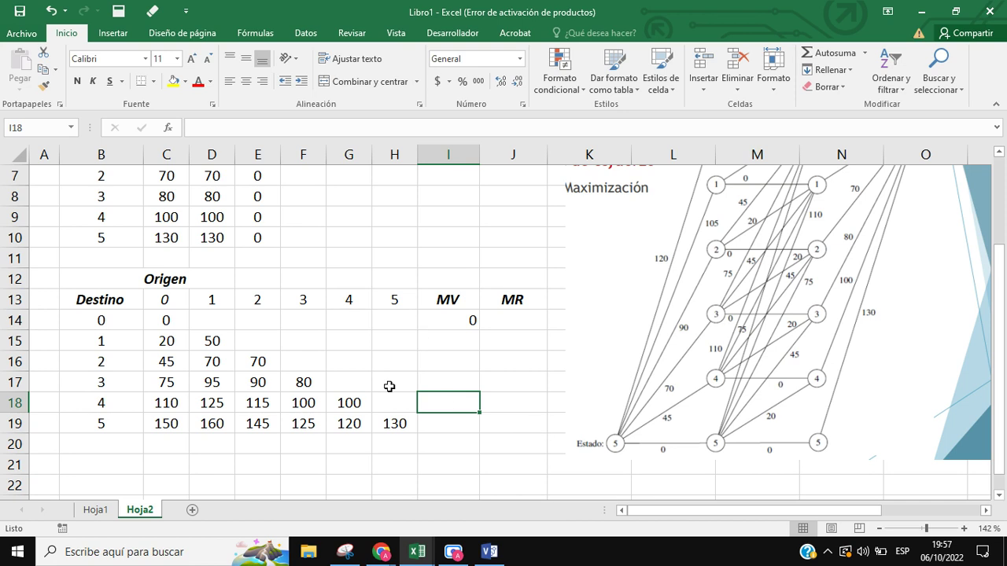
# Enter the MV values 50, 70, 95, 125 and 160 in I15:I19 and center the cells I14:J19.
pyautogui.click(467, 343)
pyautogui.write('50')
pyautogui.press('Return')
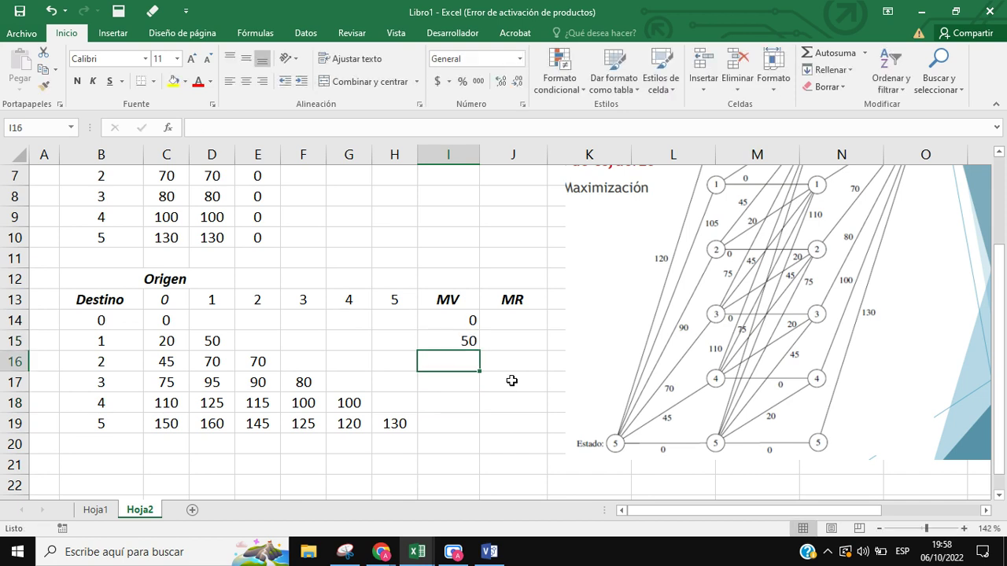
pyautogui.write('70')
pyautogui.press('Return')
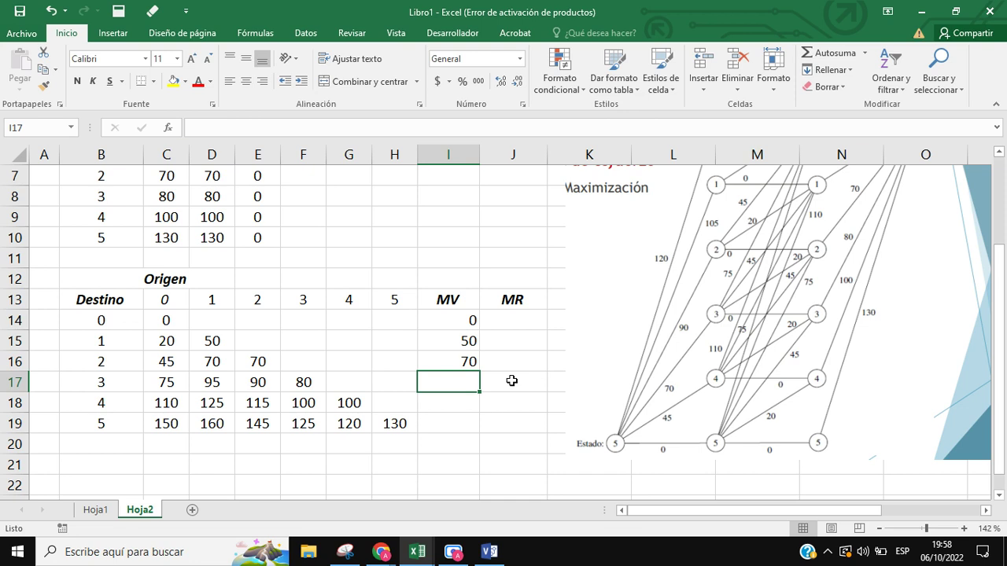
pyautogui.write('95')
pyautogui.press('Return')
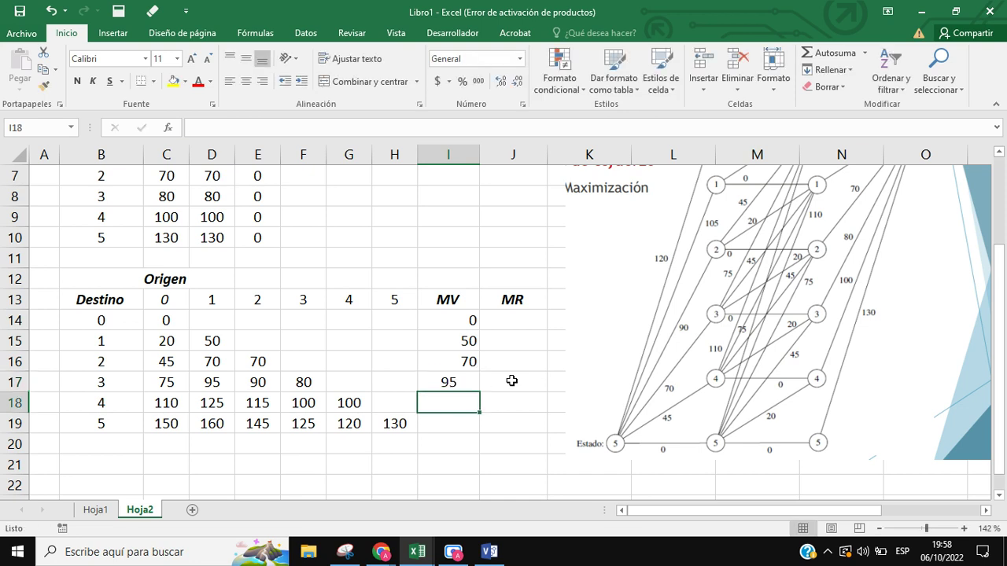
pyautogui.write('125')
pyautogui.press('Return')
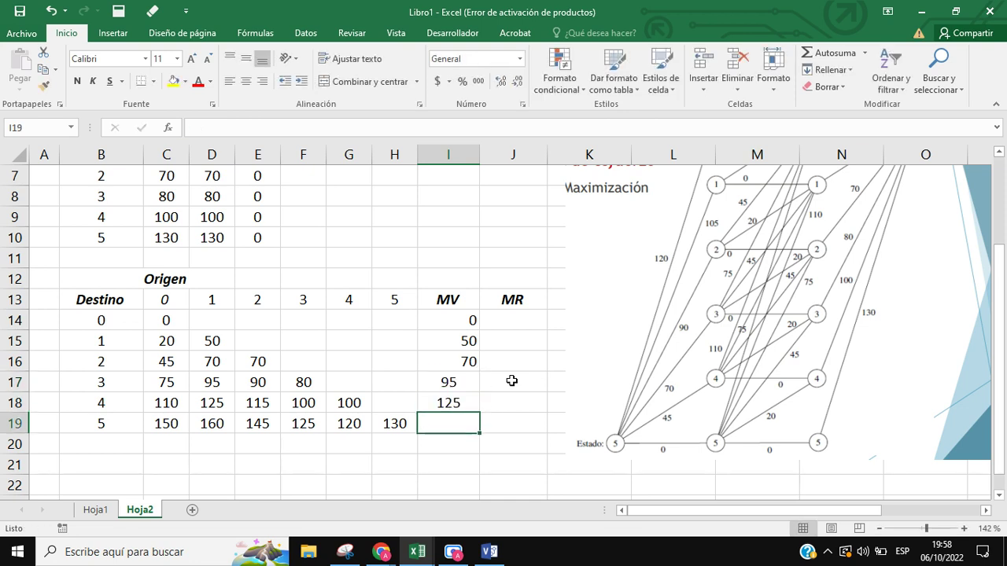
pyautogui.write('160')
pyautogui.press('Return')
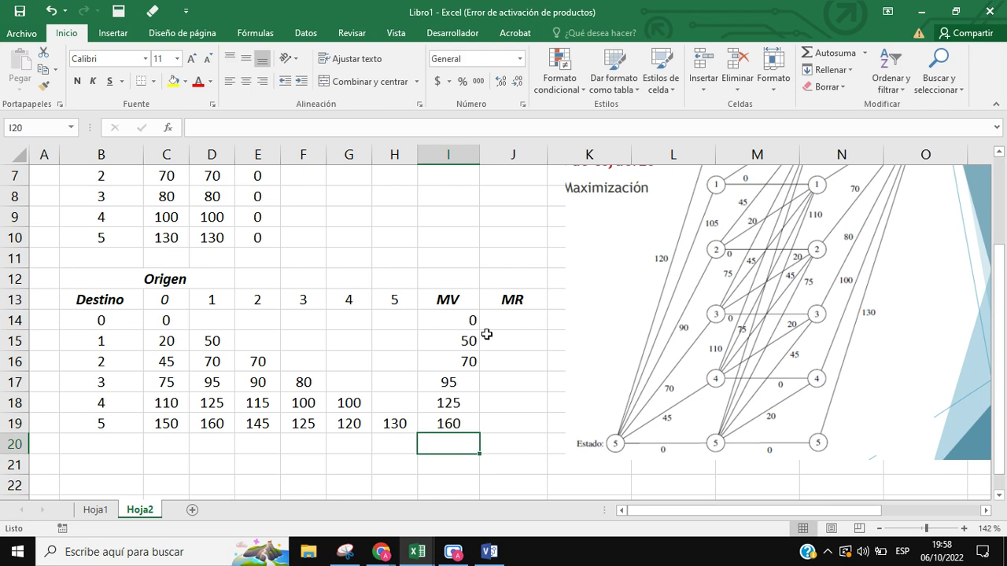
pyautogui.moveTo(449, 321); pyautogui.dragTo(514, 442)
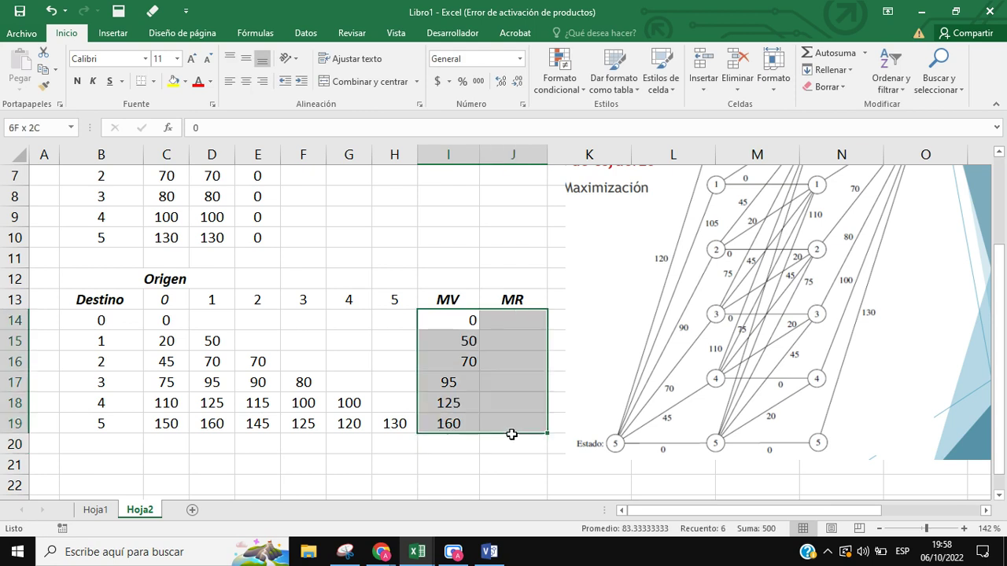
pyautogui.click(250, 83)
# Enter the MR values 0, 1 and "1 ó 2" in J14:J16 for destinations 0 to 2.
pyautogui.click(516, 319)
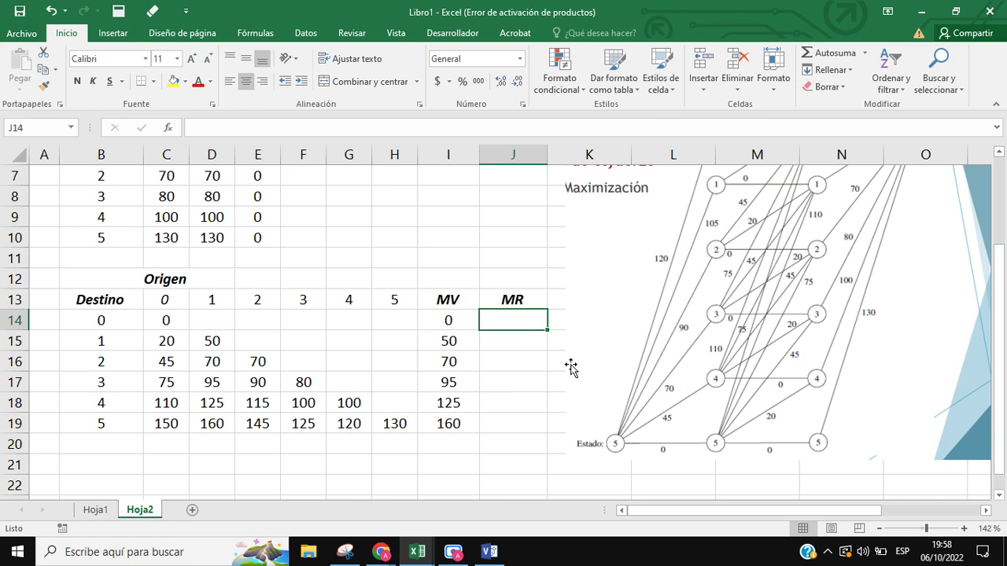
pyautogui.write('0')
pyautogui.press('Return')
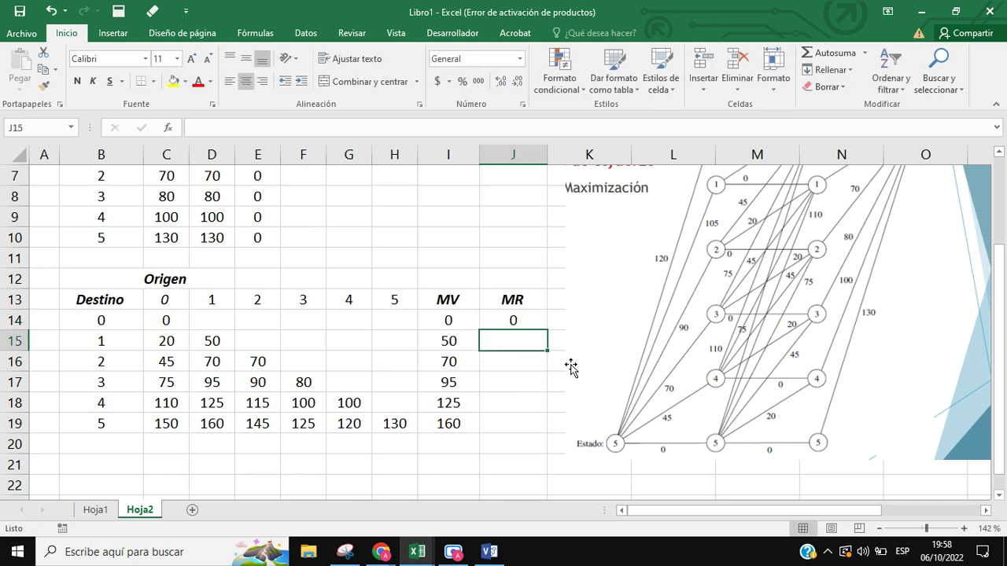
pyautogui.write('1')
pyautogui.press('Return')
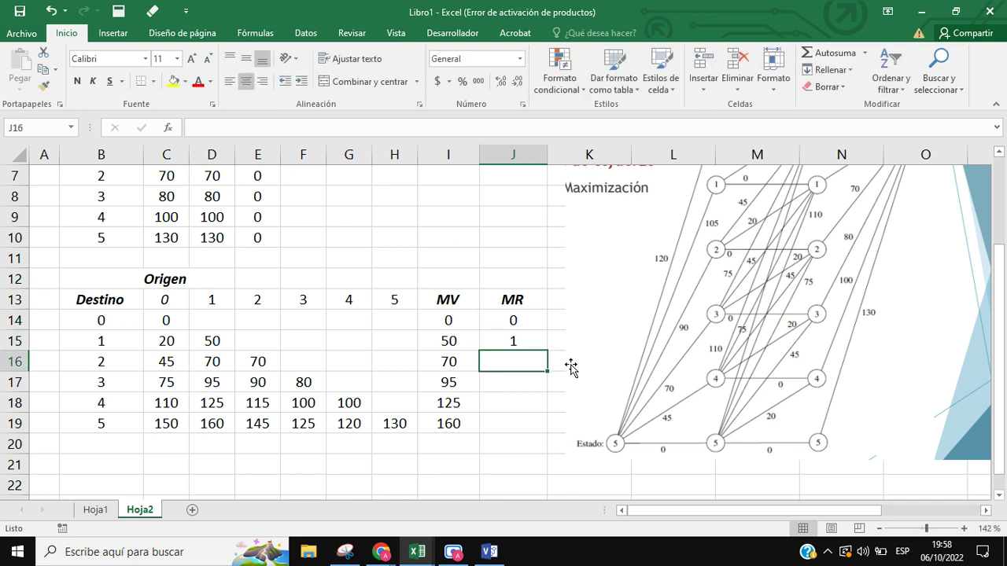
pyautogui.write('1')
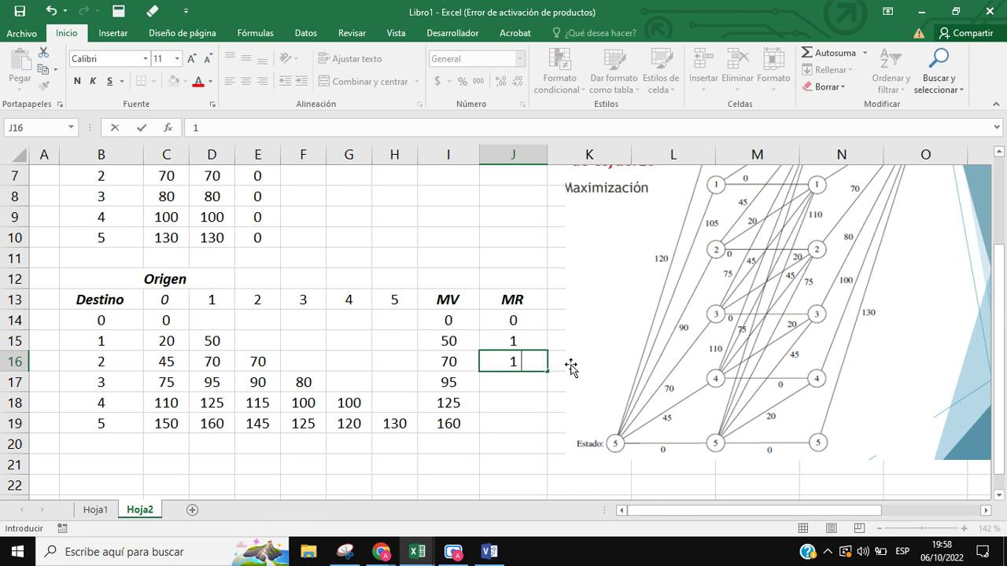
pyautogui.write(' ó 2')
pyautogui.press('Return')
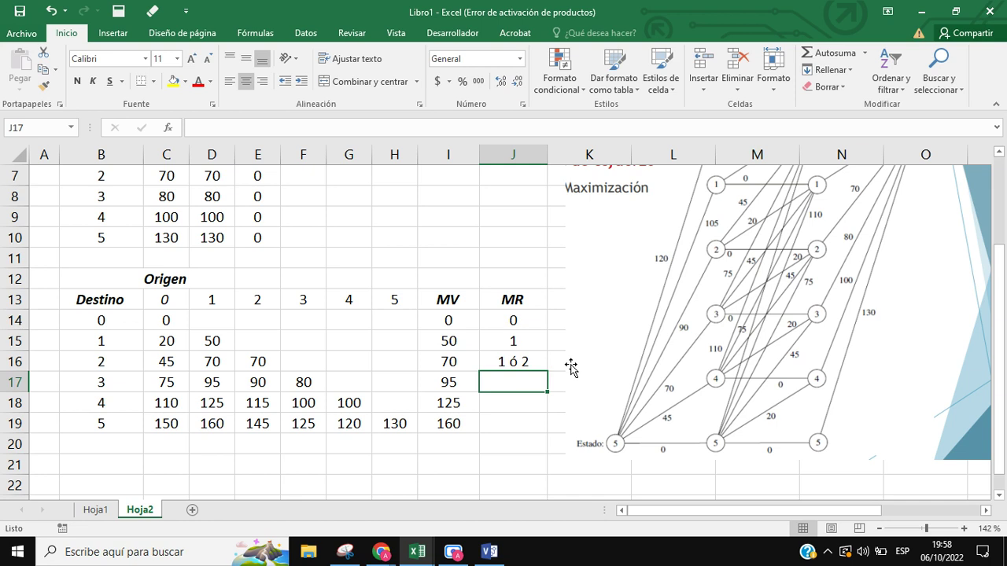
# Flash-fill the MR cells J17:J19 and replace J17 with 1 so that destinations 3 to 5 all get 1.
pyautogui.hotkey('ctrl', 'e')
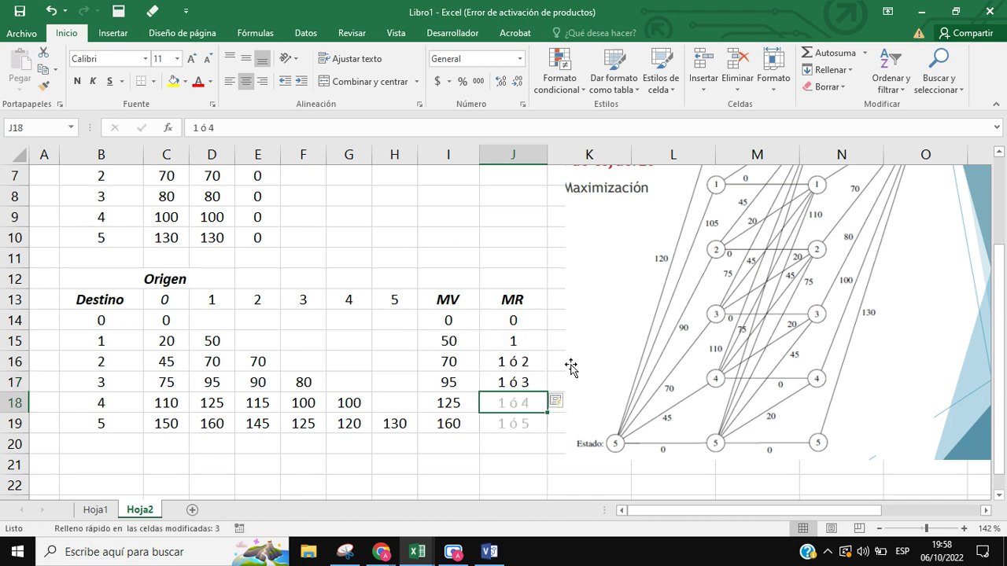
pyautogui.press('BackSpace')
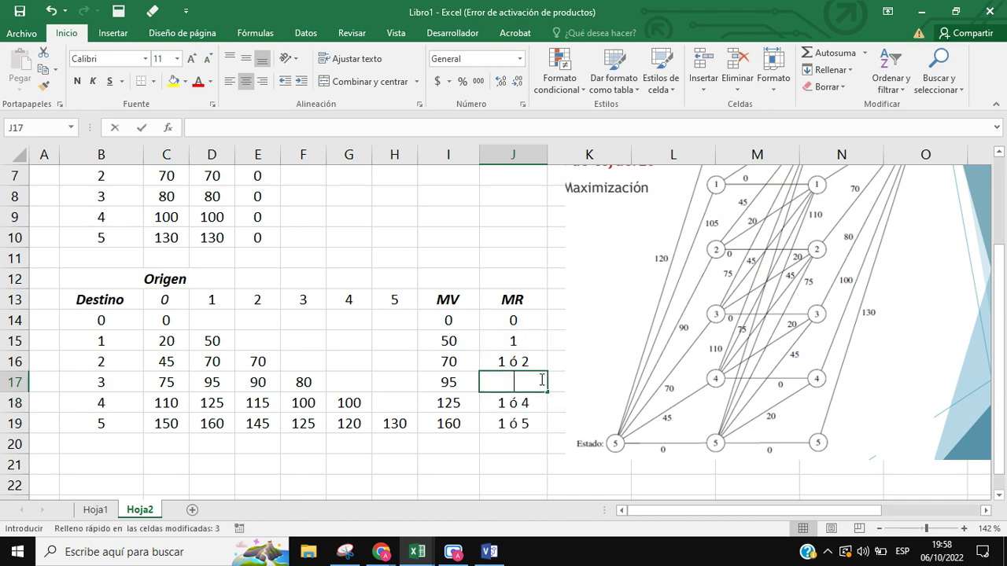
pyautogui.write('1')
pyautogui.press('Return')
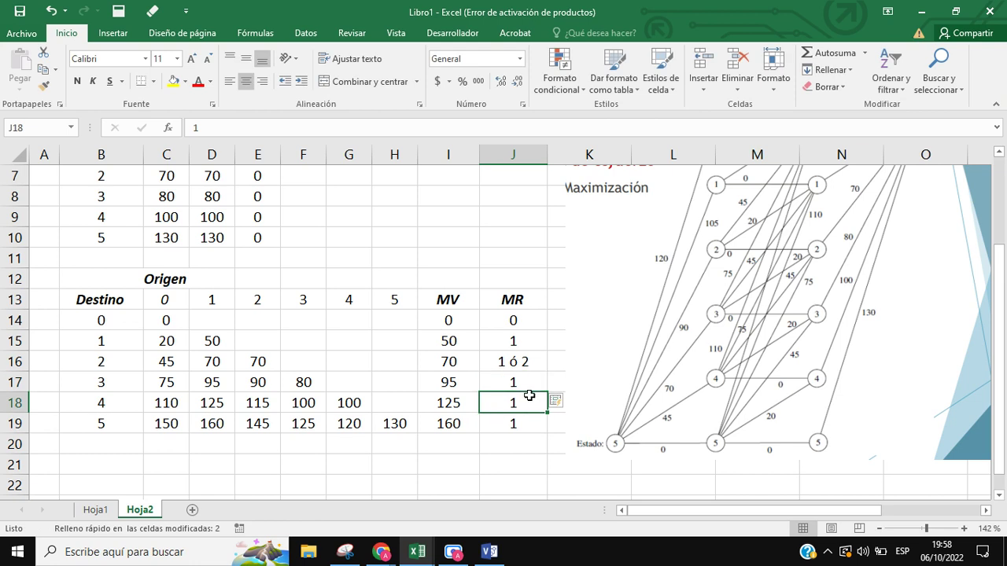
pyautogui.click(513, 422)
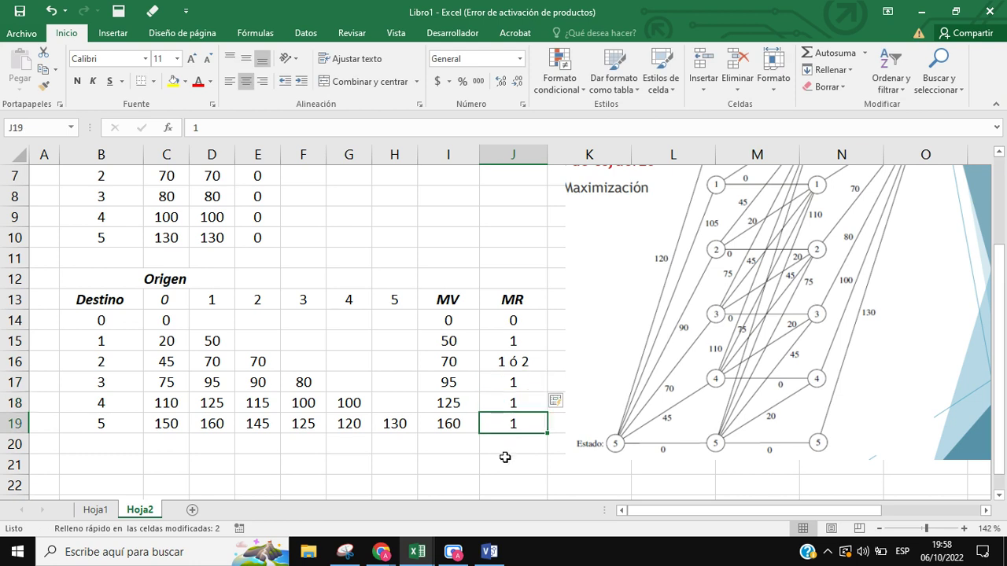
pyautogui.click(507, 459)
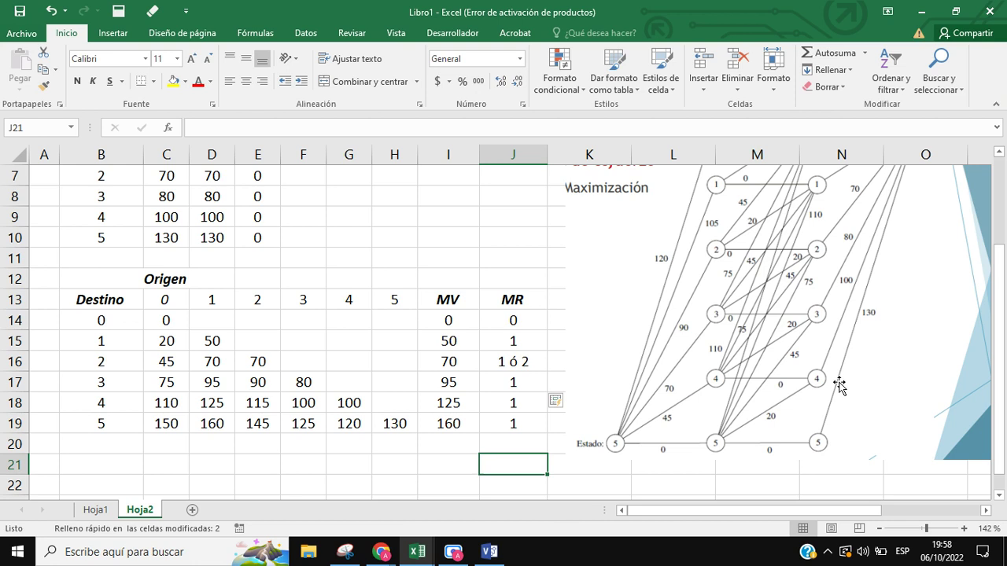
# Copy the second table's header rows and destination 0 row, B12:J14, to B22 to start the third stage table.
pyautogui.scroll(2, 611, 382)
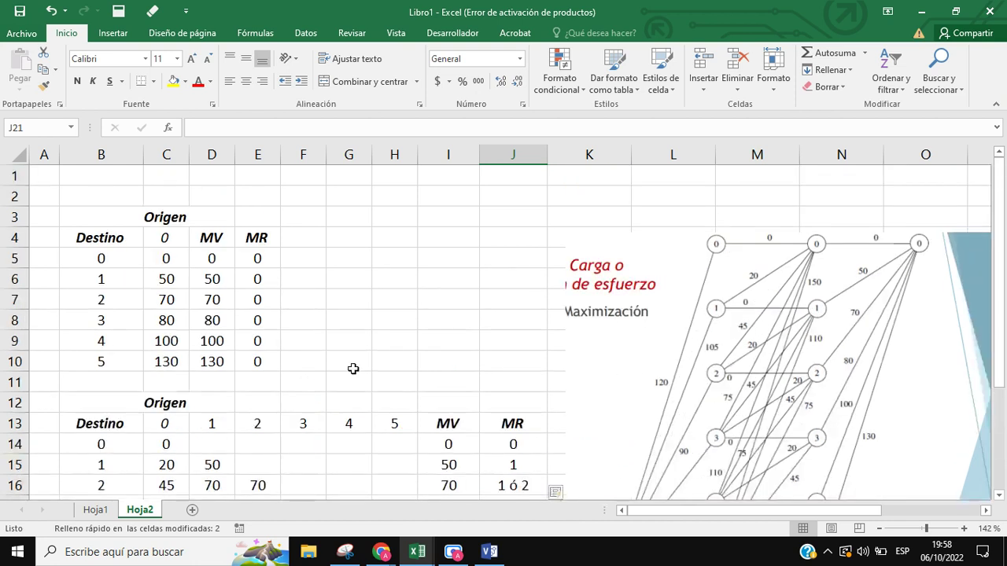
pyautogui.scroll(-2, 353, 366)
pyautogui.moveTo(83, 278); pyautogui.dragTo(479, 318)
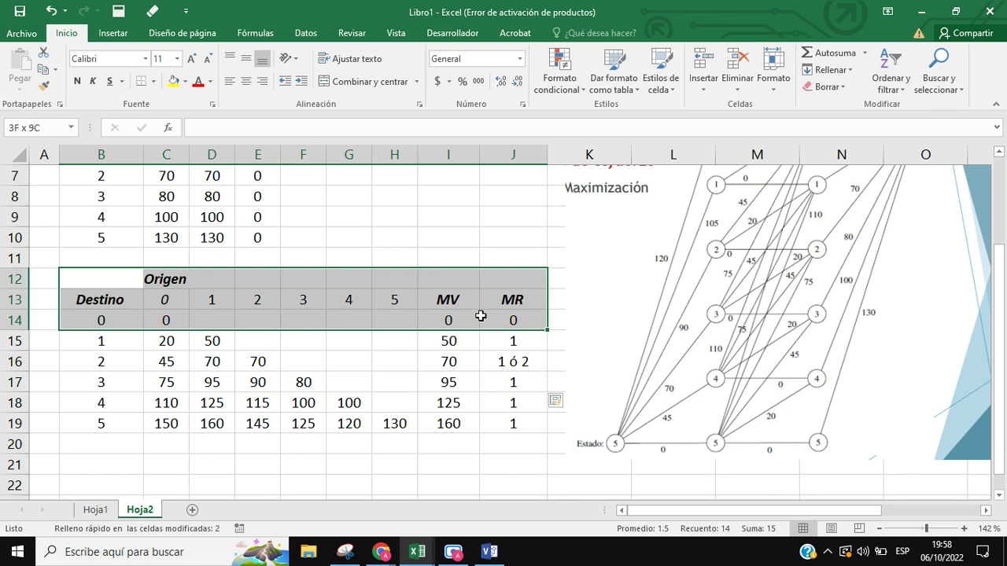
pyautogui.hotkey('ctrl', 'c')
pyautogui.scroll(-2, 134, 361)
pyautogui.click(135, 361)
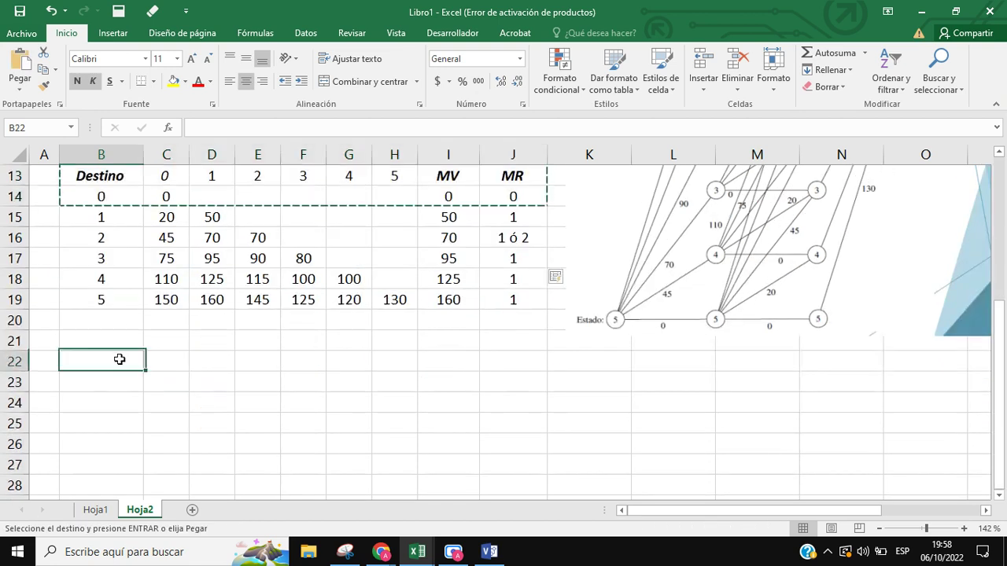
pyautogui.hotkey('ctrl', 'v')
pyautogui.press('Escape')
pyautogui.click(679, 463)
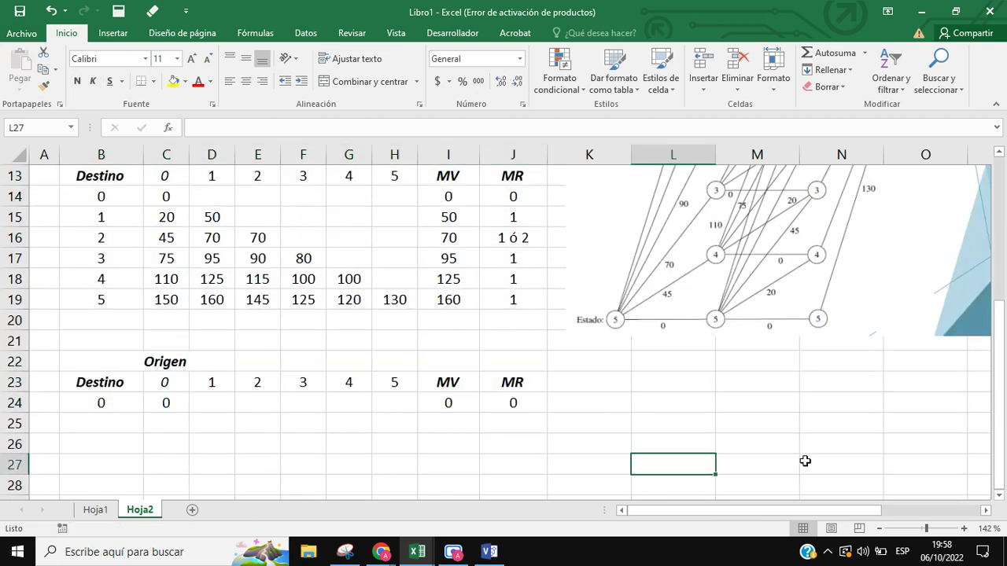
# Set the third table's destination in B24 to 5 and clear the copied values in C24:J24.
pyautogui.scroll(3, 805, 461)
pyautogui.scroll(-2, 722, 342)
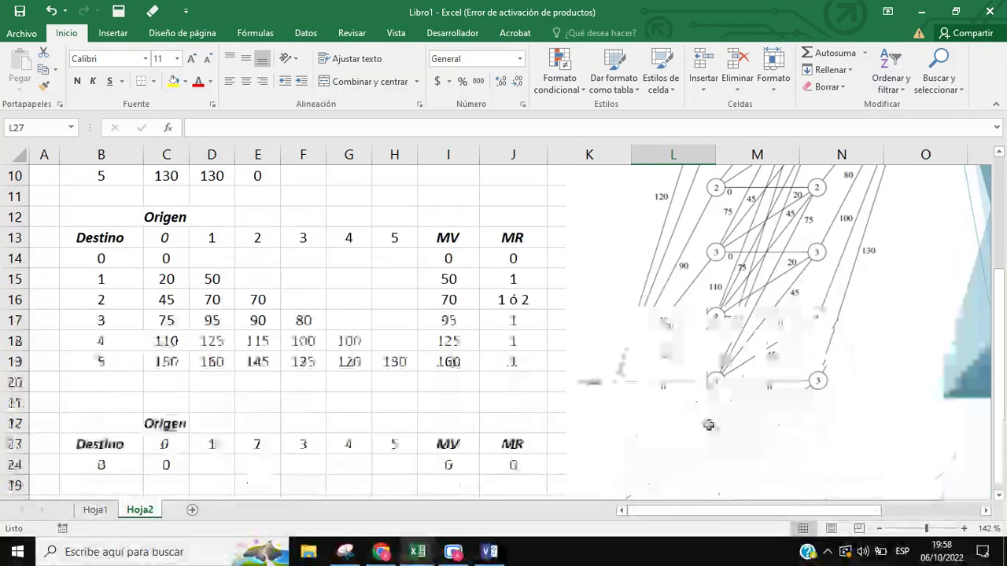
pyautogui.click(99, 465)
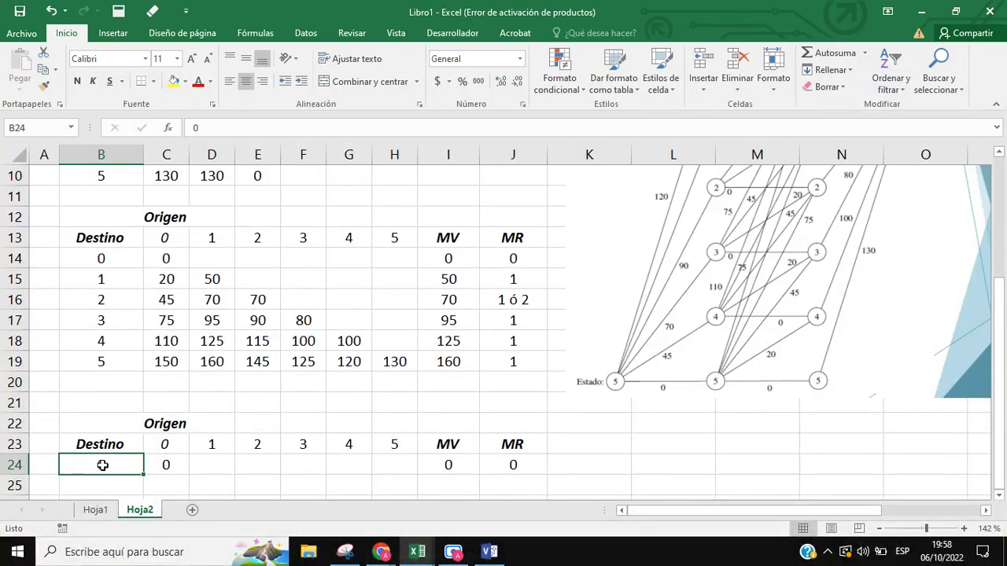
pyautogui.write('5')
pyautogui.moveTo(139, 464); pyautogui.dragTo(513, 465)
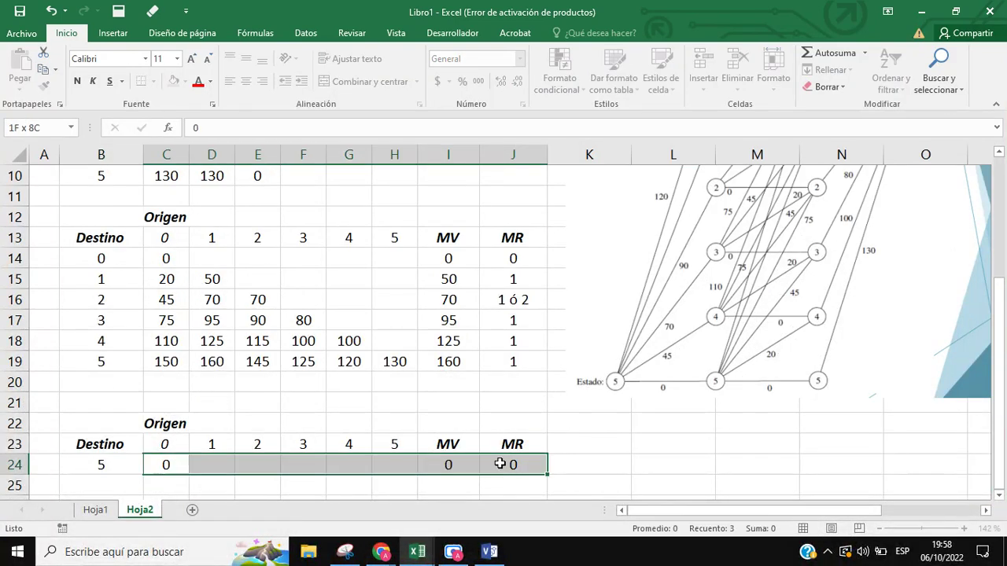
pyautogui.press('Delete')
pyautogui.click(699, 462)
pyautogui.scroll(-1, 708, 448)
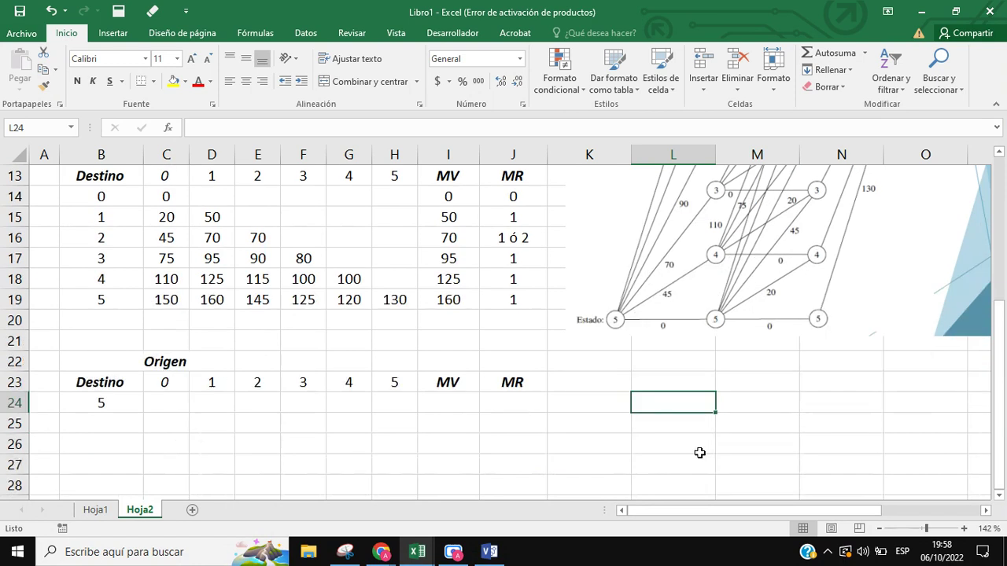
# Move the network diagram picture down so it sits beside the second and third tables.
pyautogui.scroll(2, 708, 464)
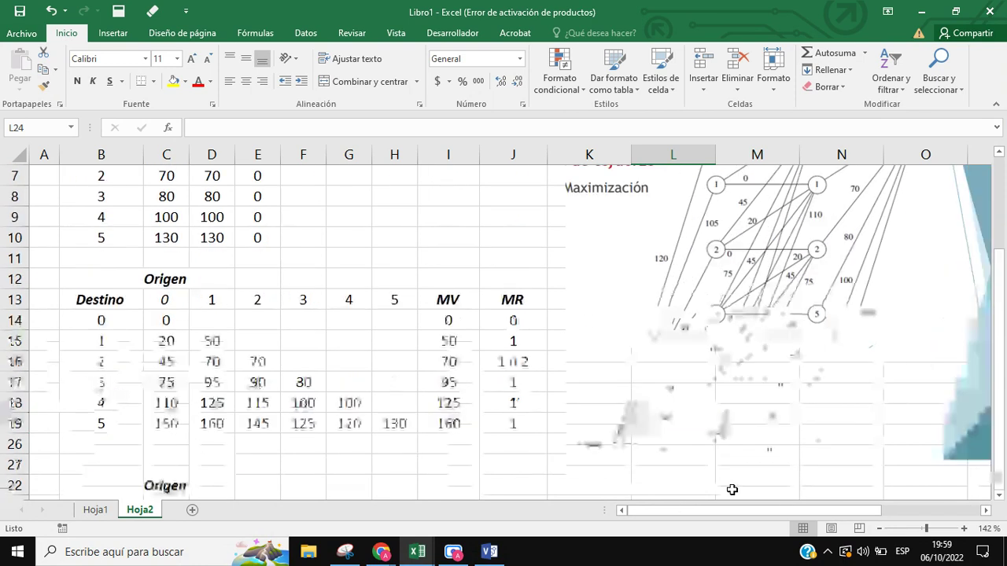
pyautogui.scroll(-2, 694, 386)
pyautogui.moveTo(669, 262); pyautogui.dragTo(688, 406)
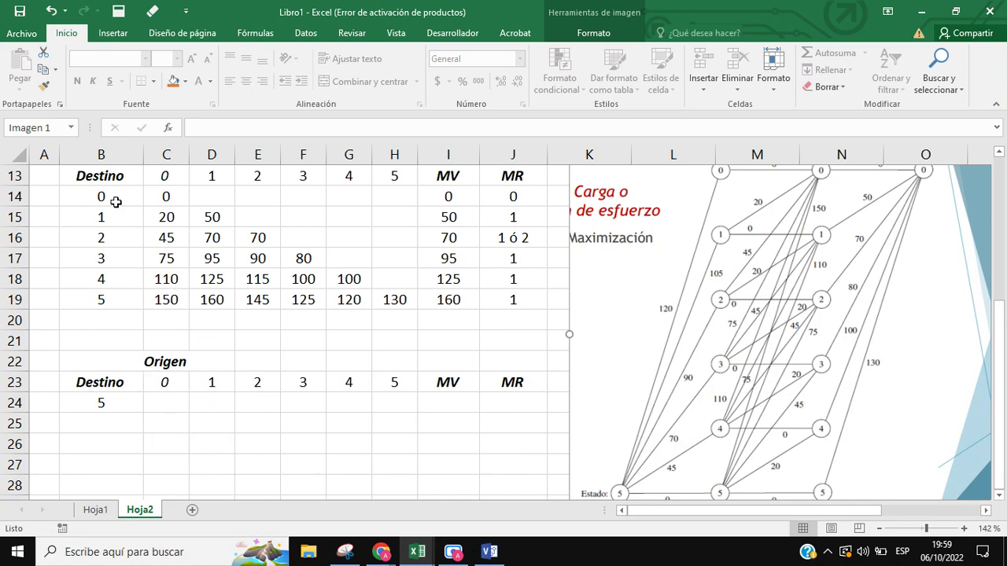
# Enter the accumulated values 120 and 155 for origins 0 and 1 in C24:D24, using the second table's MV values.
pyautogui.moveTo(103, 196); pyautogui.dragTo(449, 196)
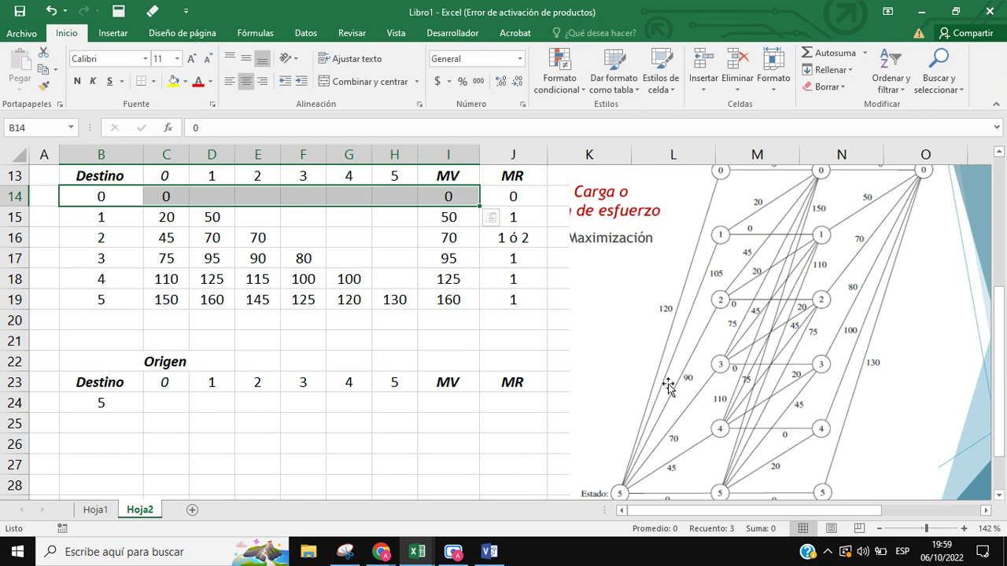
pyautogui.click(158, 403)
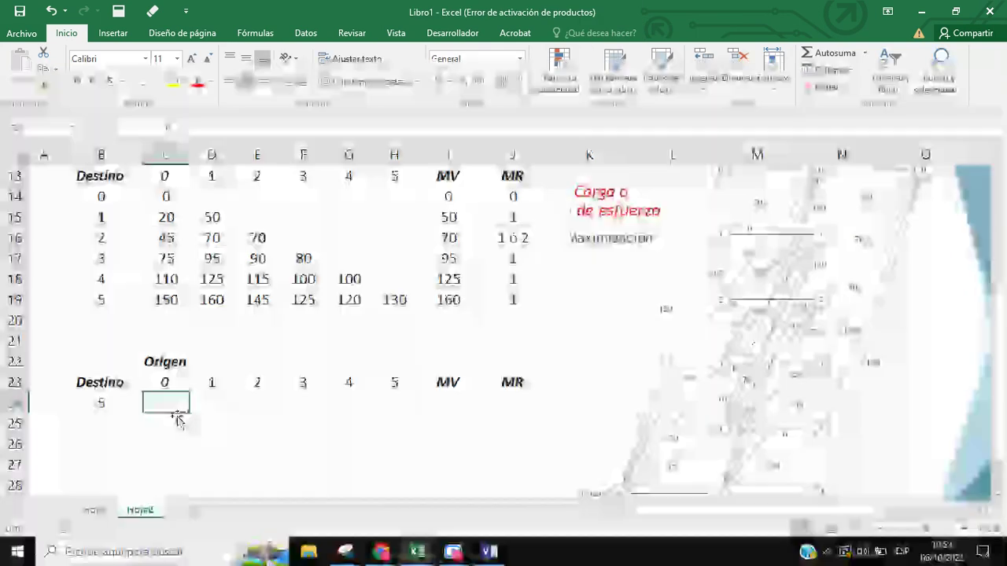
pyautogui.write('120')
pyautogui.click(214, 407)
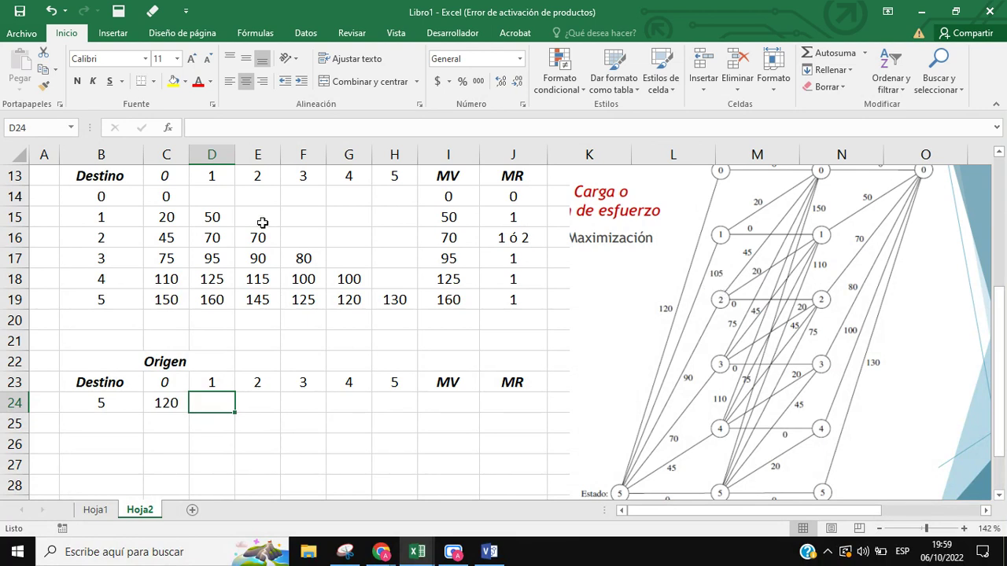
pyautogui.moveTo(92, 218); pyautogui.dragTo(445, 218)
pyautogui.click(445, 218)
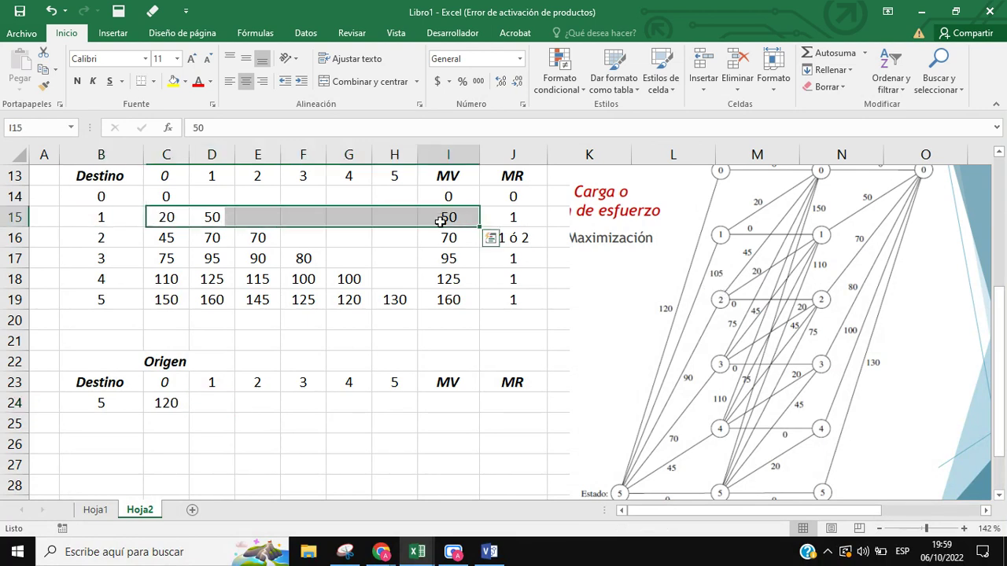
pyautogui.click(222, 405)
pyautogui.write('155')
pyautogui.press('Tab')
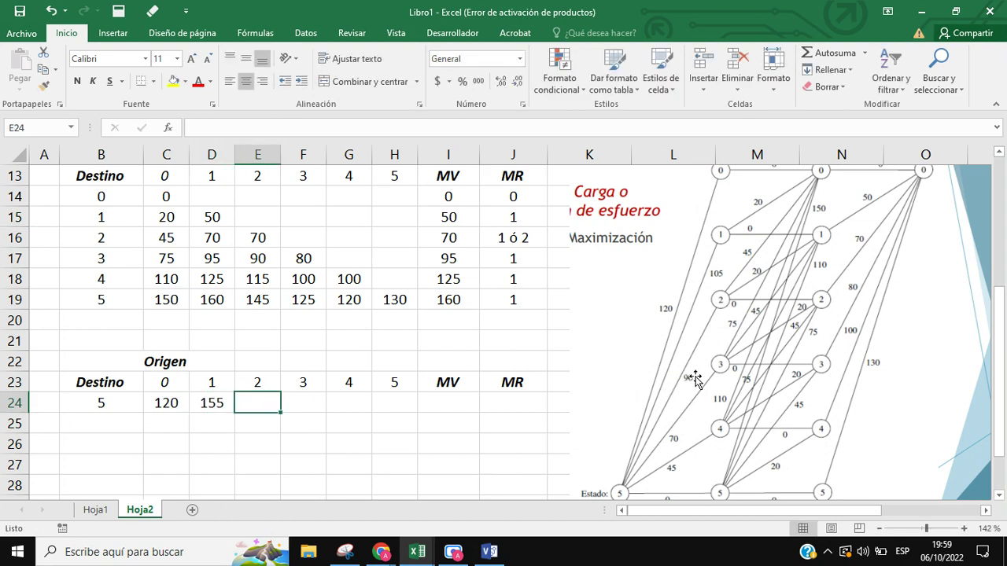
# Enter the accumulated values 160 and 165 for origins 2 and 3 in E24:F24, using the MV of destinations 2 and 3.
pyautogui.moveTo(88, 237); pyautogui.dragTo(452, 234)
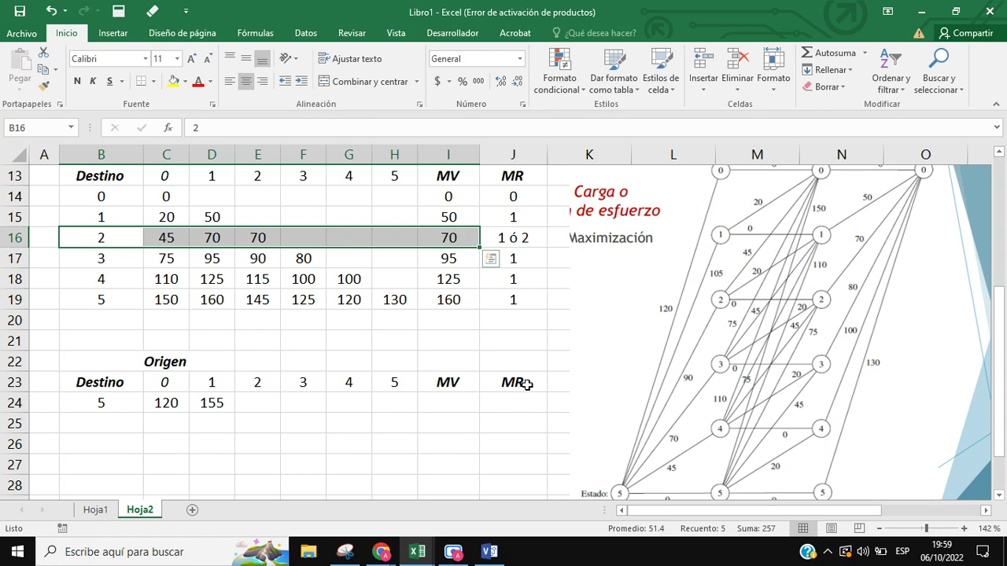
pyautogui.click(258, 403)
pyautogui.write('160')
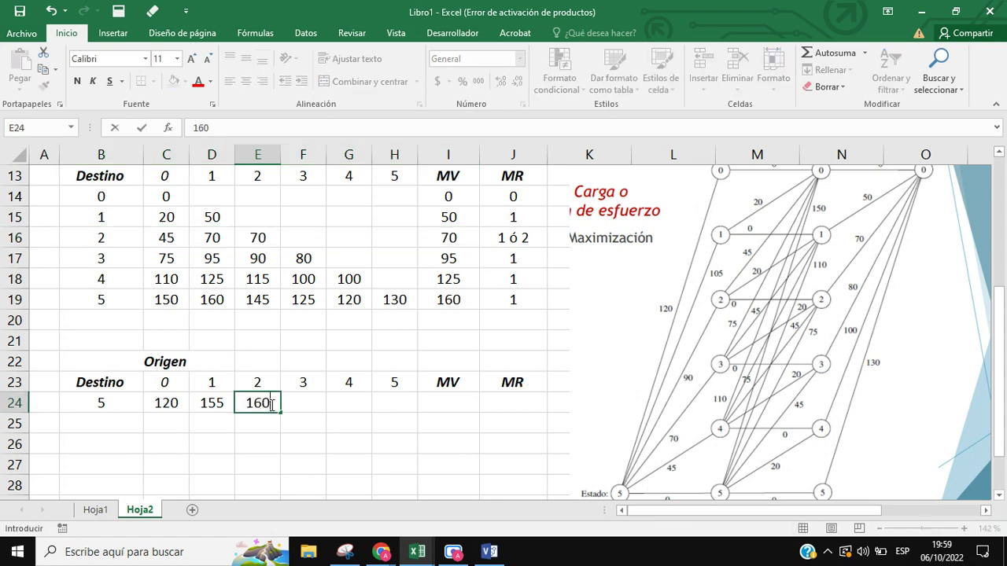
pyautogui.press('Tab')
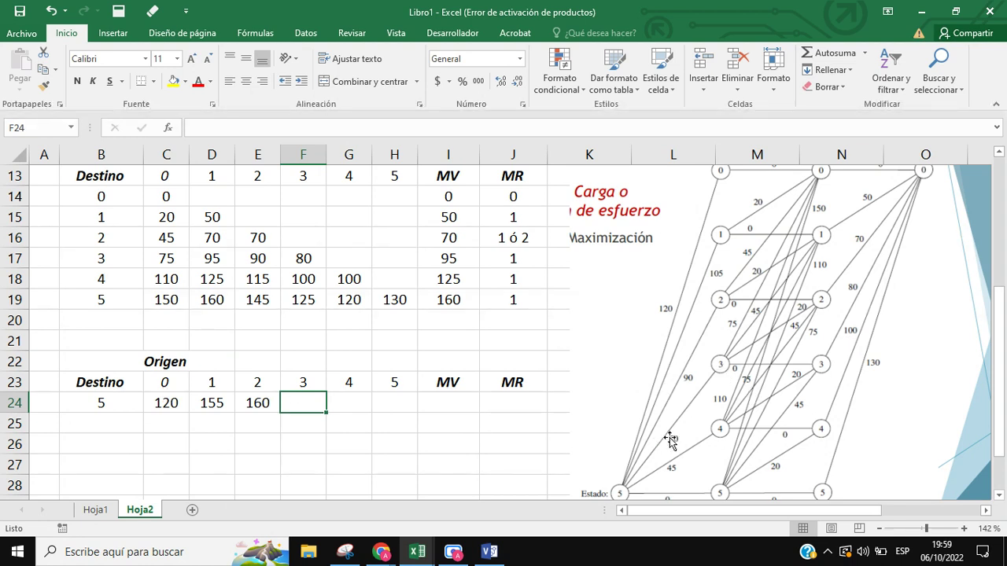
pyautogui.click(110, 262)
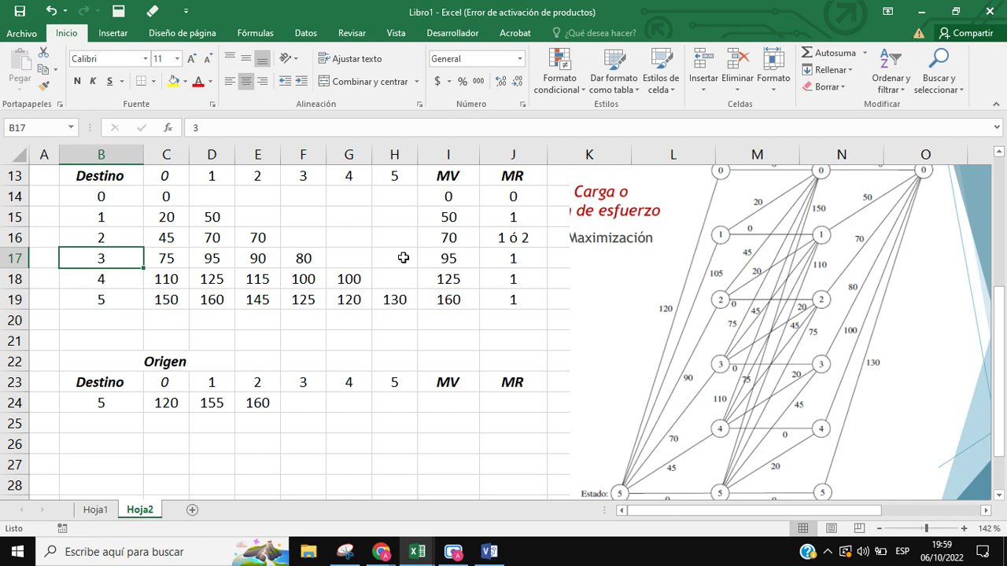
pyautogui.click(450, 258)
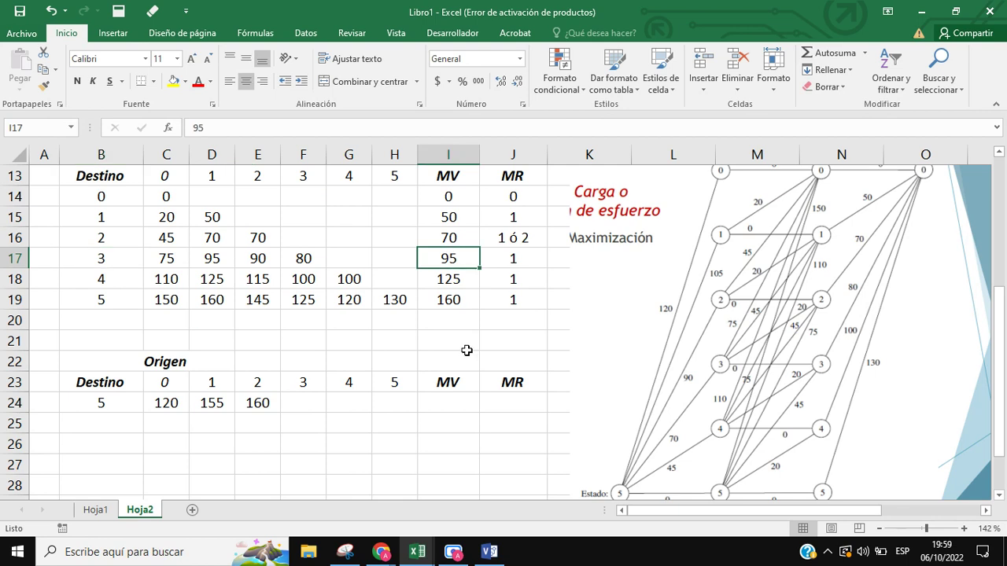
pyautogui.click(291, 404)
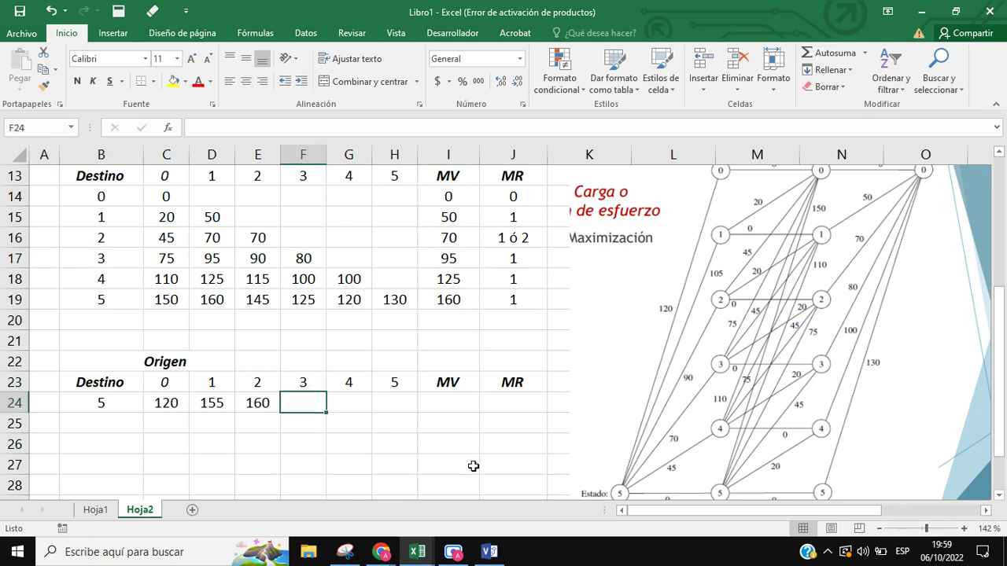
pyautogui.write('165')
pyautogui.click(336, 401)
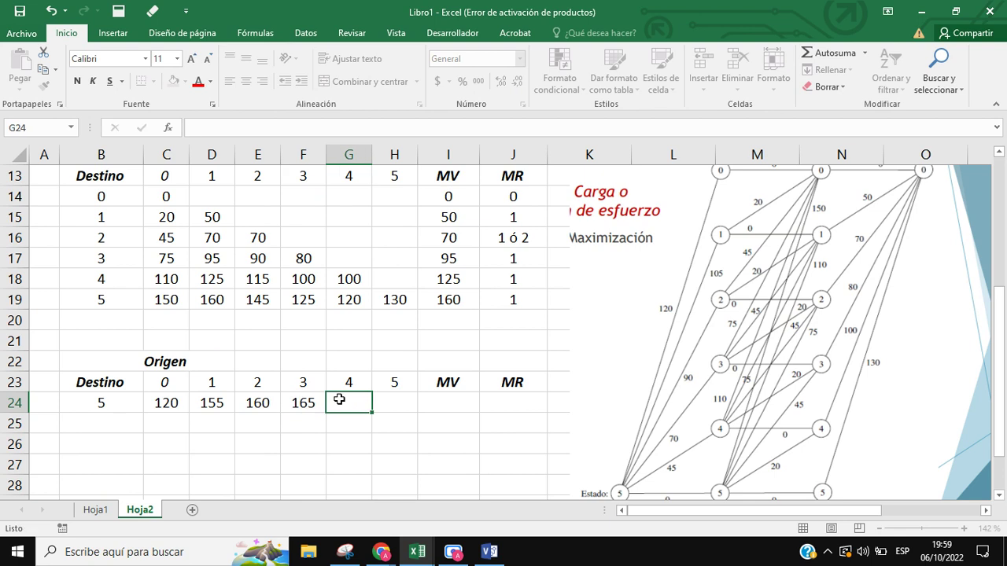
# Enter the accumulated values 170 and 160 for origins 4 and 5 in G24:H24.
pyautogui.scroll(-1, 775, 393)
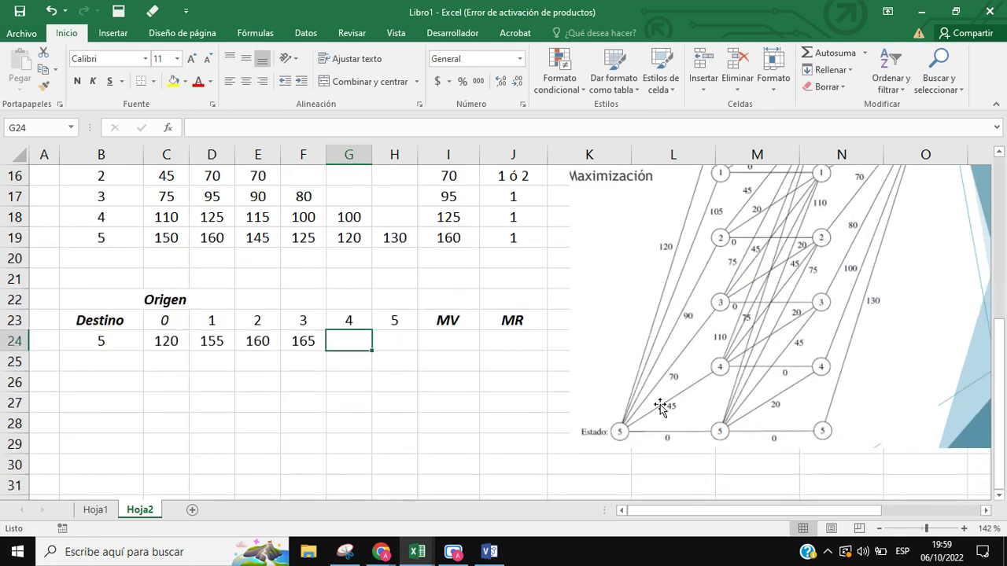
pyautogui.scroll(1, 699, 417)
pyautogui.moveTo(107, 277); pyautogui.dragTo(432, 277)
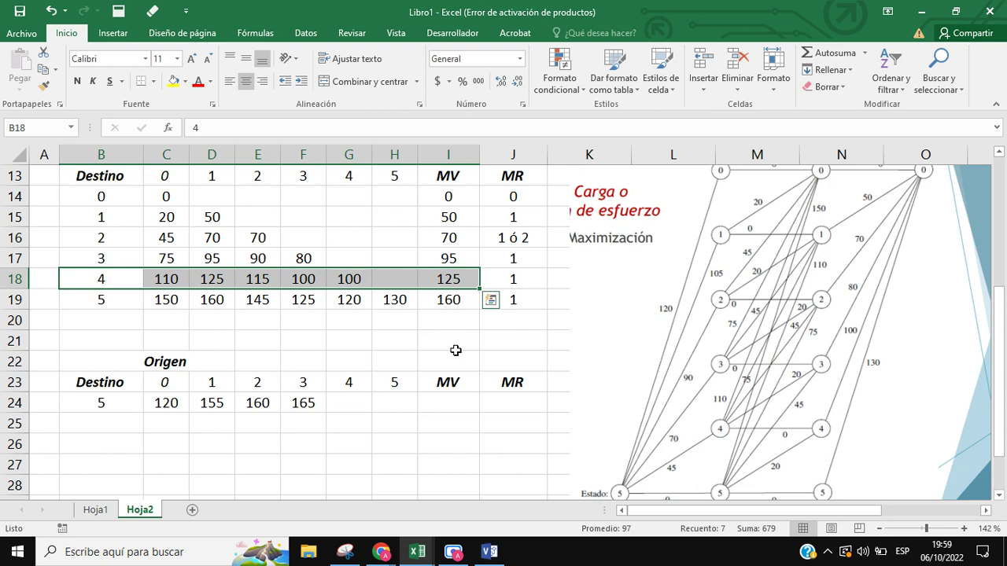
pyautogui.click(356, 402)
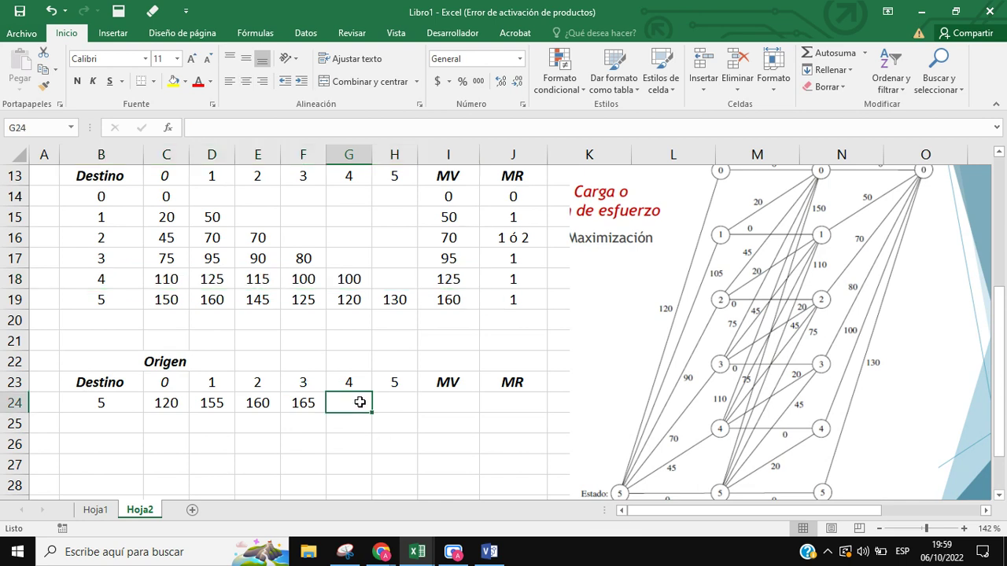
pyautogui.write('170')
pyautogui.click(387, 403)
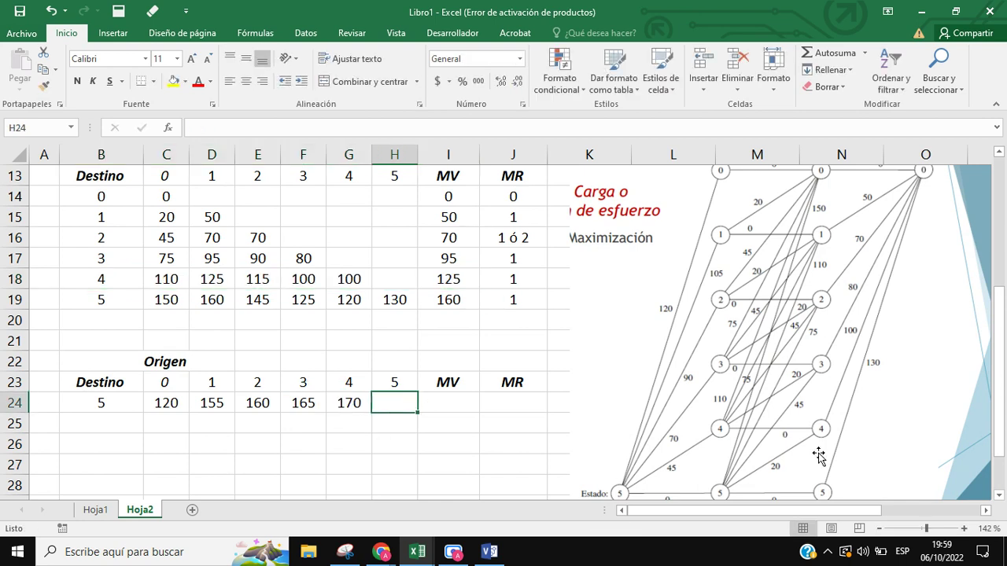
pyautogui.scroll(-1, 821, 458)
pyautogui.scroll(1, 530, 404)
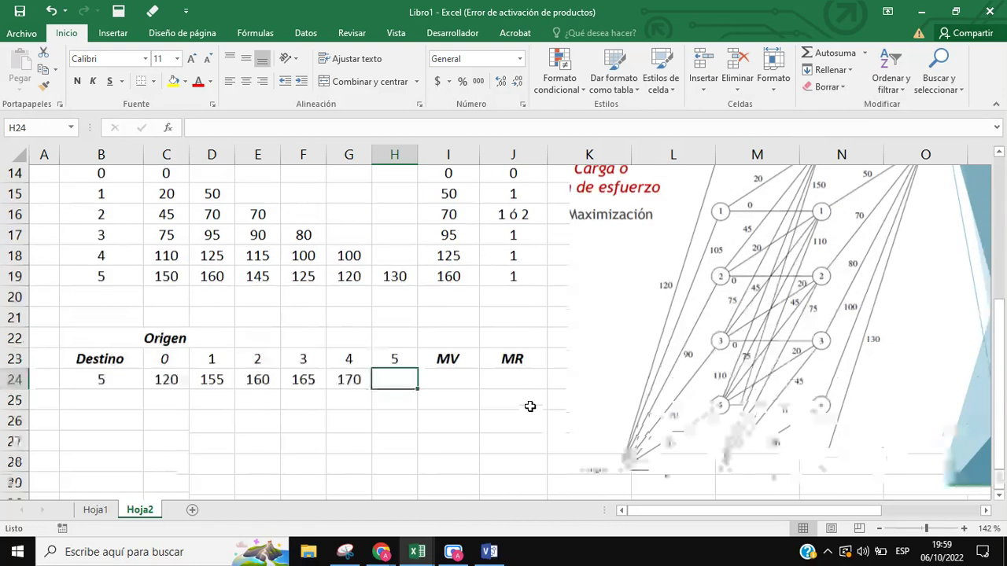
pyautogui.write('160')
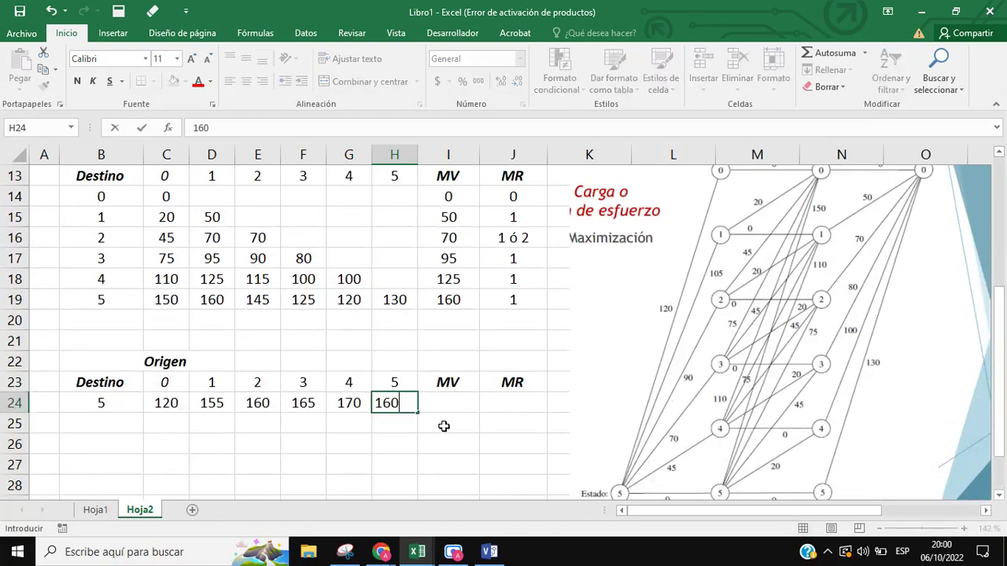
# Enter 170 as the MV in I24 and 4 as the MR in J24 for destination 5.
pyautogui.click(461, 399)
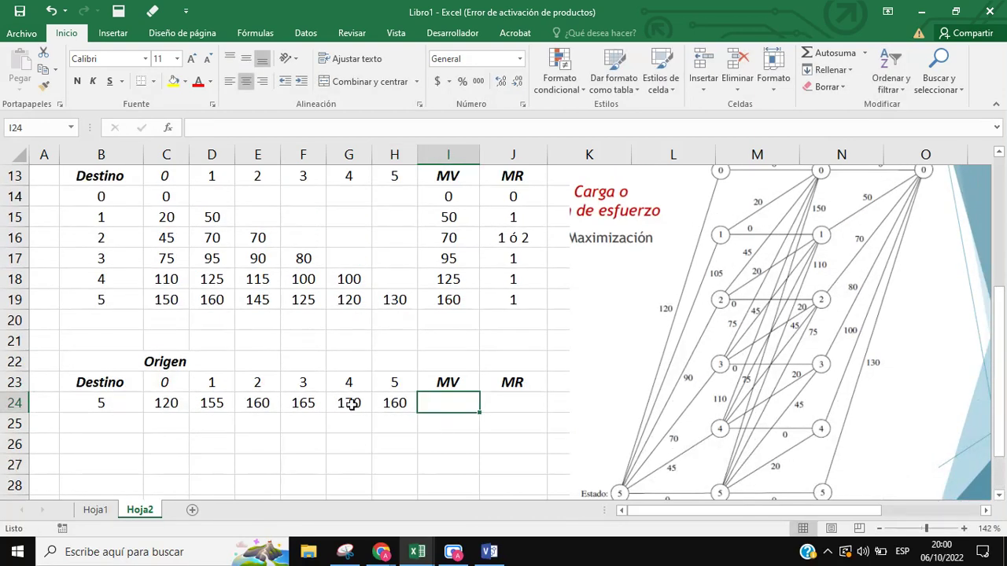
pyautogui.write('170')
pyautogui.press('Tab')
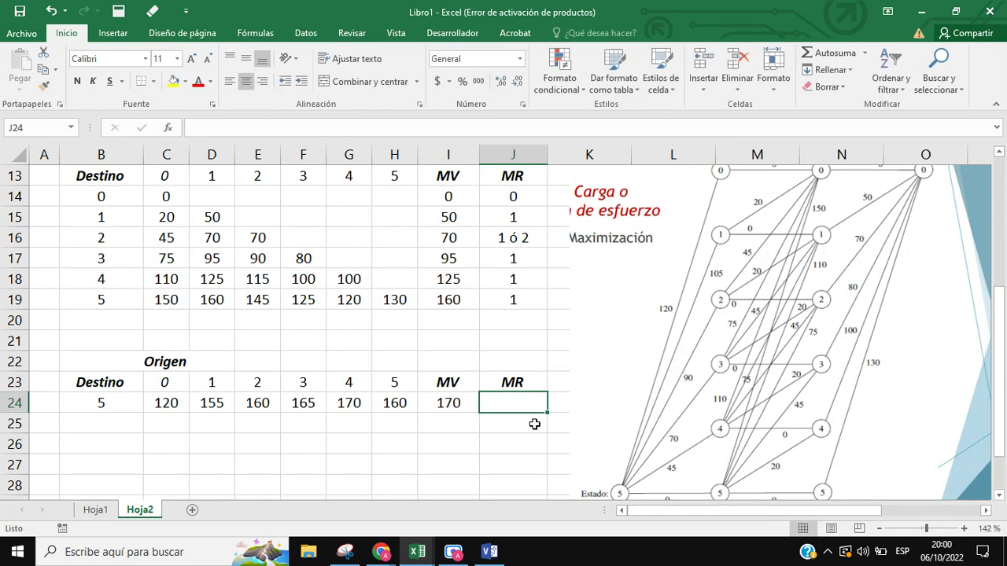
pyautogui.write('4')
pyautogui.press('Return')
# Highlight the optimal origin 4 value, MV and MR cells G24, I24 and J24 with yellow fill.
pyautogui.click(524, 402)
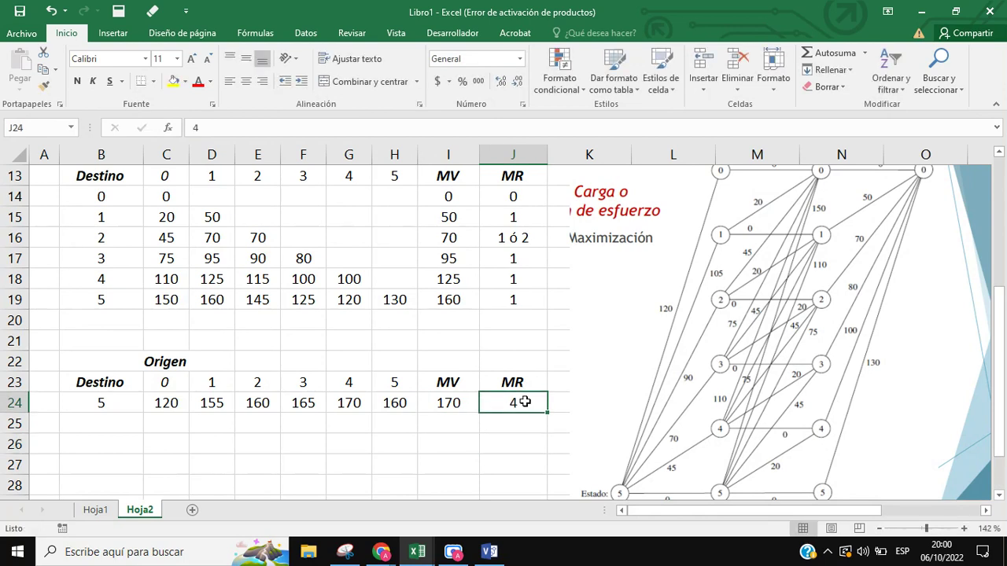
pyautogui.keyDown('ctrl'); pyautogui.click(348, 409); pyautogui.keyUp('ctrl')
pyautogui.keyDown('ctrl'); pyautogui.click(447, 402); pyautogui.keyUp('ctrl')
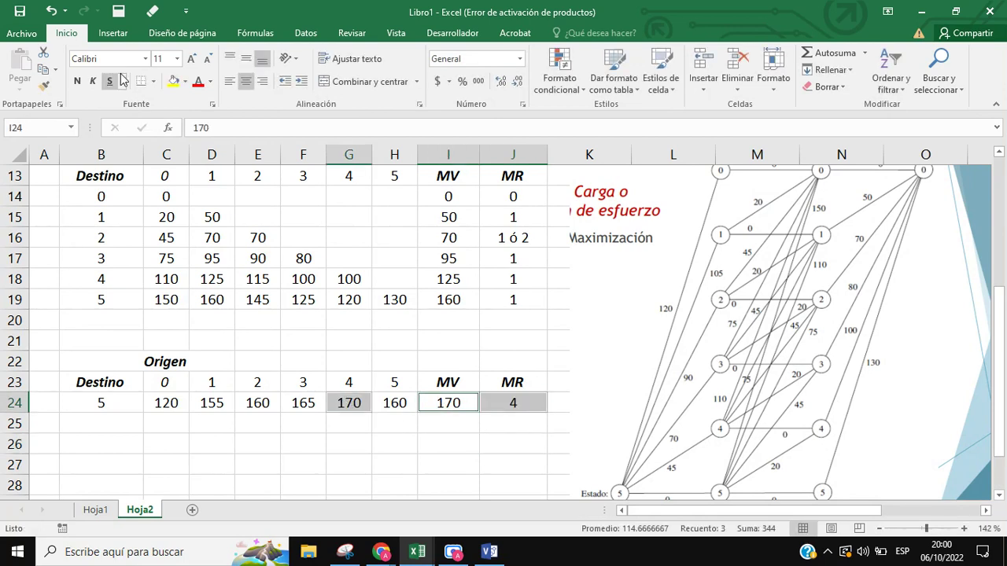
pyautogui.click(172, 81)
pyautogui.click(512, 447)
pyautogui.scroll(-1, 512, 452)
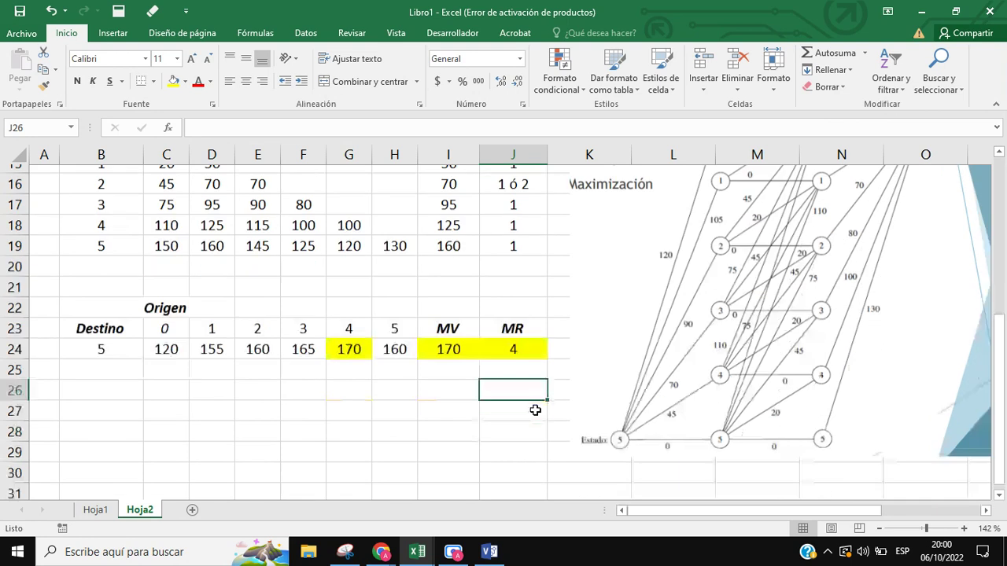
pyautogui.click(454, 347)
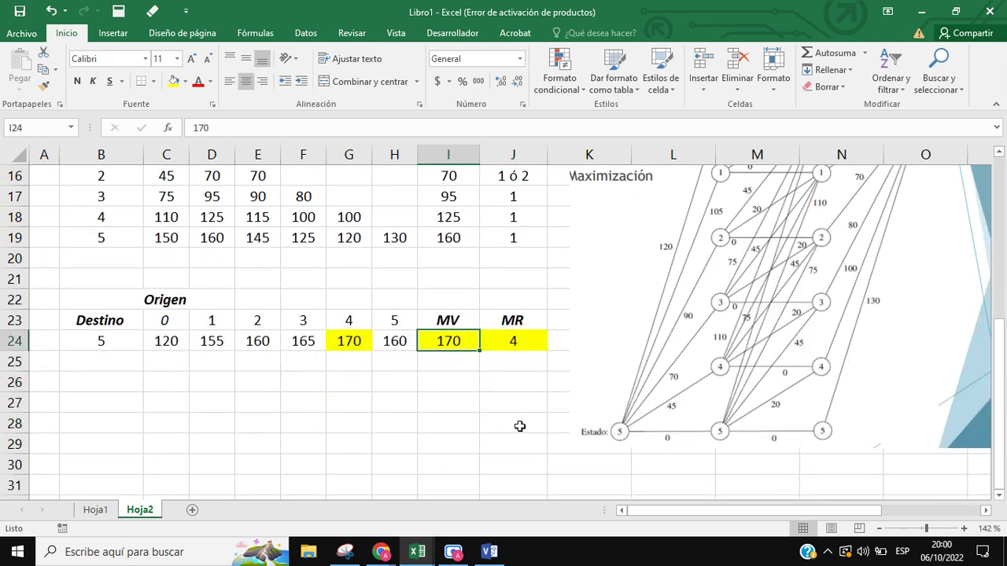
pyautogui.scroll(2, 576, 446)
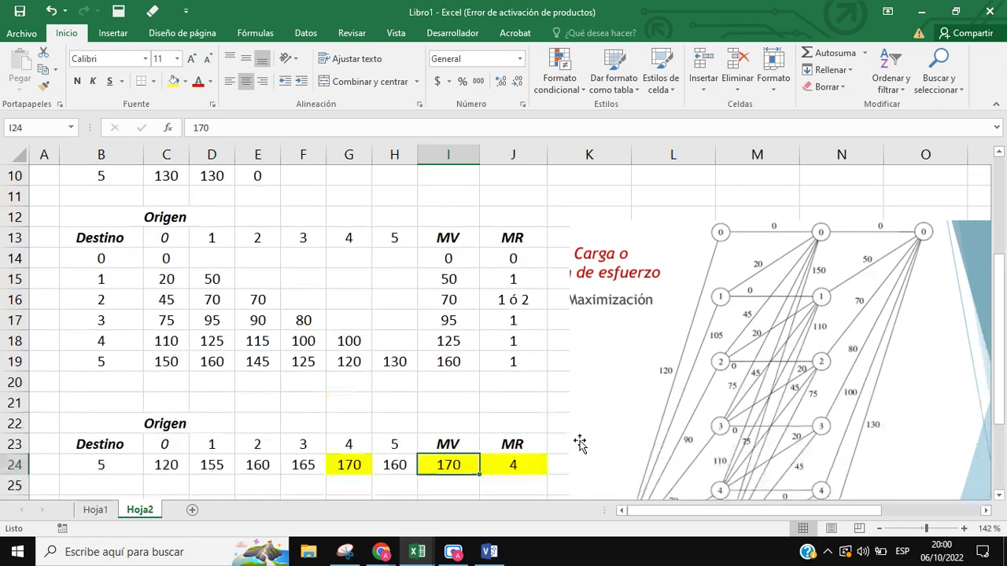
# Enter the final state 5 in B28 as the start of the optimal route and center it.
pyautogui.scroll(-2, 612, 430)
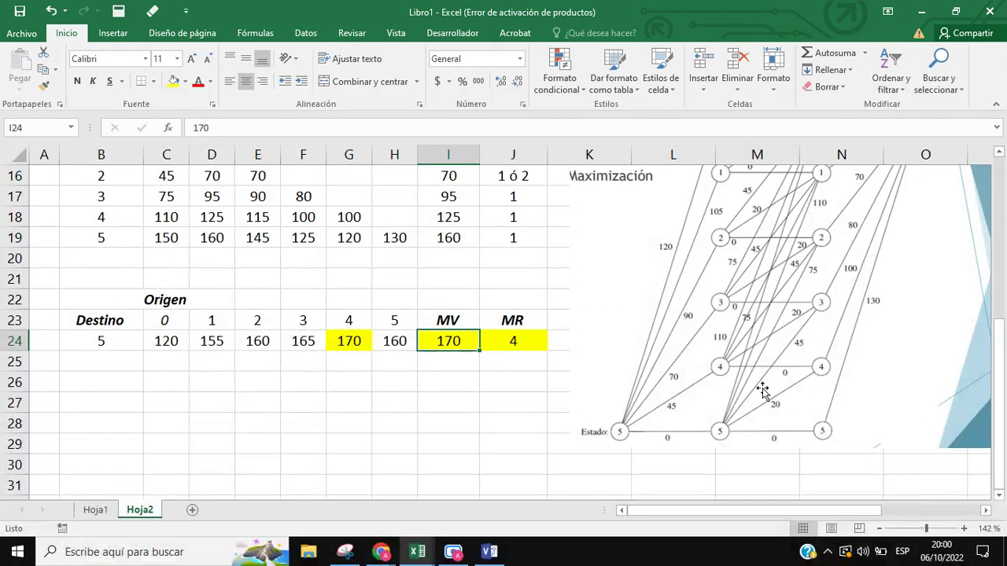
pyautogui.click(105, 417)
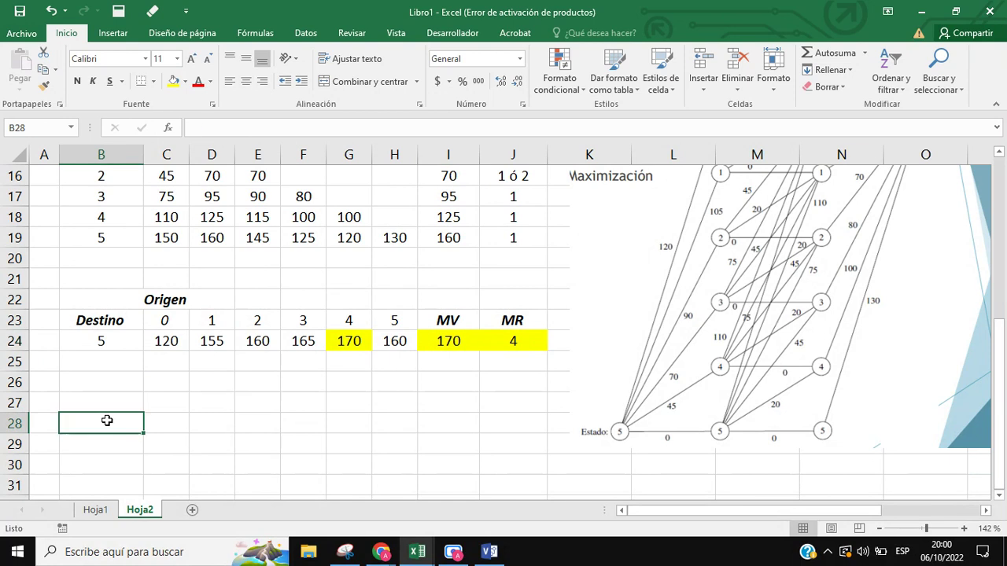
pyautogui.write('5')
pyautogui.click(161, 460)
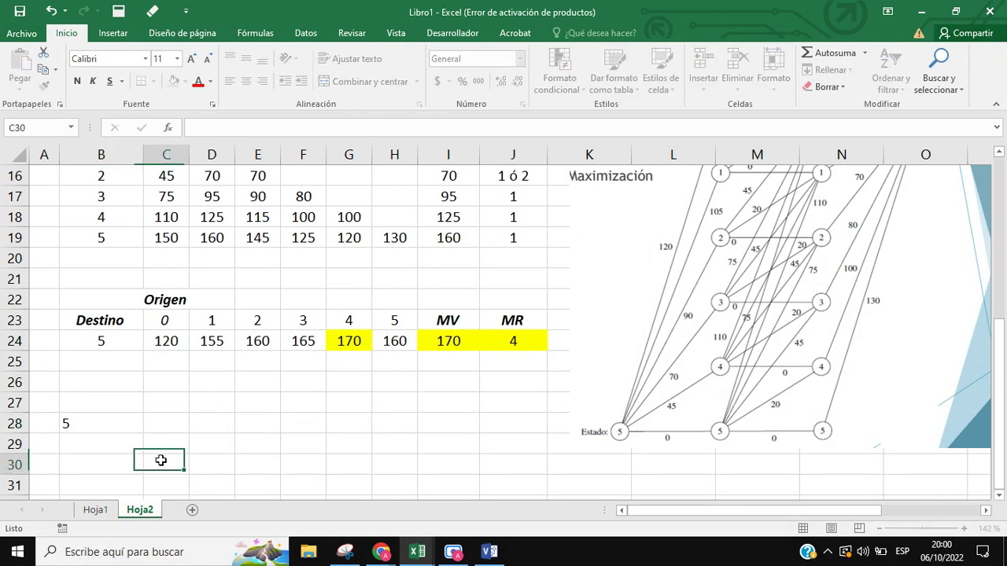
pyautogui.click(131, 423)
pyautogui.click(246, 81)
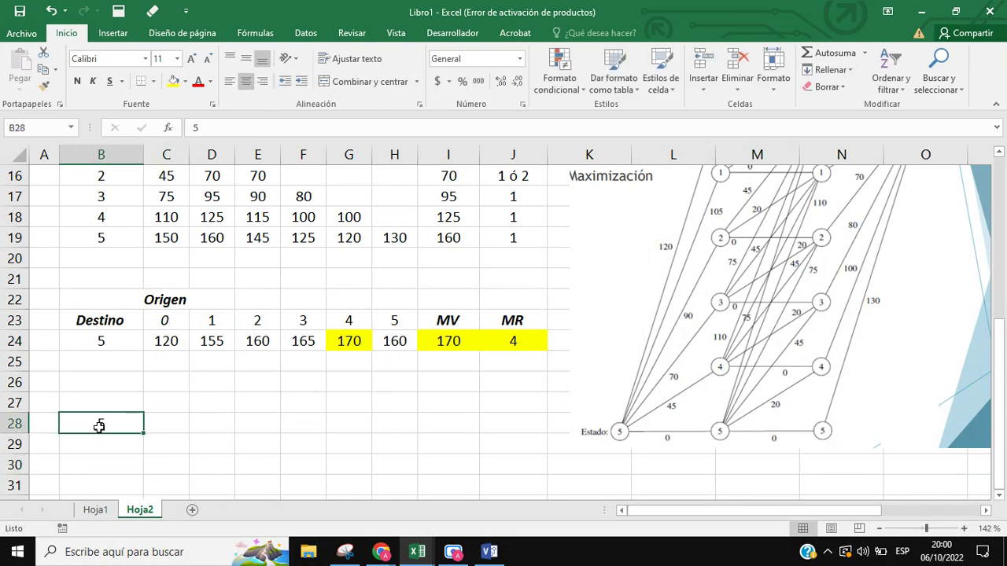
# Enter 4, the MR of the third table, as the second route node in C28 and center B28:H28.
pyautogui.click(512, 346)
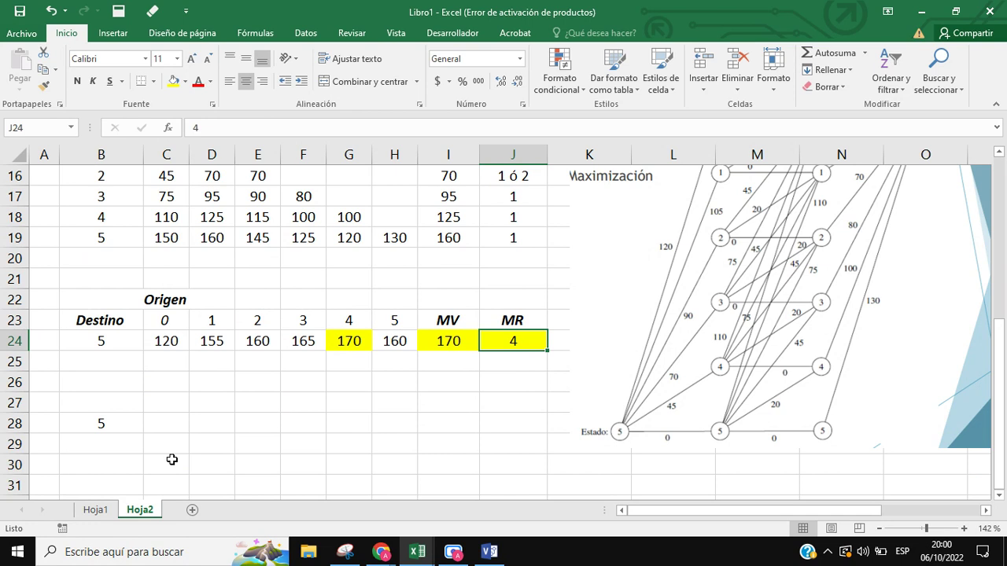
pyautogui.click(170, 423)
pyautogui.write('4')
pyautogui.click(206, 460)
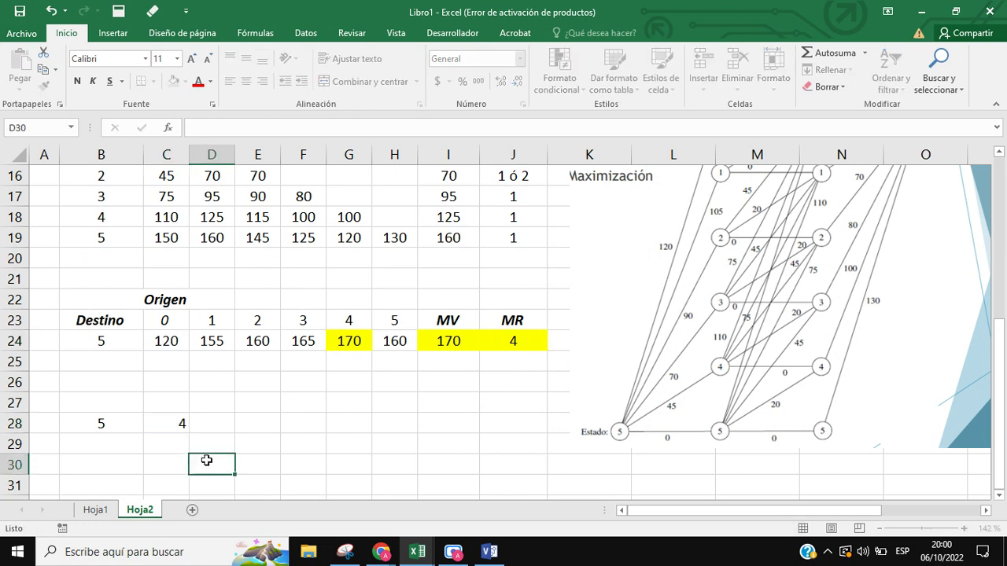
pyautogui.click(180, 427)
pyautogui.moveTo(139, 424); pyautogui.dragTo(397, 423)
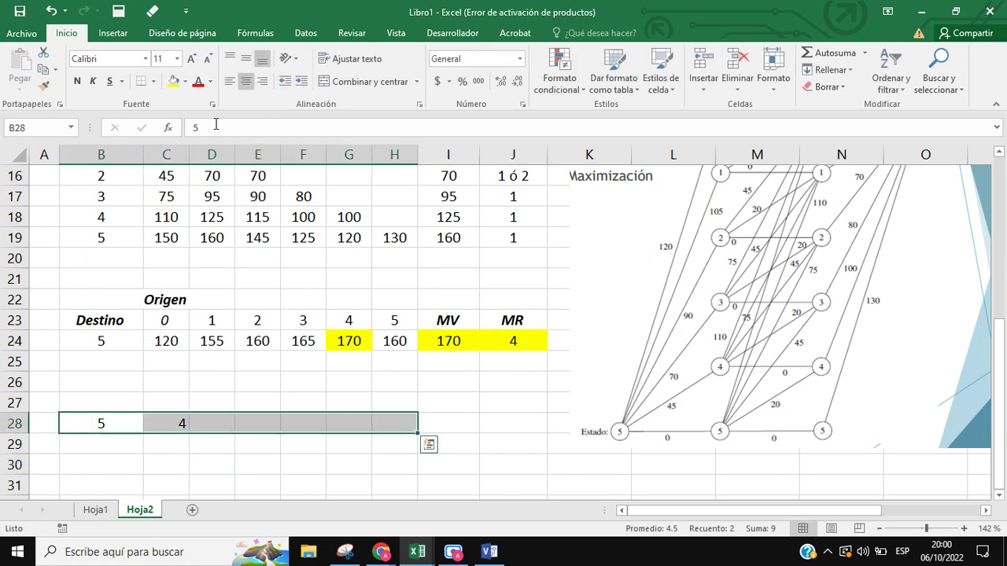
pyautogui.click(246, 82)
pyautogui.hotkey('ctrl', 'z')
pyautogui.click(259, 463)
# Enter 1 in D28 as the third route node, using the MR of destination 4 in the second table.
pyautogui.click(536, 345)
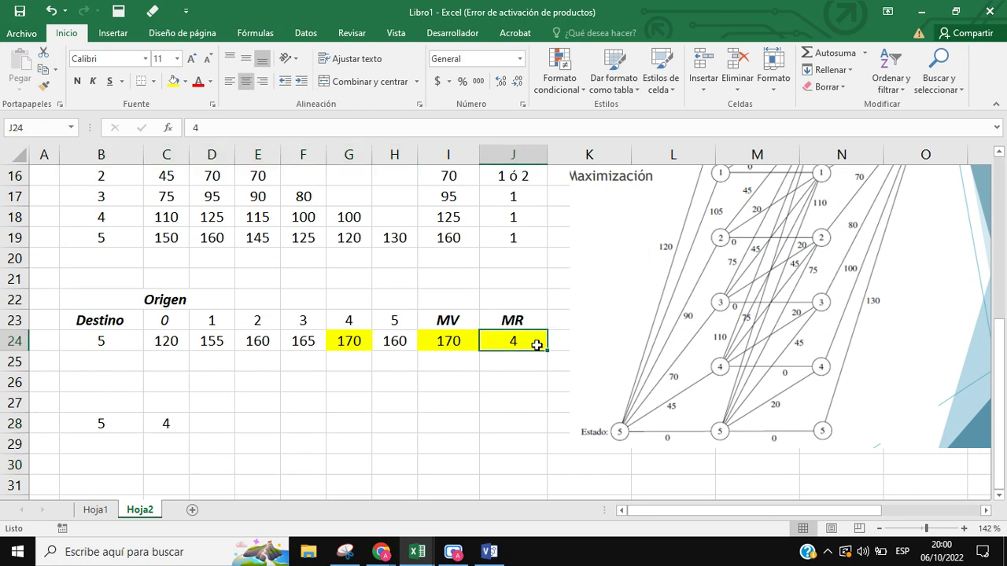
pyautogui.scroll(1, 553, 463)
pyautogui.click(131, 279)
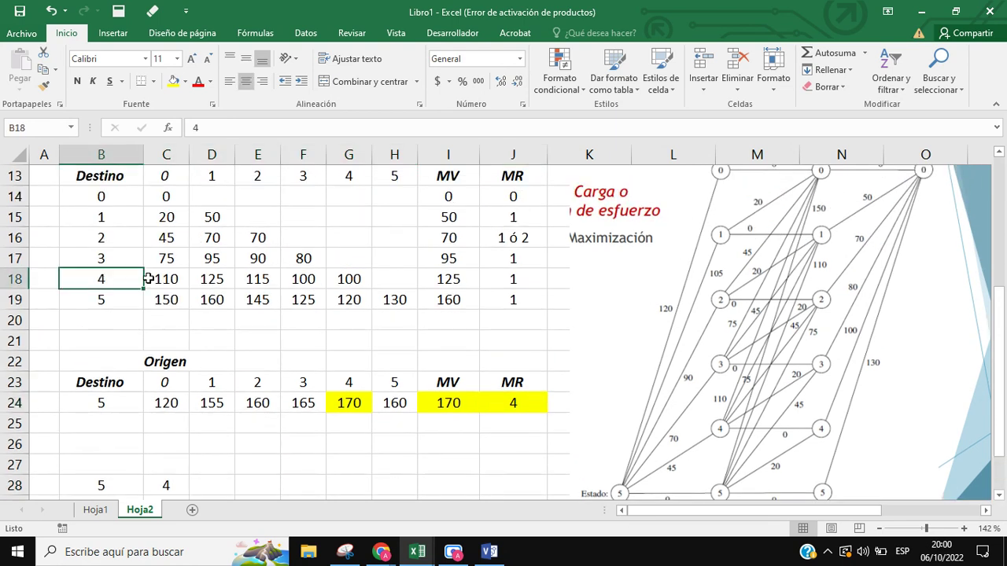
pyautogui.moveTo(149, 278); pyautogui.dragTo(512, 278)
pyautogui.click(512, 279)
pyautogui.scroll(-1, 259, 434)
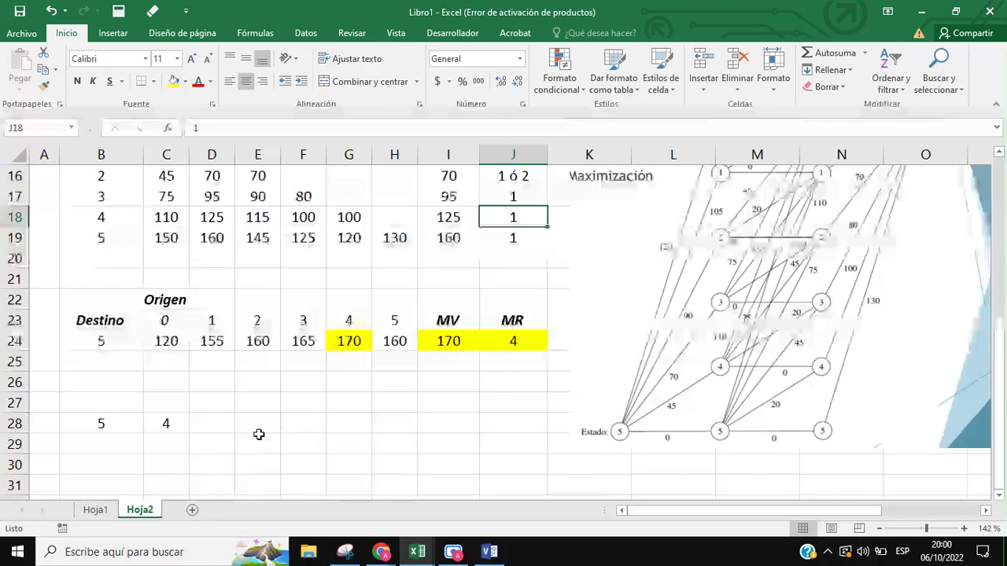
pyautogui.click(210, 425)
pyautogui.write('1')
pyautogui.click(330, 441)
# Enter 0 in E28 as the last route node, using the MR of destination 1 in the first table.
pyautogui.scroll(1, 641, 338)
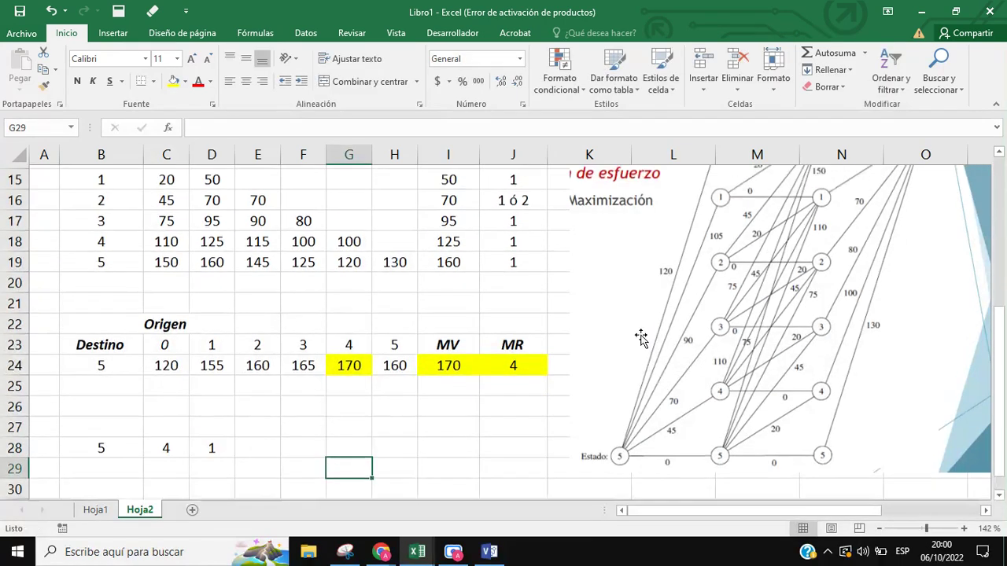
pyautogui.scroll(5, 641, 338)
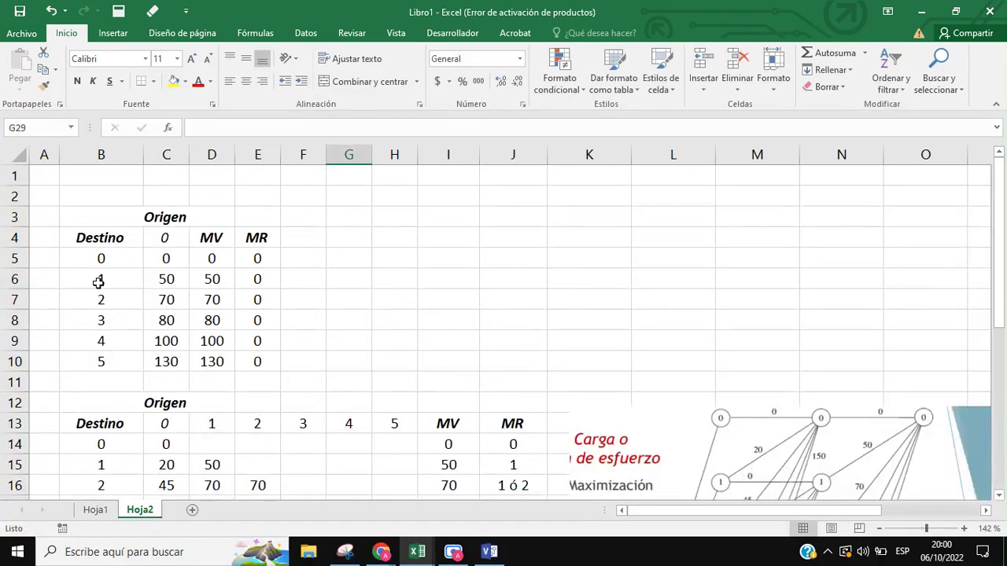
pyautogui.moveTo(98, 282); pyautogui.dragTo(260, 280)
pyautogui.scroll(-5, 398, 472)
pyautogui.click(268, 431)
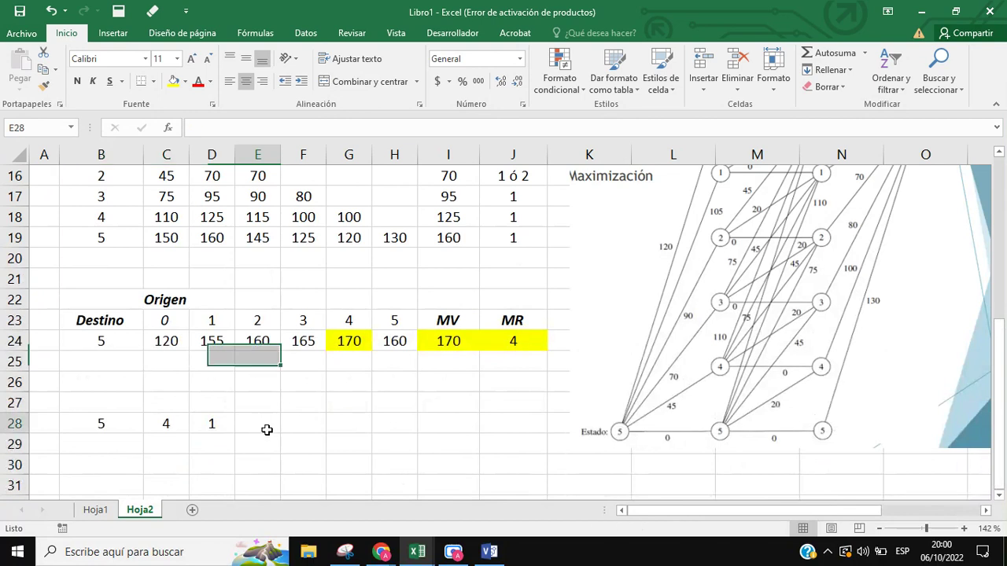
pyautogui.write('0')
pyautogui.click(259, 481)
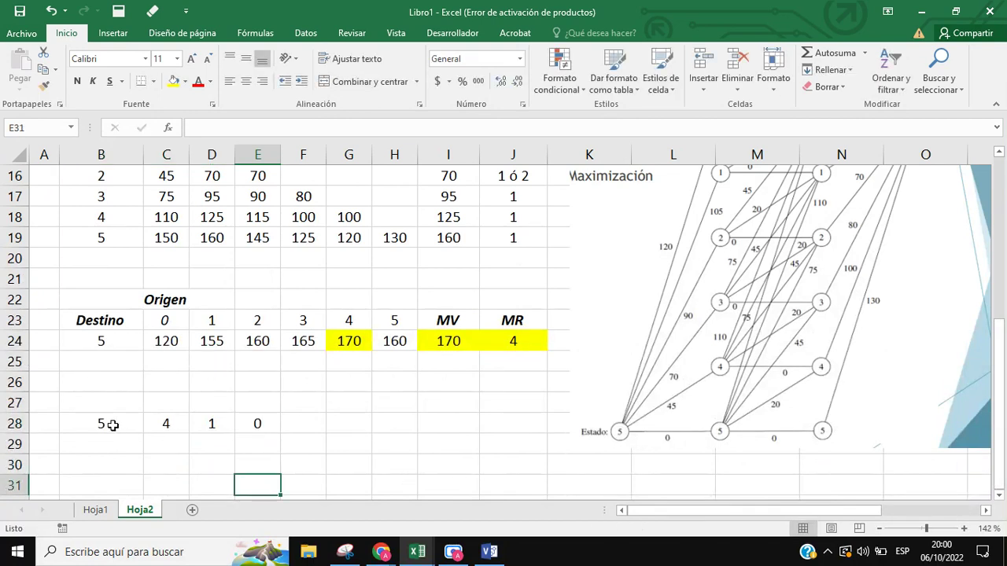
# Enter the label País 1 in B30 and fill the series down to País 3 in B32.
pyautogui.scroll(-1, 118, 420)
pyautogui.click(133, 412)
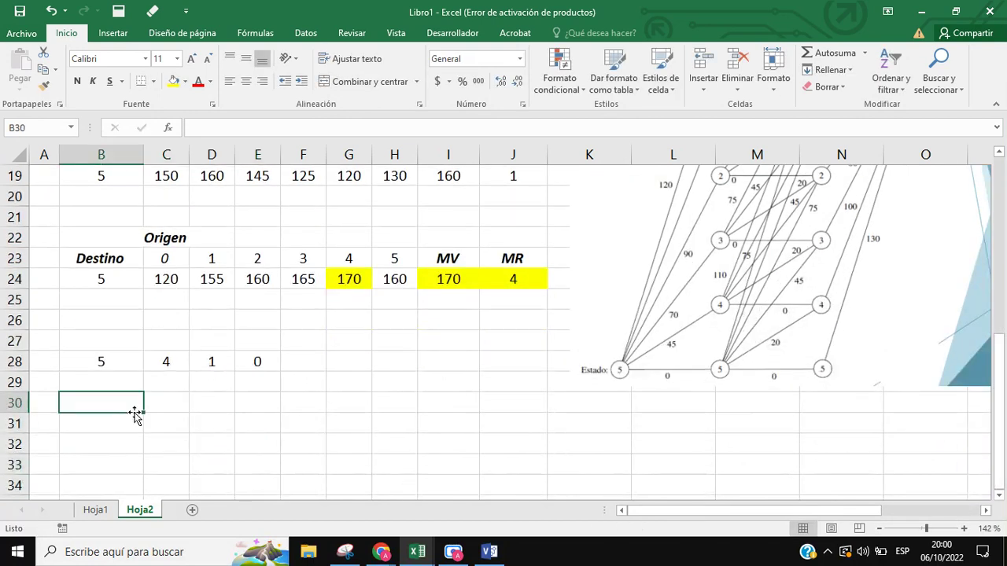
pyautogui.write('P')
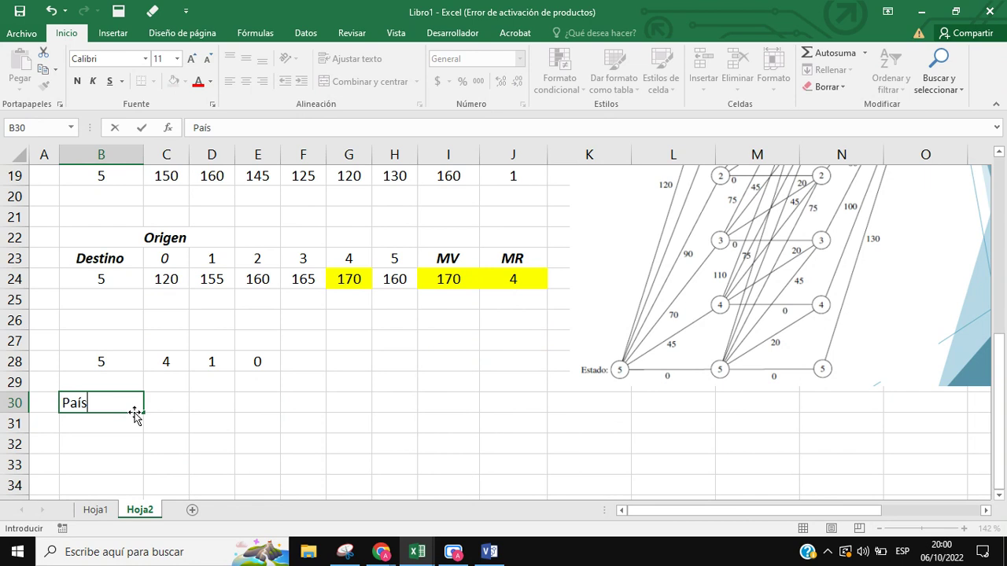
pyautogui.write('aís 1')
pyautogui.press('Return')
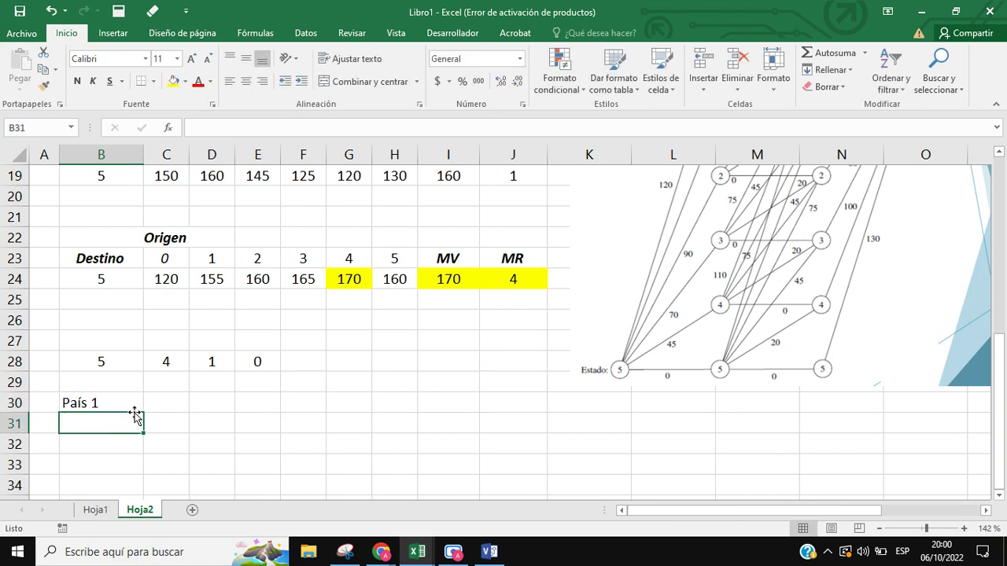
pyautogui.moveTo(132, 403); pyautogui.dragTo(142, 452)
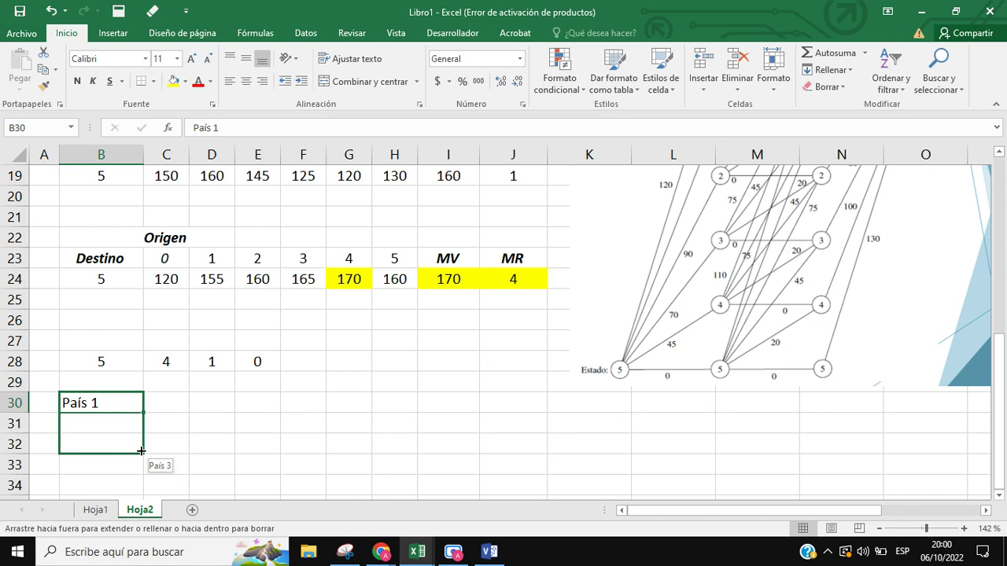
# Enter the brigade allocations 1, 3 and 1 for País 1 to País 3 in C30:C32 and center them.
pyautogui.click(162, 406)
pyautogui.click(129, 366)
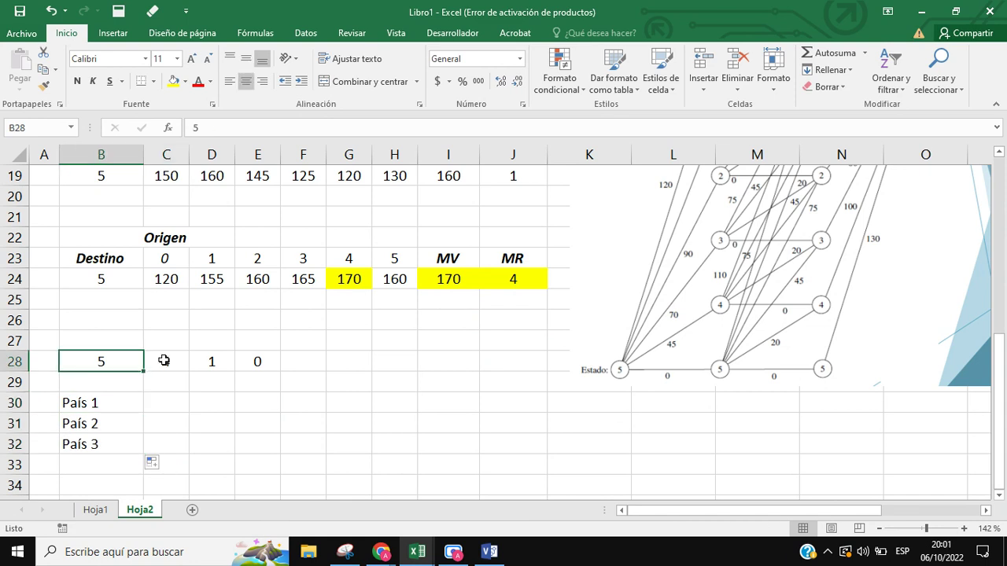
pyautogui.click(165, 360)
pyautogui.press('Down')
pyautogui.press('Down')
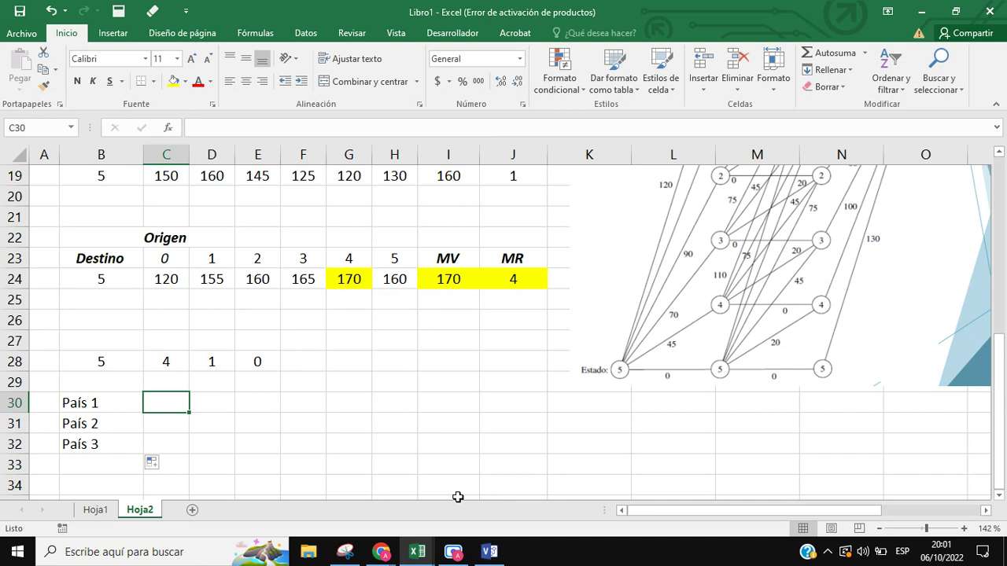
pyautogui.write('1')
pyautogui.press('Return')
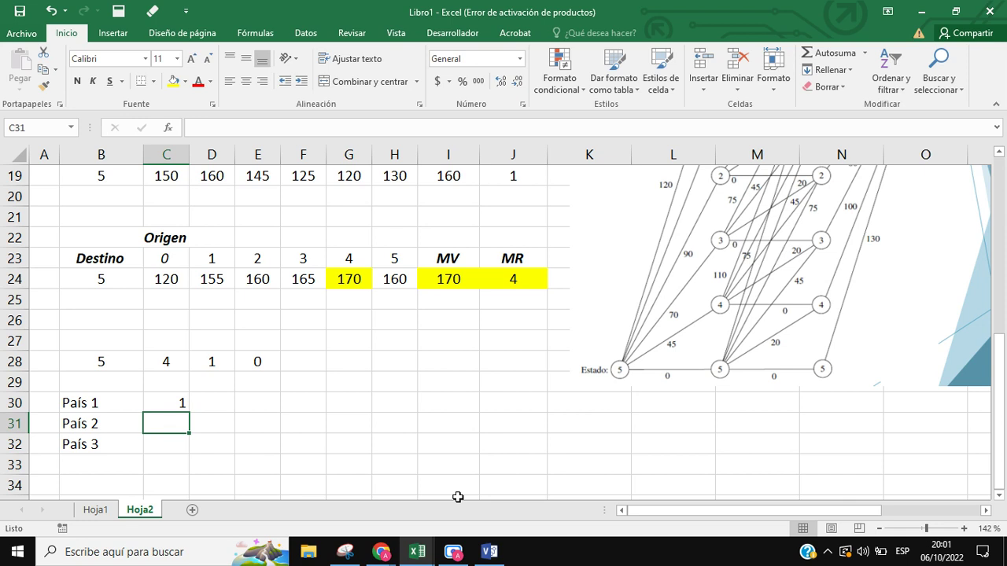
pyautogui.write('3')
pyautogui.press('Return')
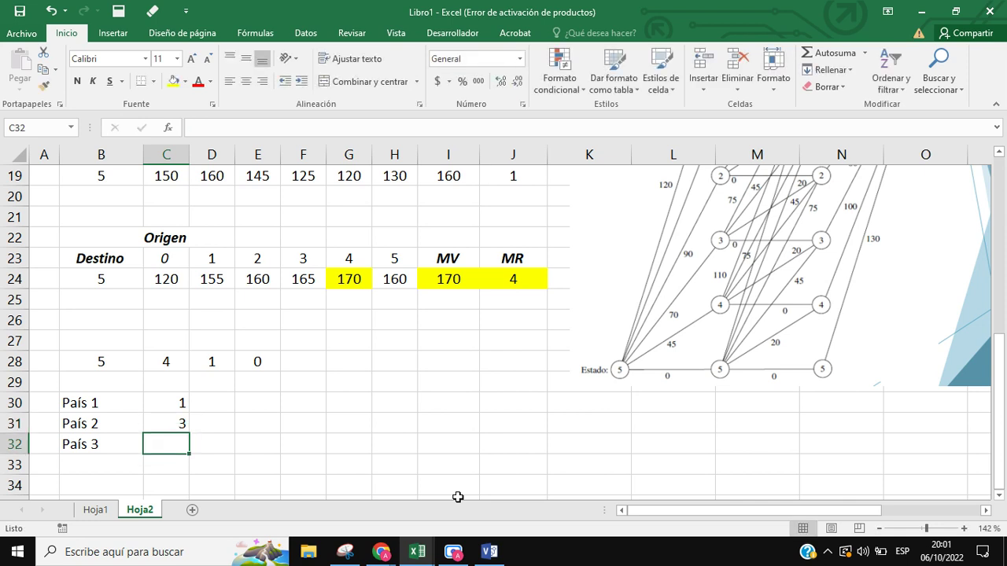
pyautogui.write('1')
pyautogui.press('Return')
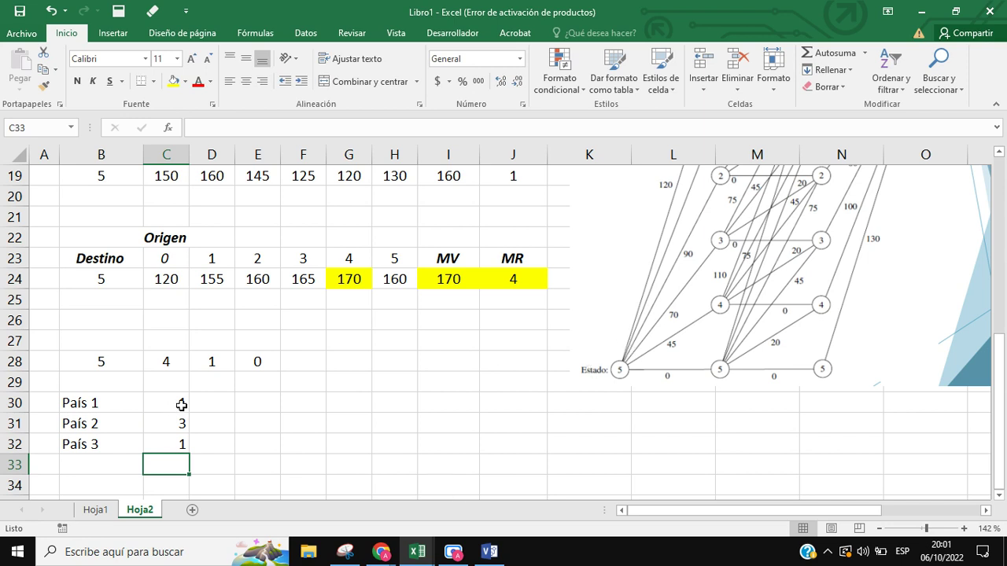
pyautogui.moveTo(182, 405); pyautogui.dragTo(176, 441)
pyautogui.click(246, 82)
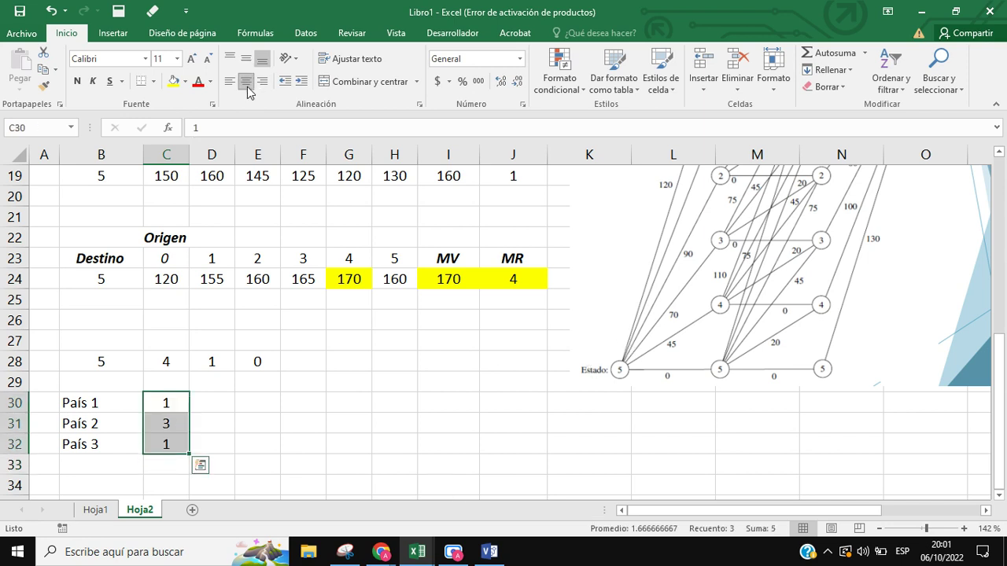
# Look up País 1's value for one brigade in Tabla 10.1 of the Chrome PDF and enter 45 in D30 of Libro1 in Excel.
pyautogui.click(417, 553)
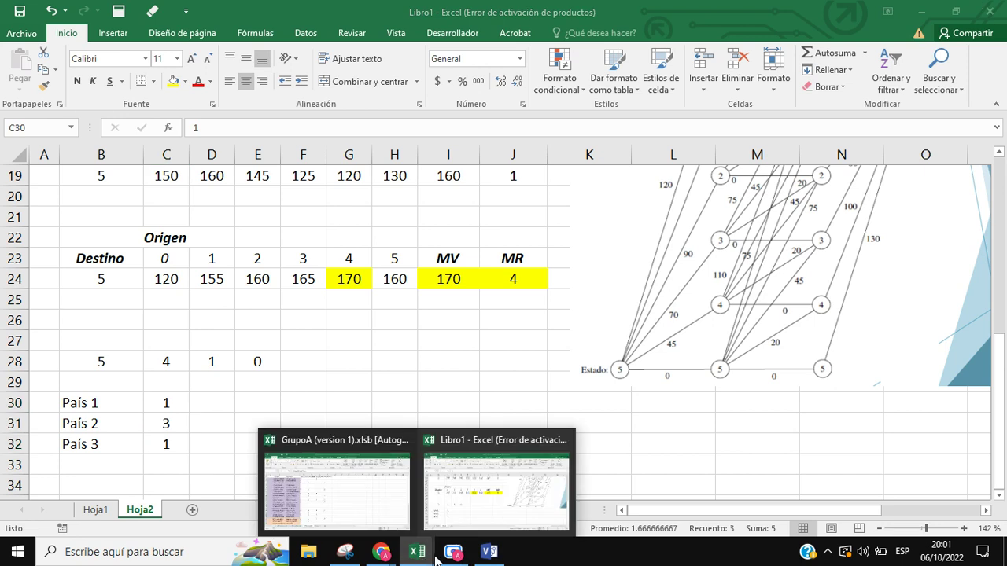
pyautogui.moveTo(380, 553)
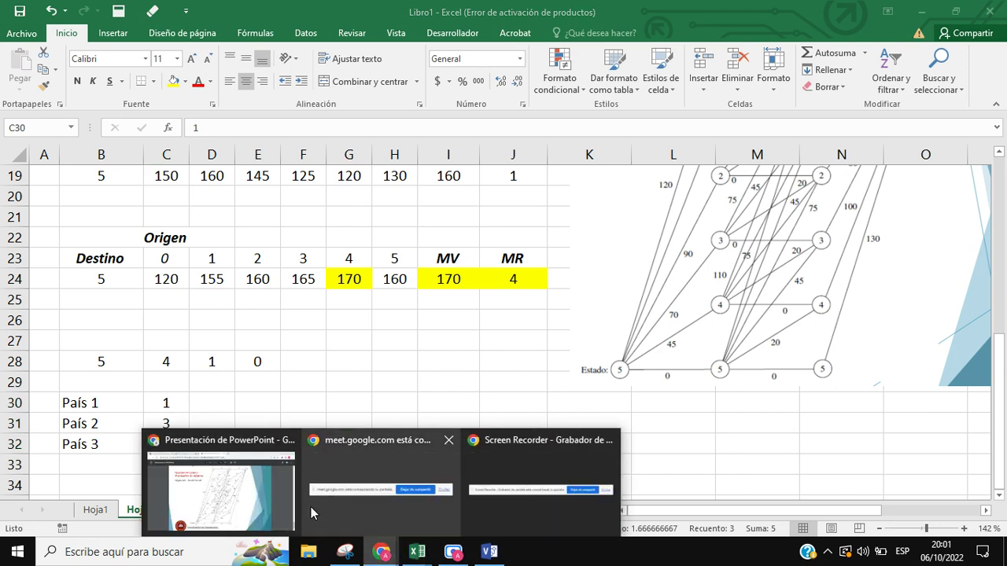
pyautogui.click(262, 504)
pyautogui.scroll(10, 590, 366)
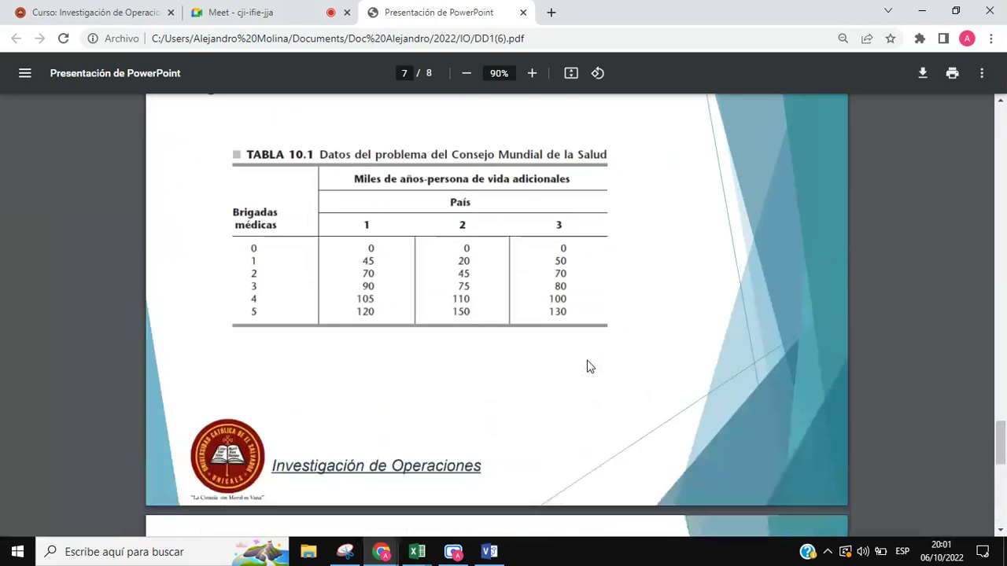
pyautogui.scroll(3, 590, 366)
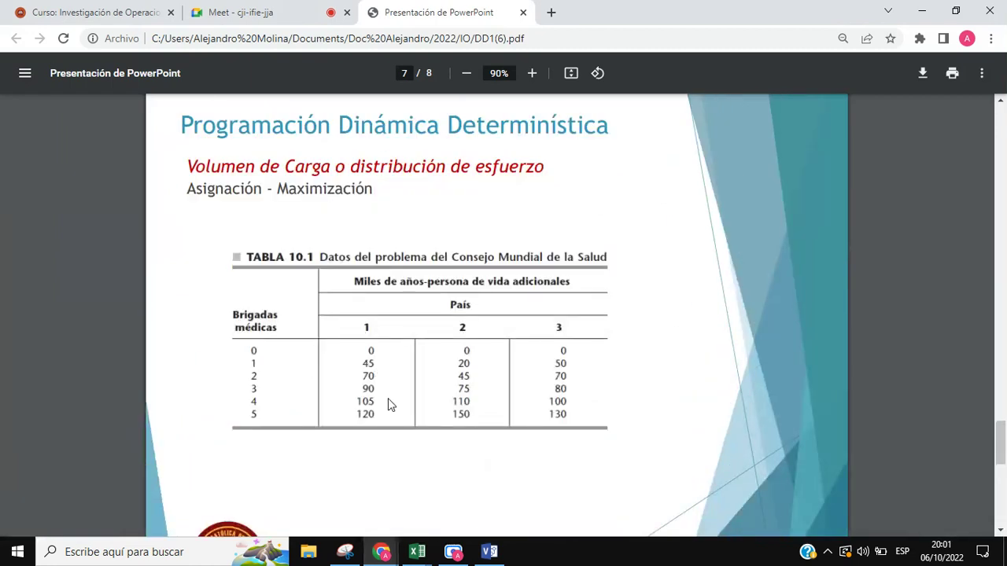
pyautogui.click(424, 548)
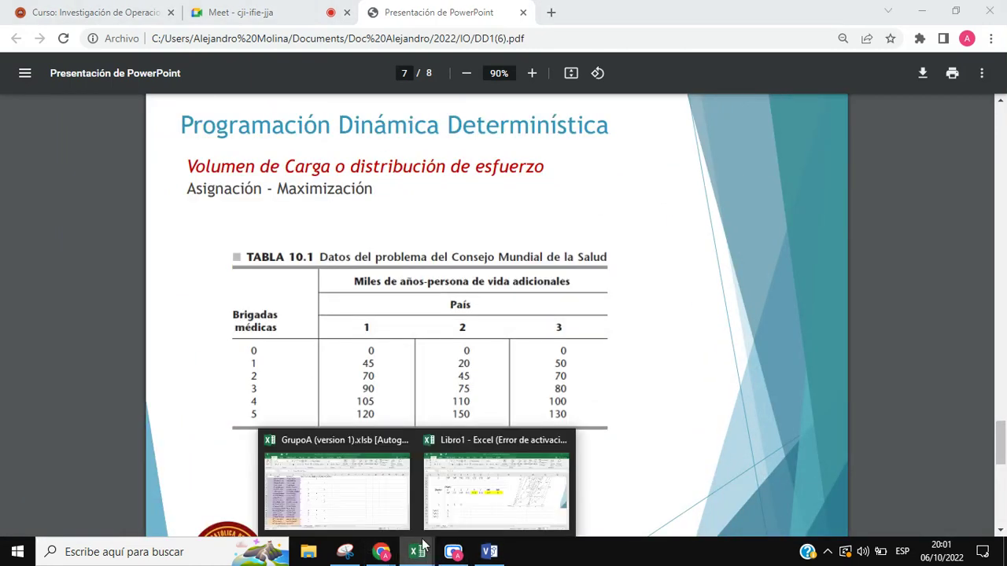
pyautogui.click(464, 504)
pyautogui.click(218, 402)
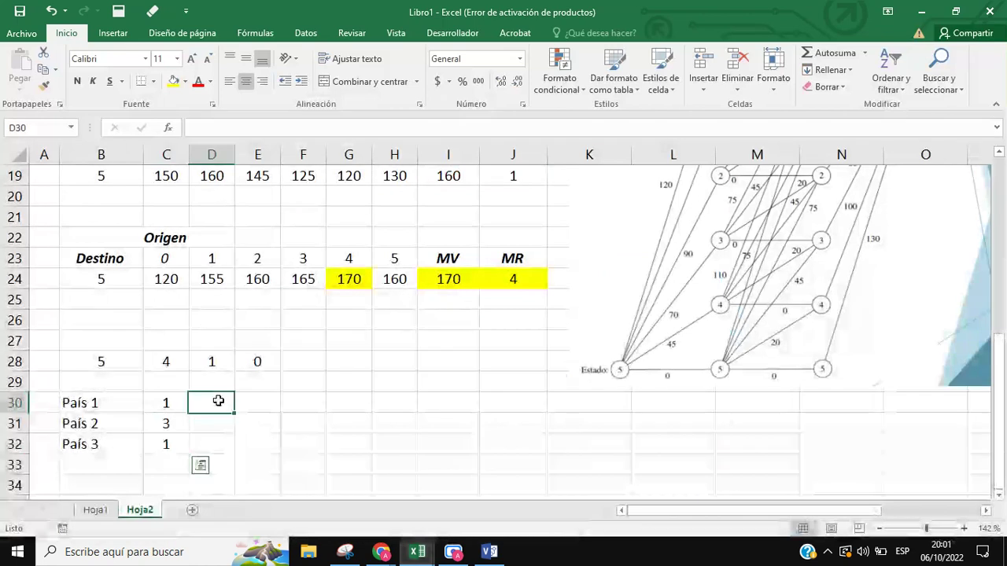
pyautogui.write('45')
pyautogui.press('Return')
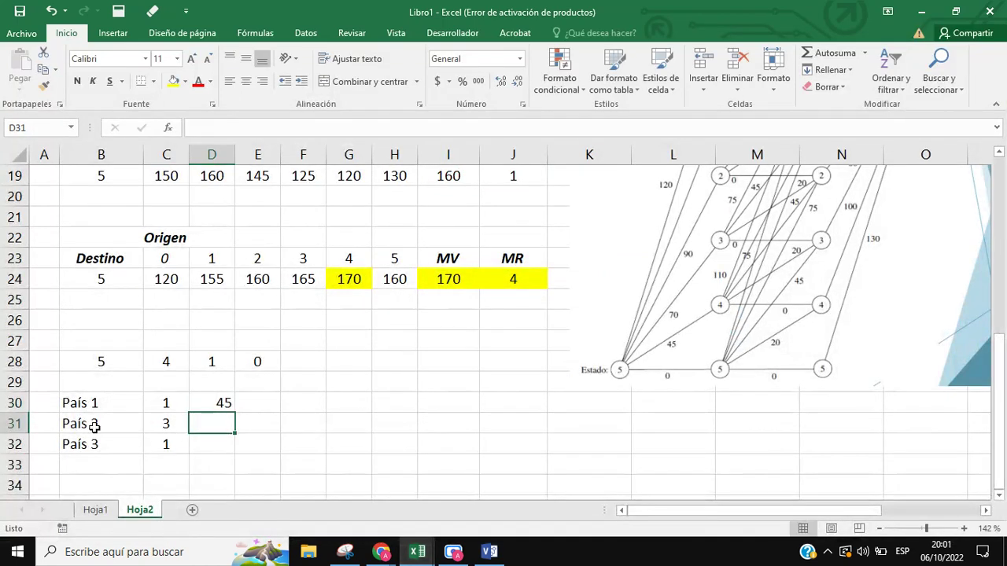
# Look up the País 2 and País 3 values in Tabla 10.1 of the Chrome PDF, then enter 75 in D31 and 50 in D32 of Libro1 in Excel.
pyautogui.click(417, 553)
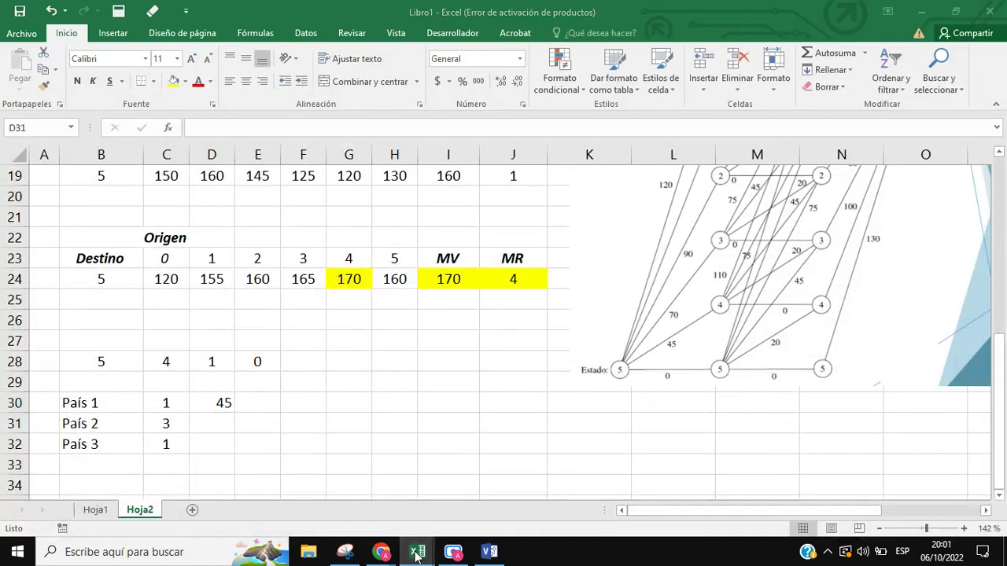
pyautogui.moveTo(417, 554)
pyautogui.moveTo(380, 553)
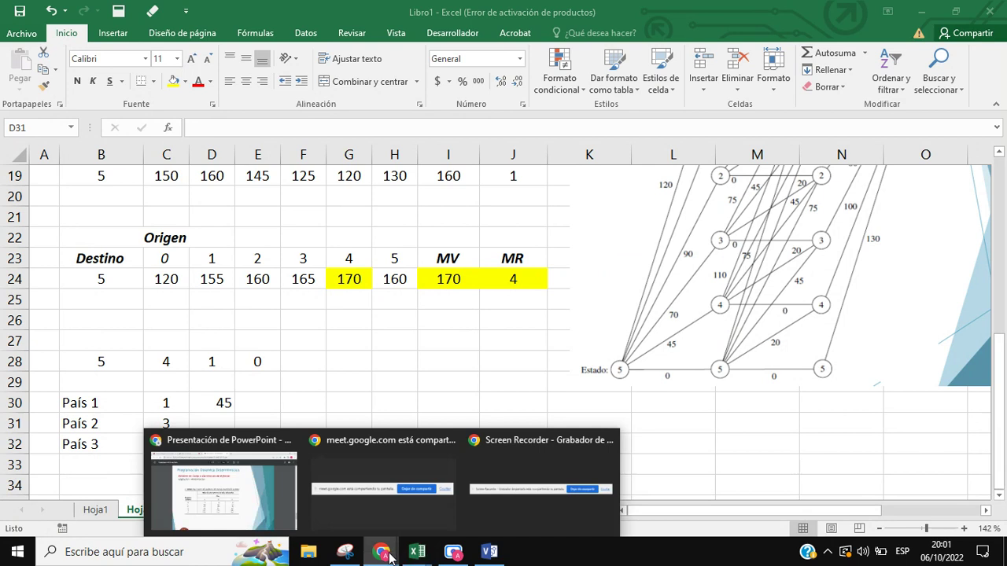
pyautogui.click(284, 501)
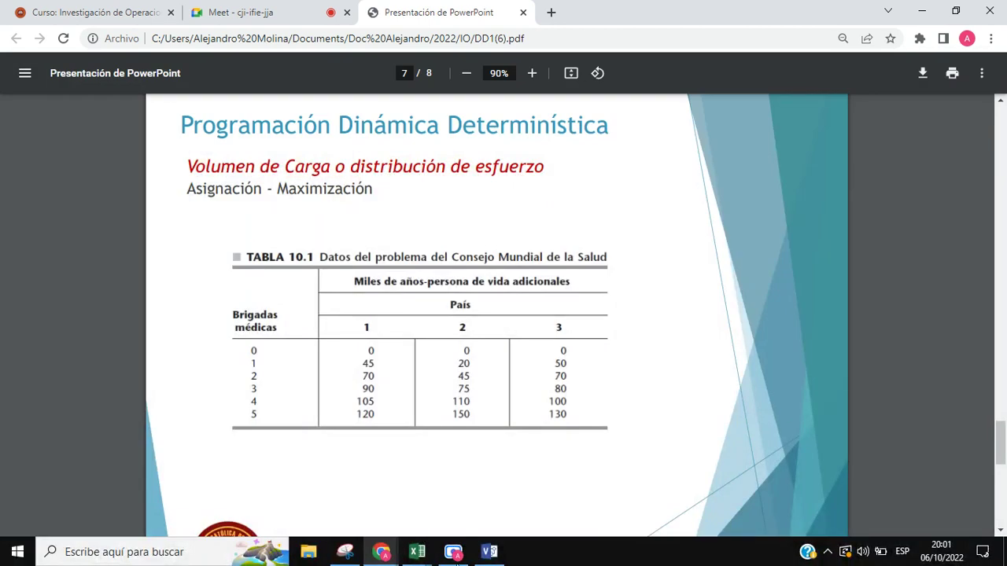
pyautogui.click(417, 553)
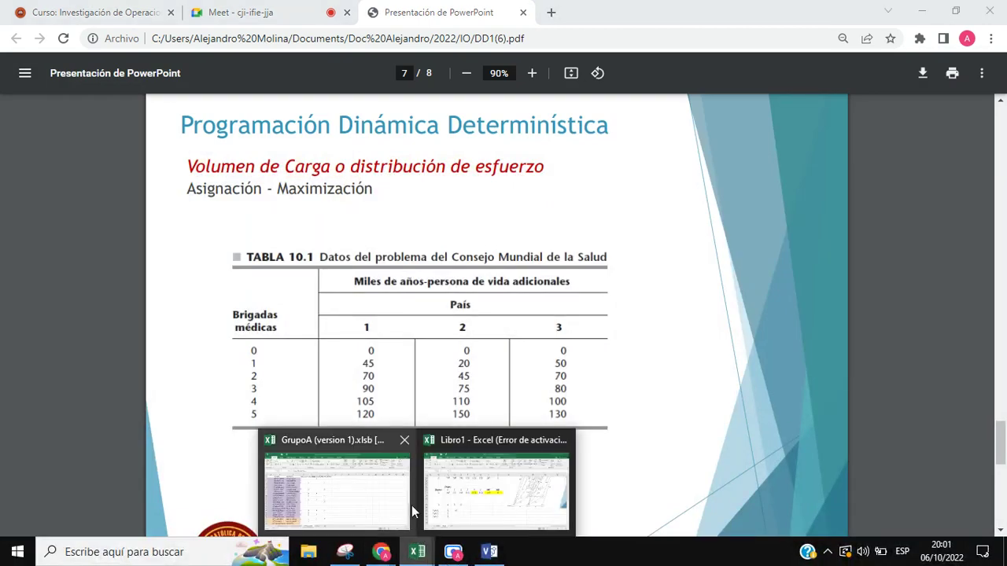
pyautogui.click(454, 507)
pyautogui.write('75')
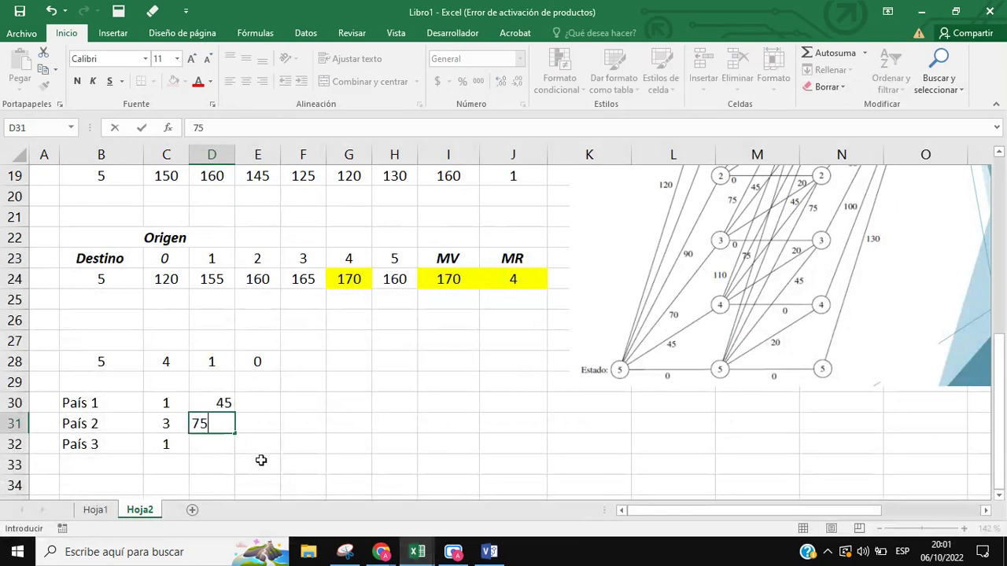
pyautogui.press('Return')
pyautogui.write('50')
pyautogui.click(338, 442)
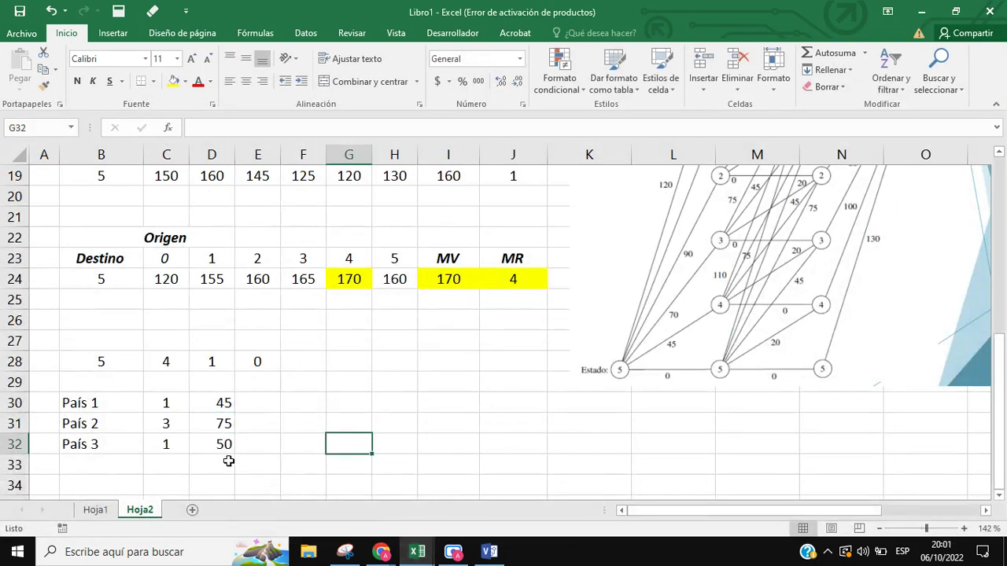
# Total the country values in D33 with =SUMA(D30:D32) and fill the cell yellow.
pyautogui.click(224, 464)
pyautogui.write('=')
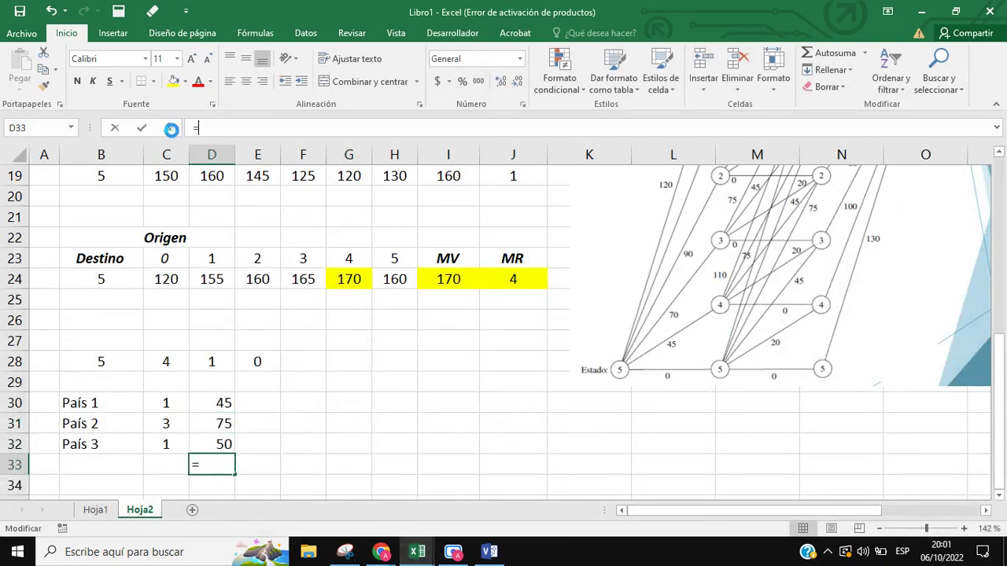
pyautogui.click(171, 129)
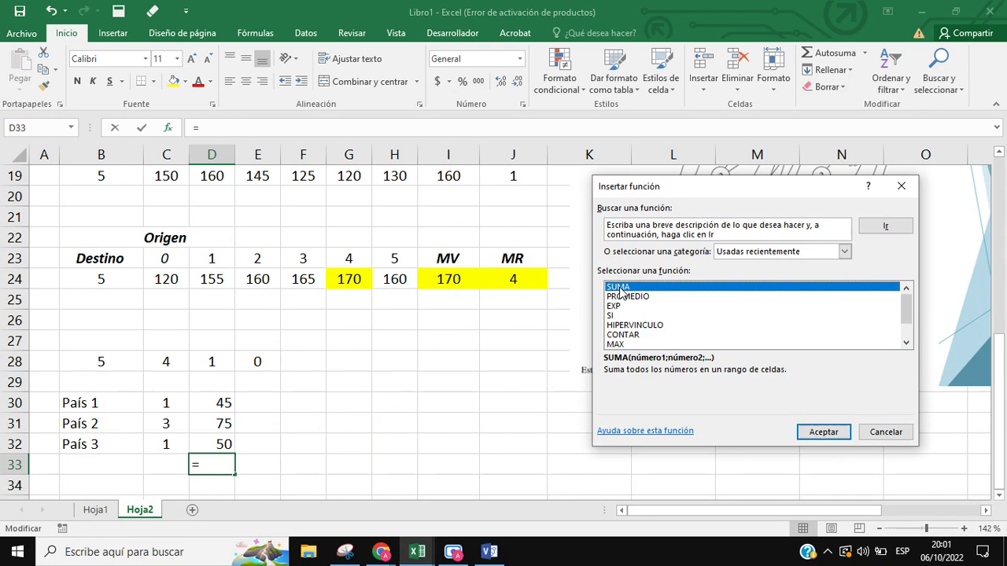
pyautogui.doubleClick(618, 287)
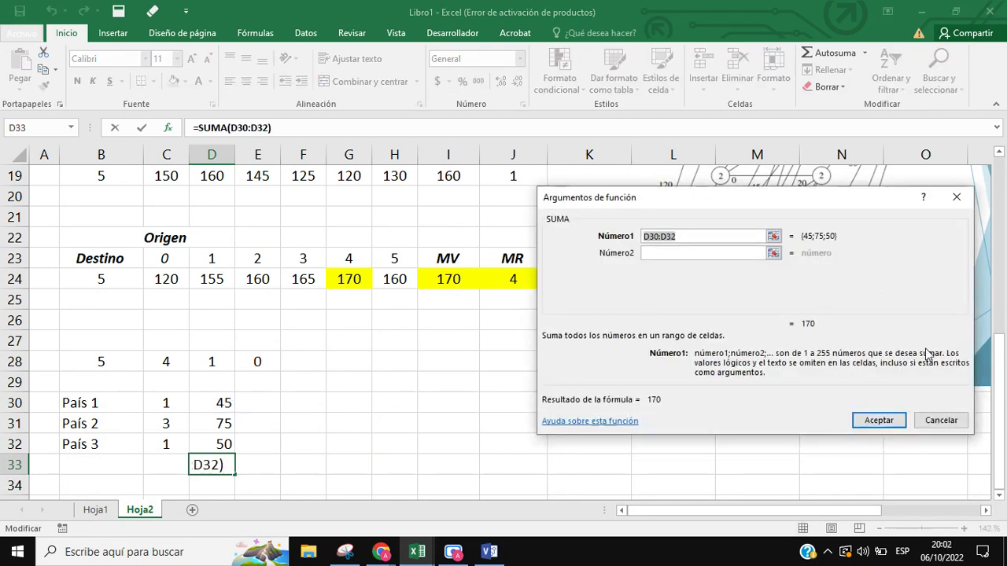
pyautogui.click(879, 422)
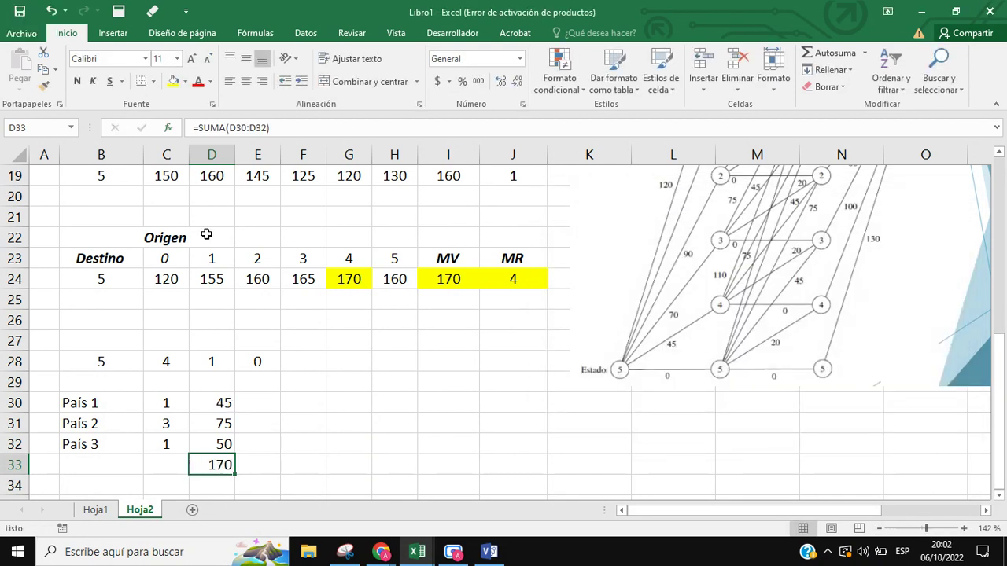
pyautogui.click(171, 80)
pyautogui.click(430, 430)
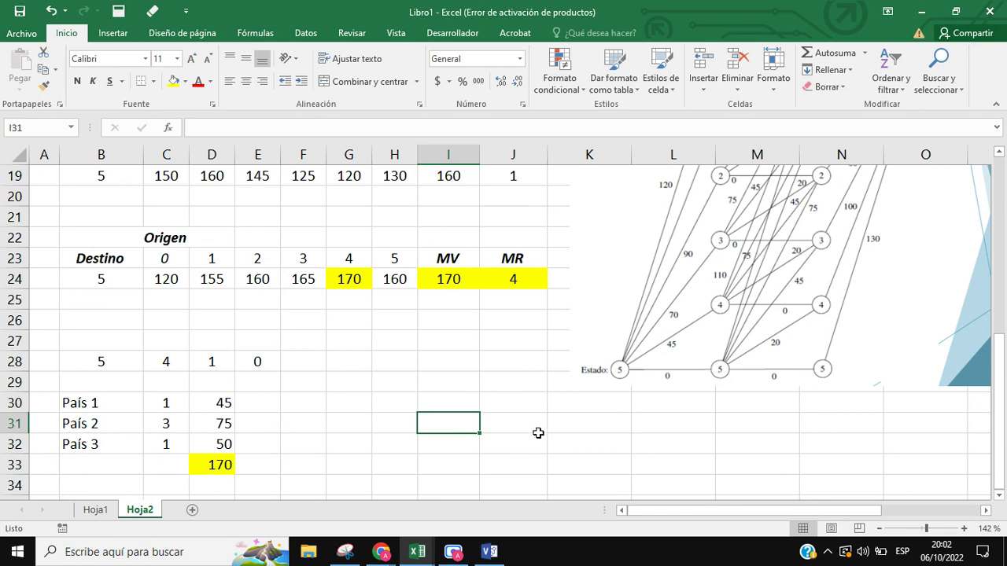
# Review the brigades assigned to each country in B30:C32 and the total in D33.
pyautogui.click(92, 405)
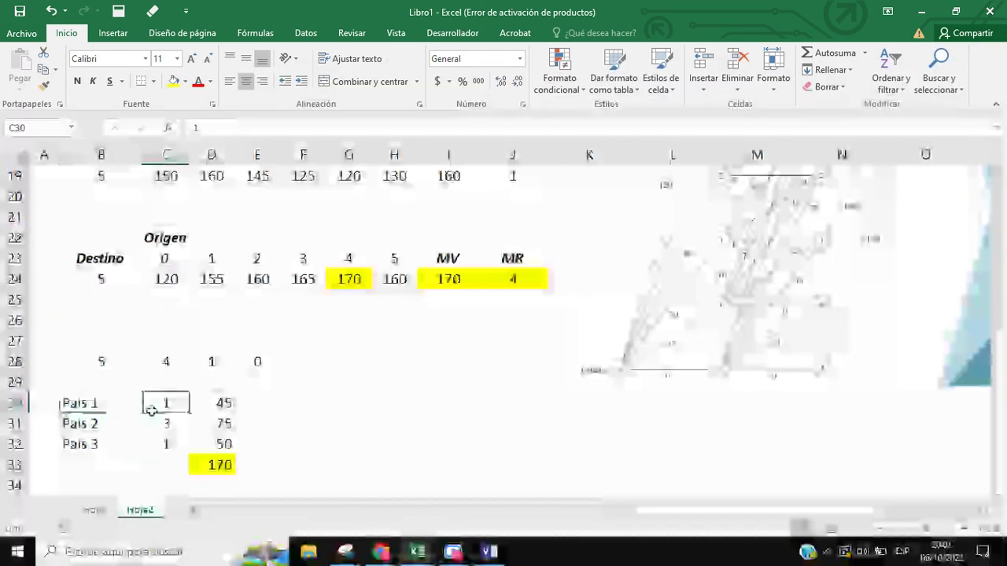
pyautogui.click(153, 421)
pyautogui.click(82, 443)
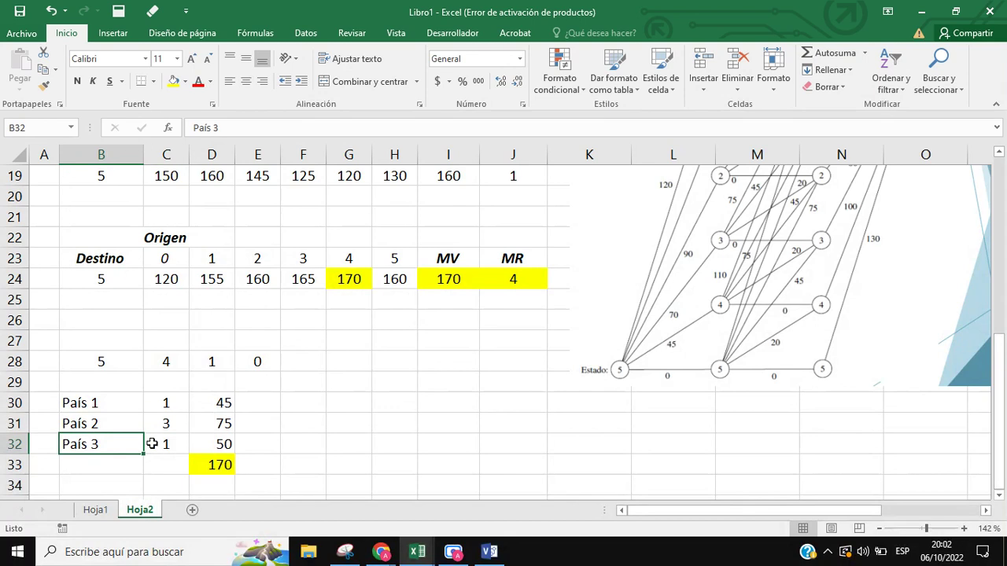
pyautogui.click(151, 443)
pyautogui.moveTo(211, 469); pyautogui.dragTo(236, 468)
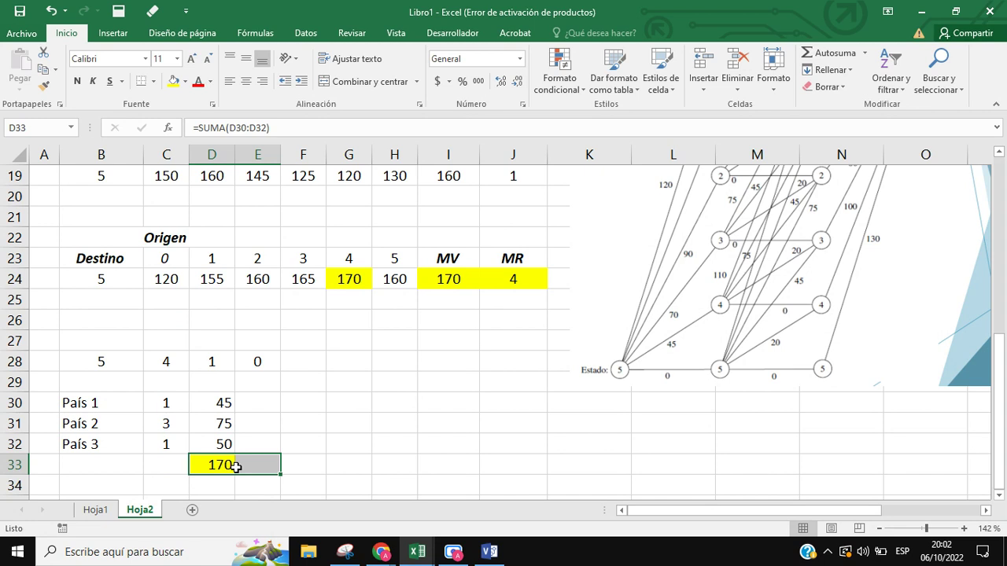
pyautogui.click(166, 400)
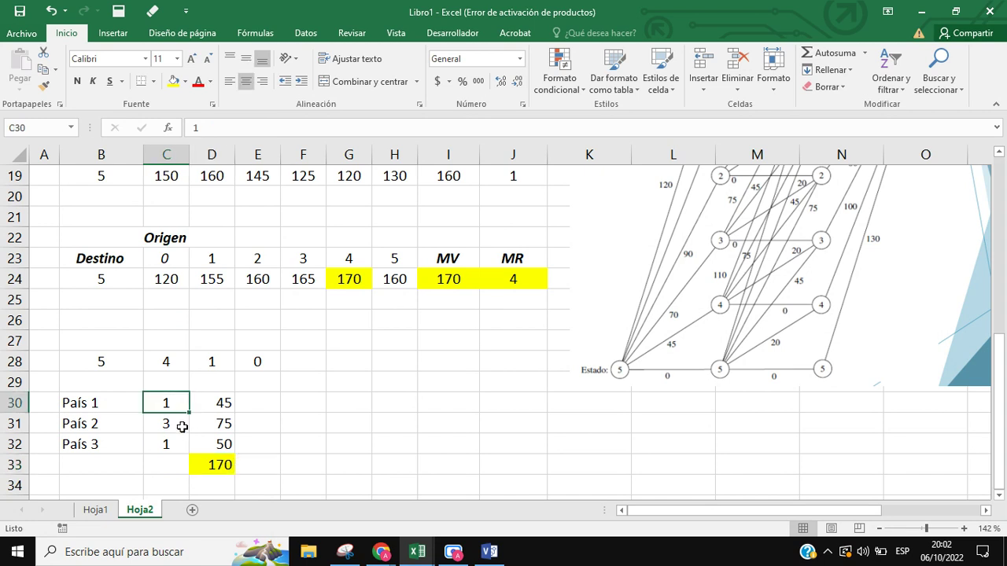
pyautogui.click(158, 423)
pyautogui.click(153, 443)
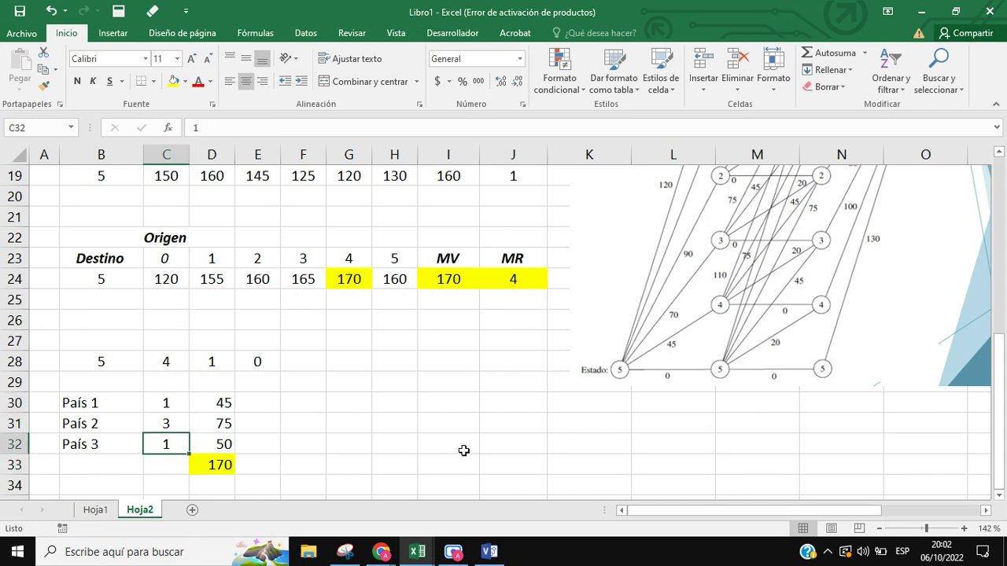
# Examine the optimal routes and network in Hoja1, and return to Hoja2 to examine the stage tables and network diagram.
pyautogui.click(95, 510)
pyautogui.scroll(-3, 558, 412)
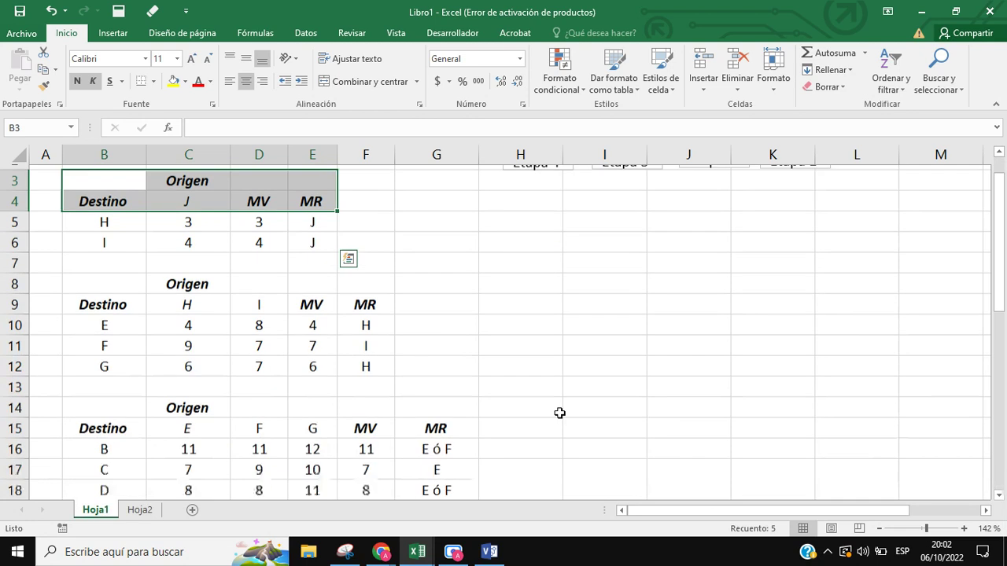
pyautogui.scroll(-4, 561, 423)
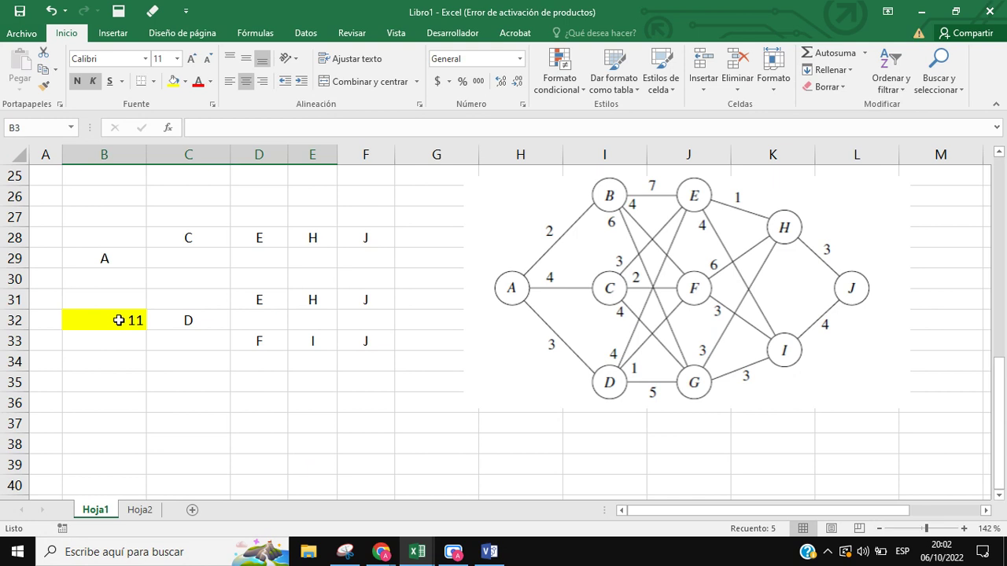
pyautogui.click(139, 510)
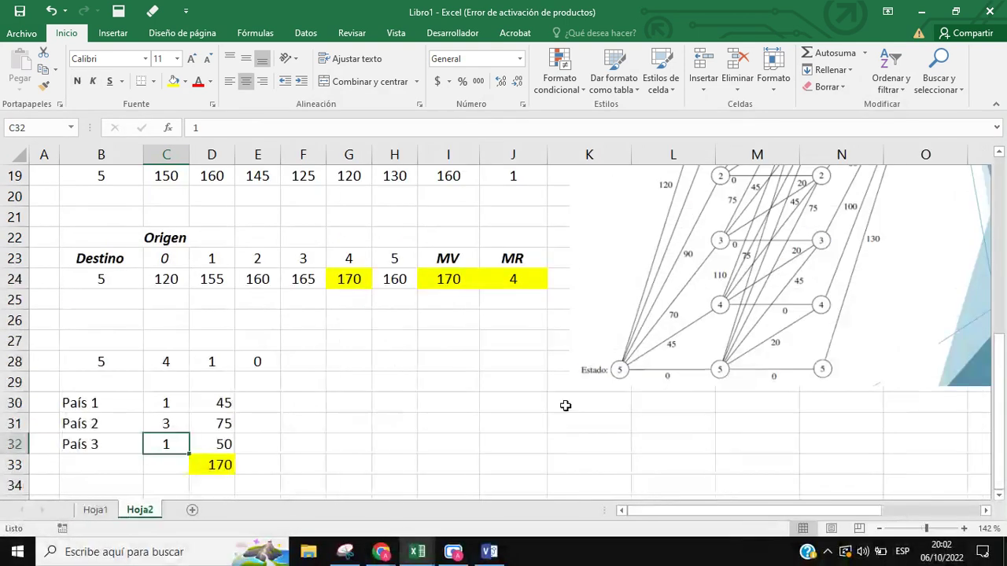
pyautogui.scroll(5, 729, 404)
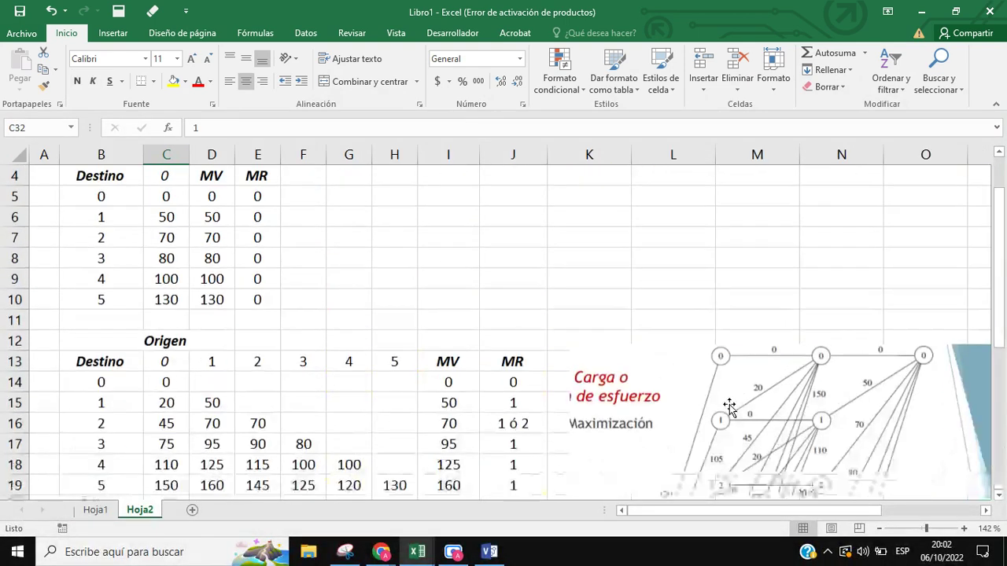
pyautogui.scroll(-4, 728, 405)
pyautogui.scroll(3, 729, 405)
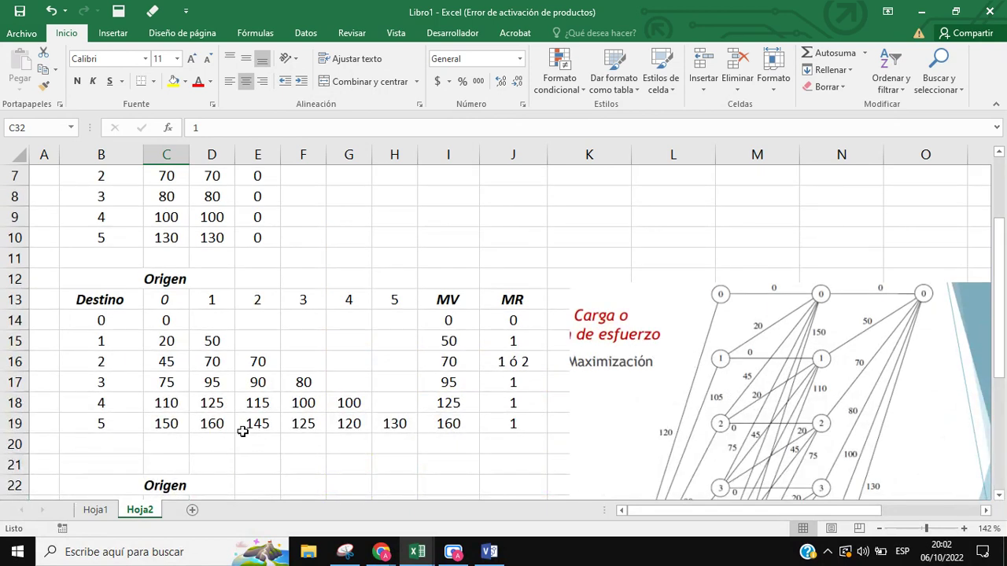
# Switch to the presentation PDF in Chrome and review the page 8 network and Tabla 10.1 on page 7.
pyautogui.moveTo(380, 555)
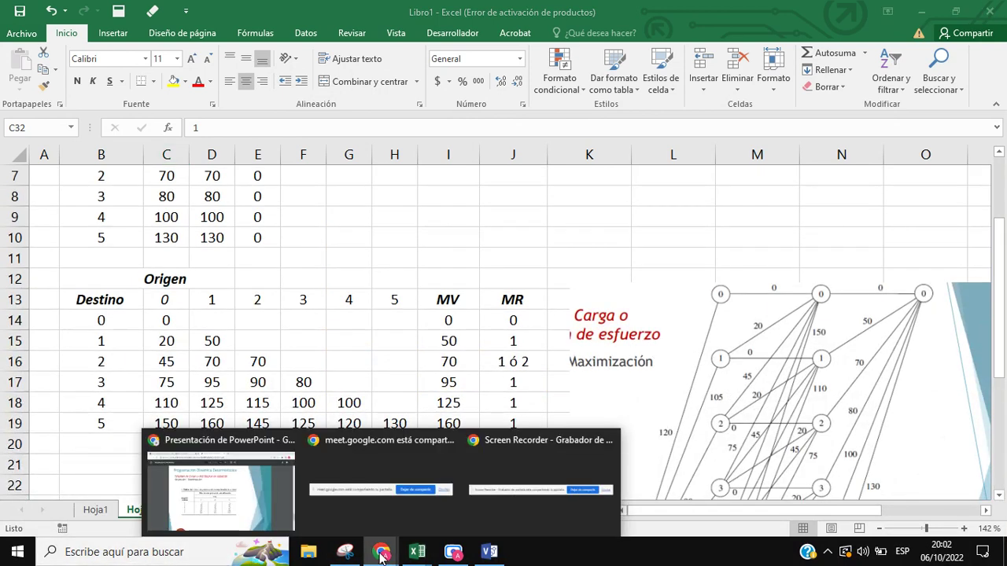
pyautogui.click(228, 507)
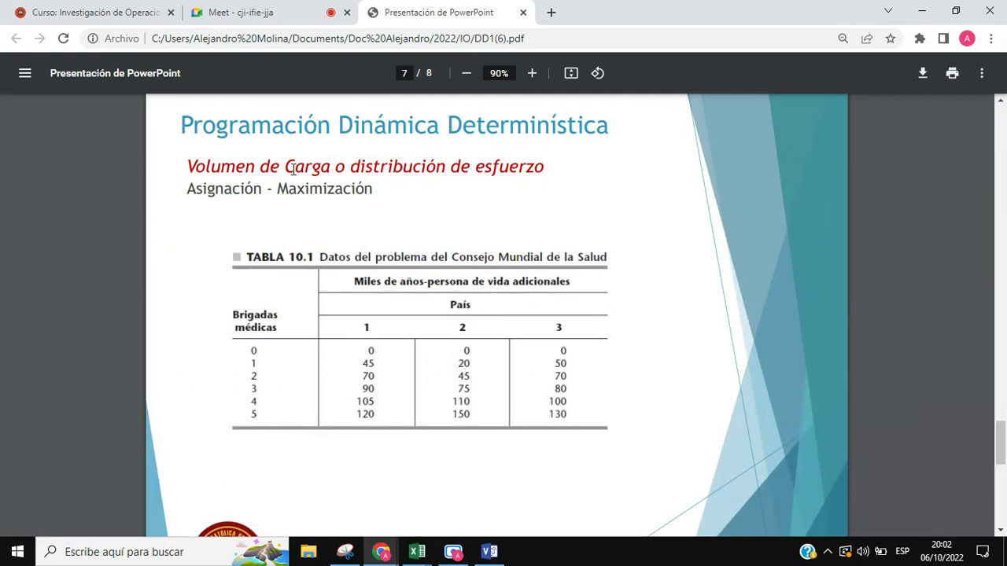
pyautogui.scroll(-1, 626, 370)
pyautogui.scroll(-6, 633, 417)
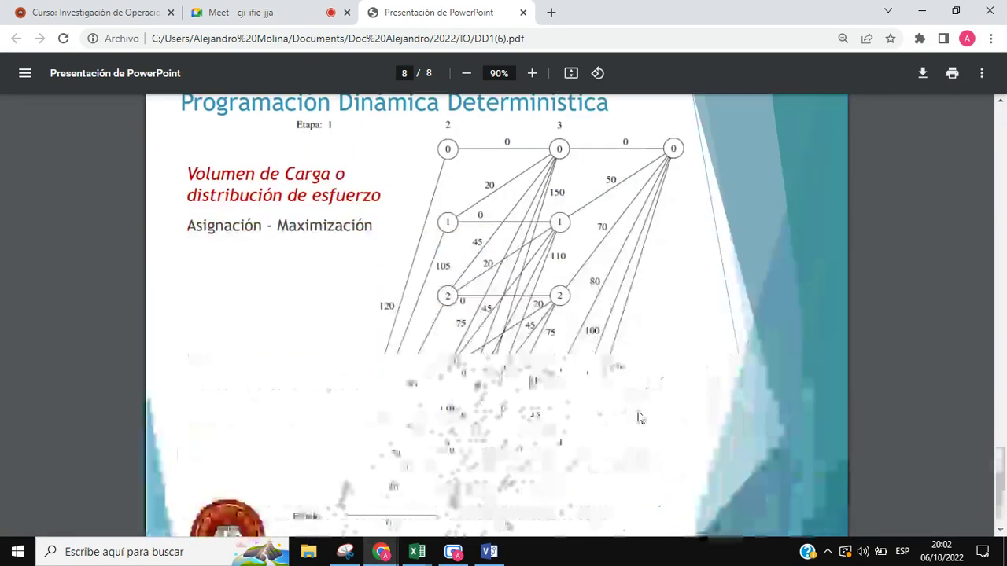
pyautogui.scroll(2, 639, 411)
pyautogui.scroll(5, 639, 411)
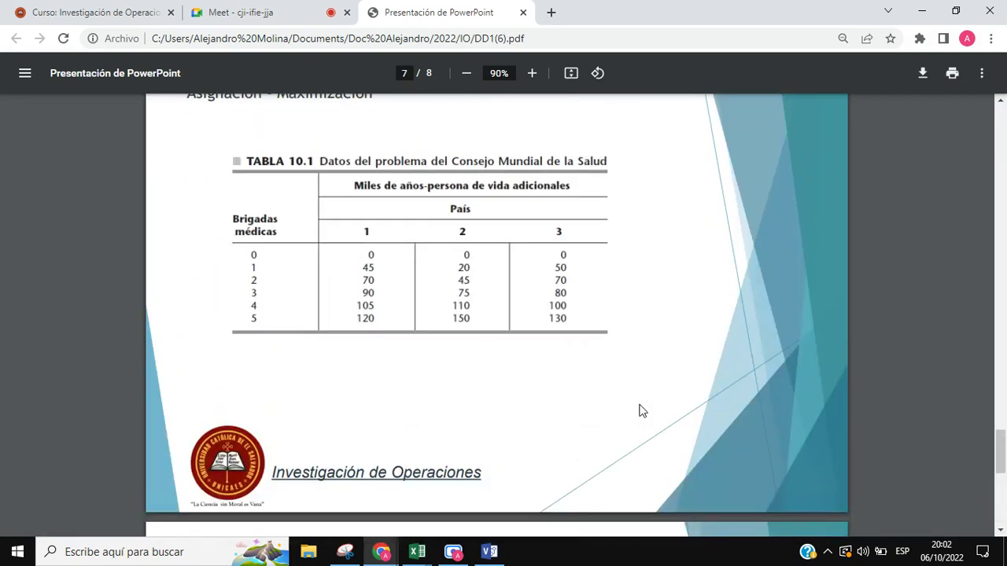
pyautogui.scroll(1, 638, 411)
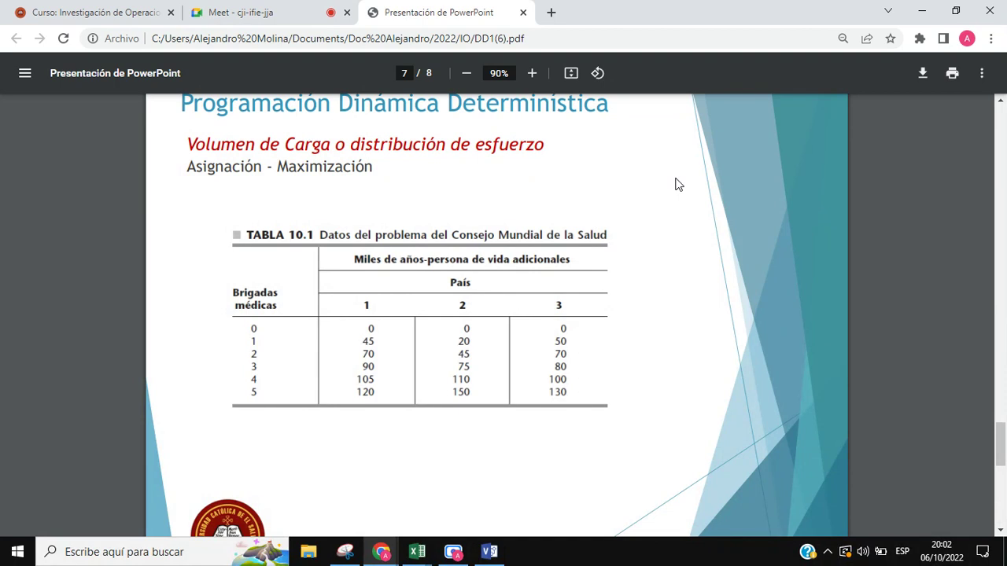
pyautogui.click(94, 14)
pyautogui.click(228, 12)
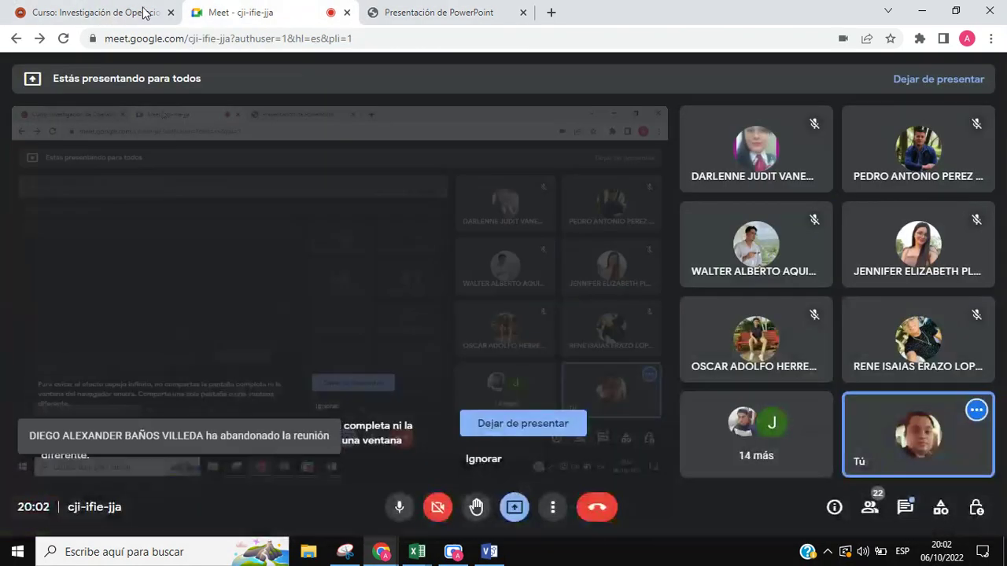
pyautogui.click(144, 13)
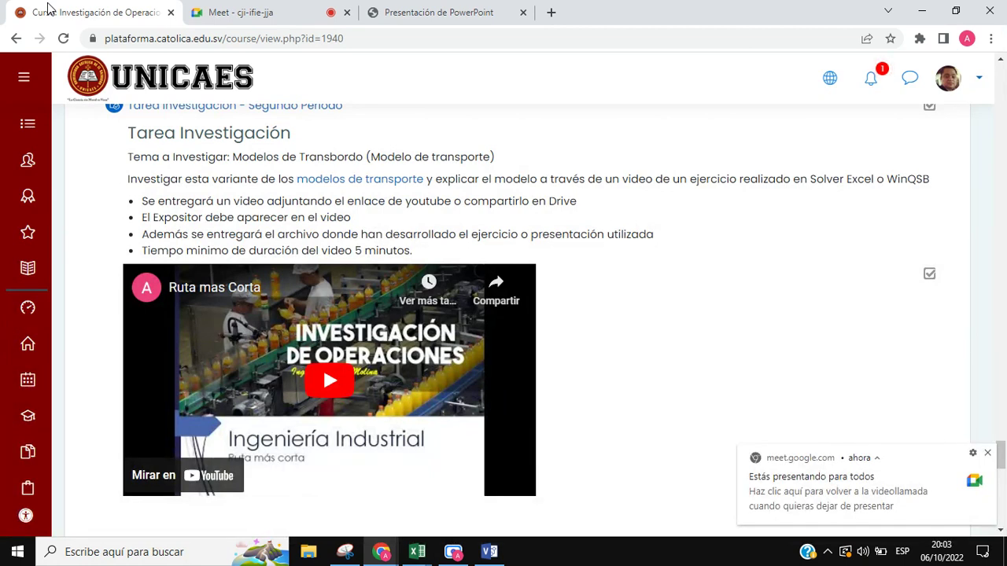
pyautogui.click(220, 13)
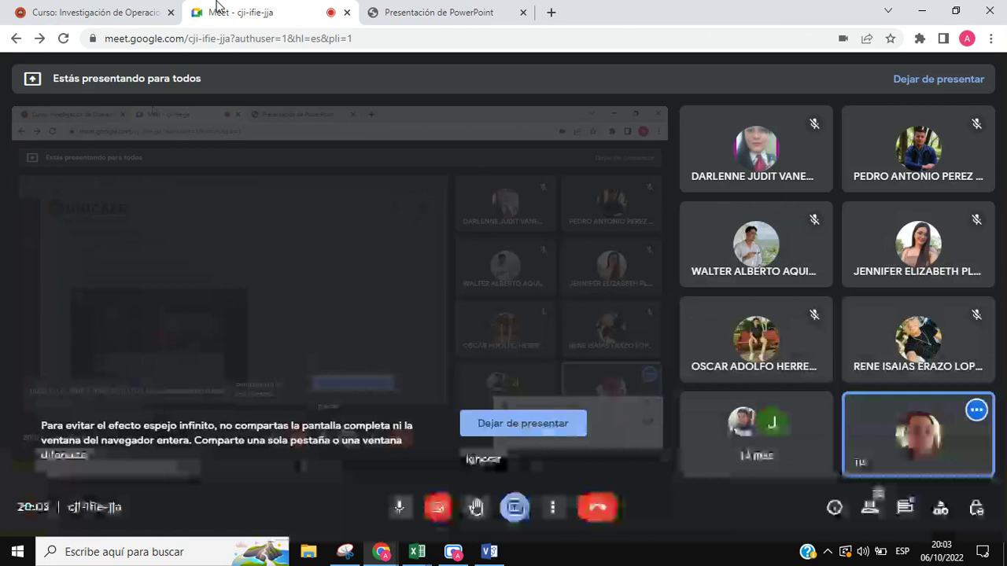
# Return to the presentation PDF and review the brigade assignment problem on page 6 and its data in Tabla 10.1.
pyautogui.click(388, 16)
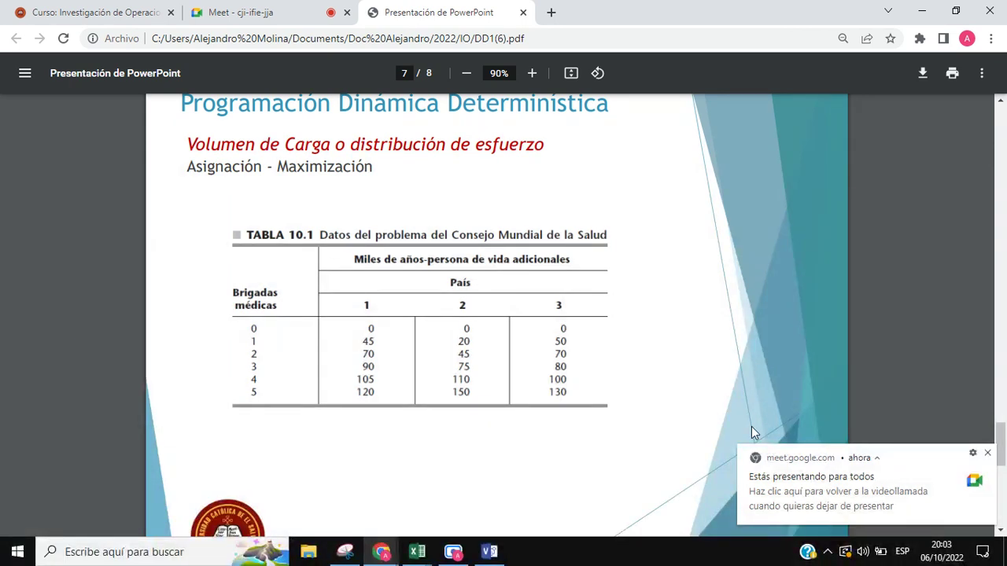
pyautogui.scroll(6, 620, 372)
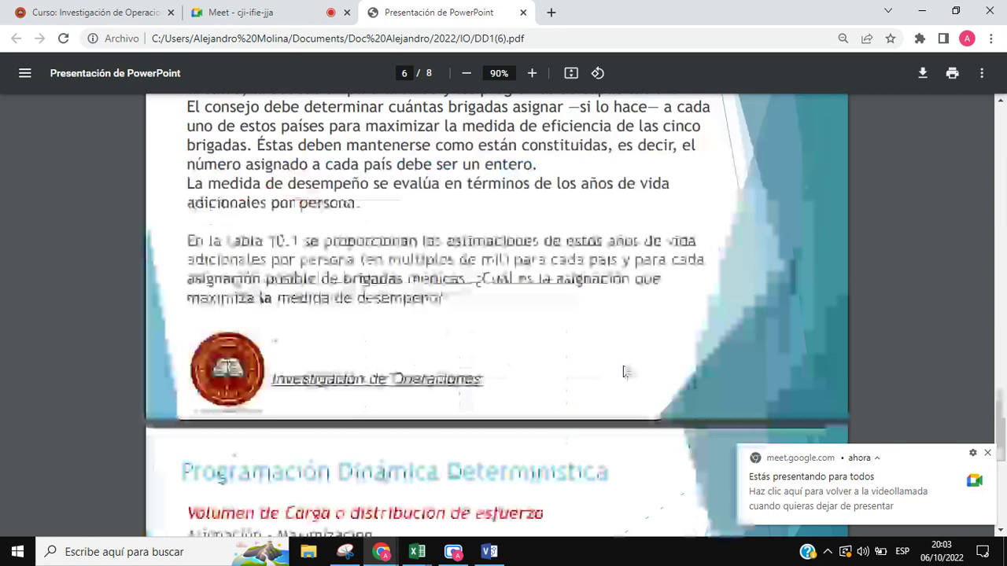
pyautogui.scroll(-6, 624, 372)
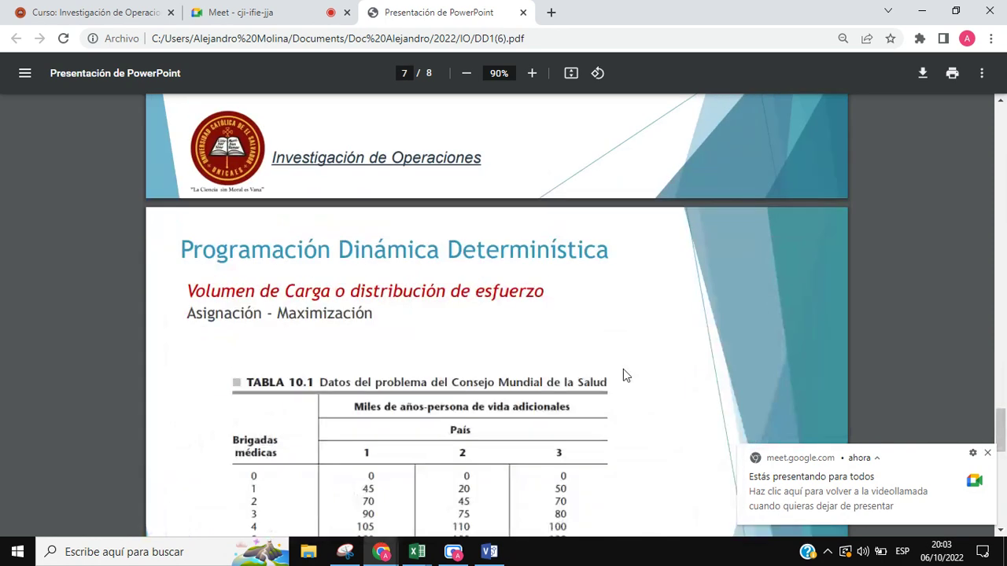
pyautogui.scroll(-1, 637, 342)
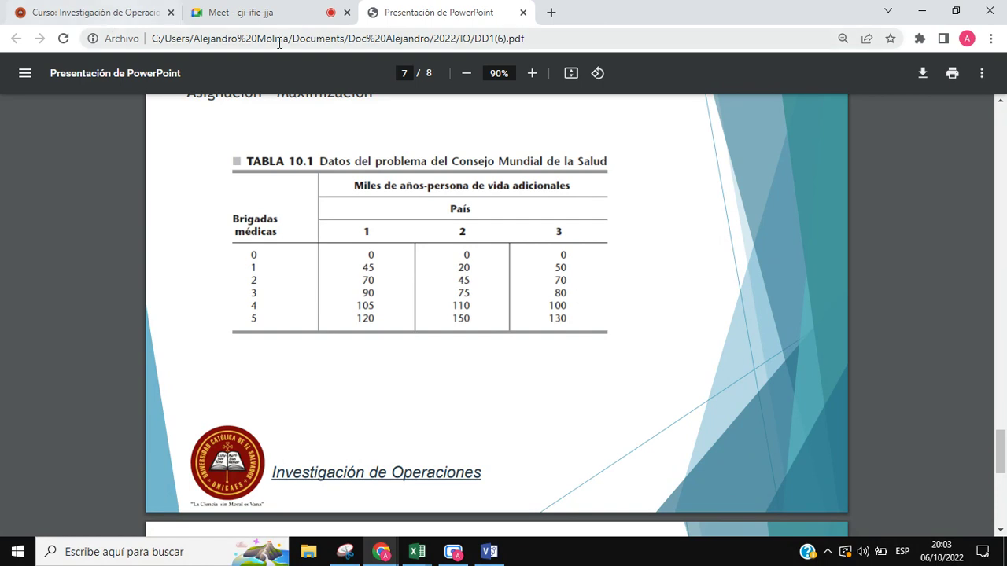
pyautogui.moveTo(263, 26)
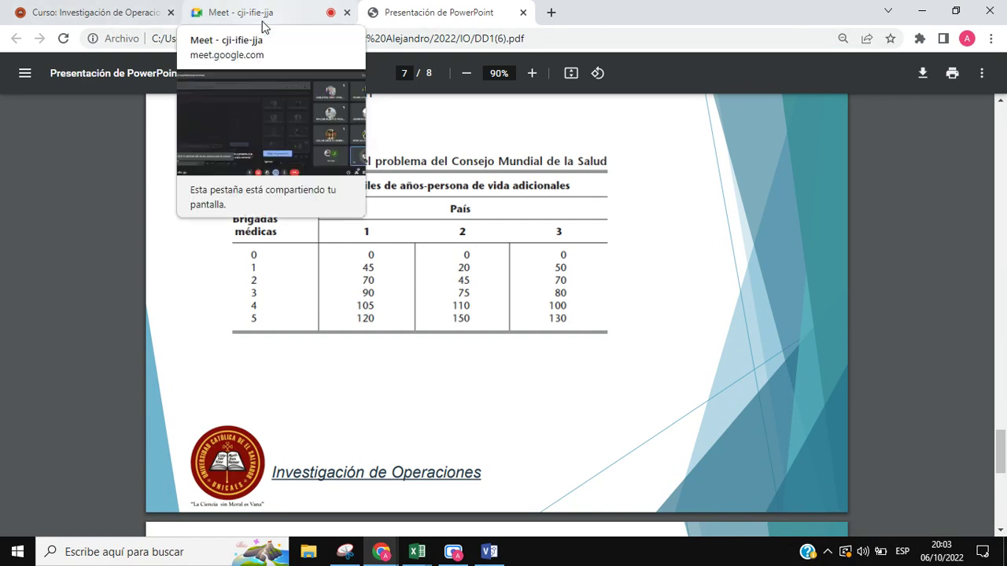